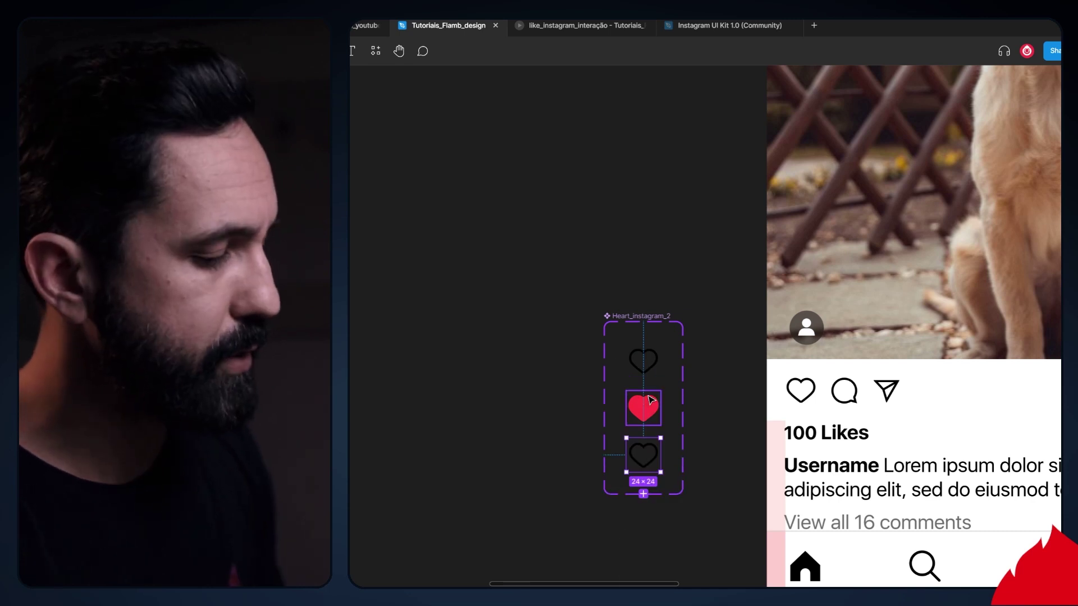
Undo the third variant added to the Heart_instagram_2 component set and check its True and false variants
key(ctrl+z)
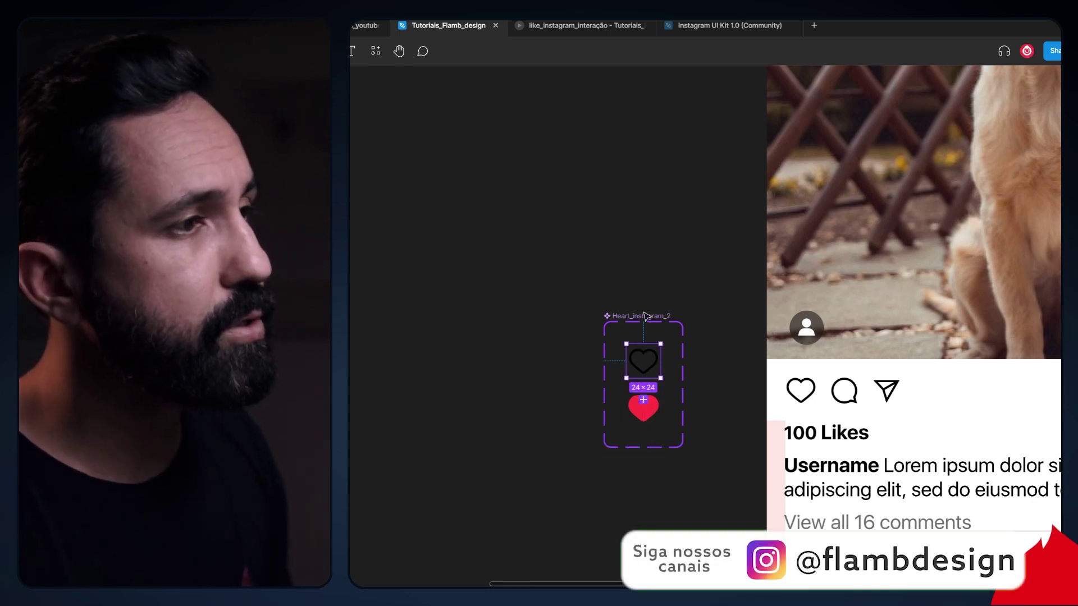
key(Escape)
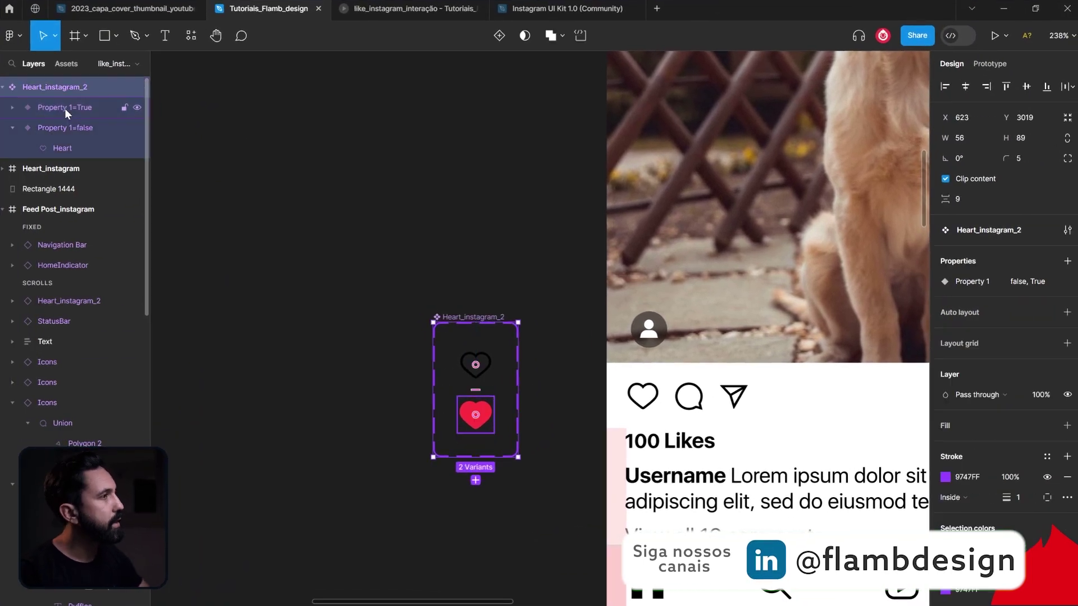
click(65, 108)
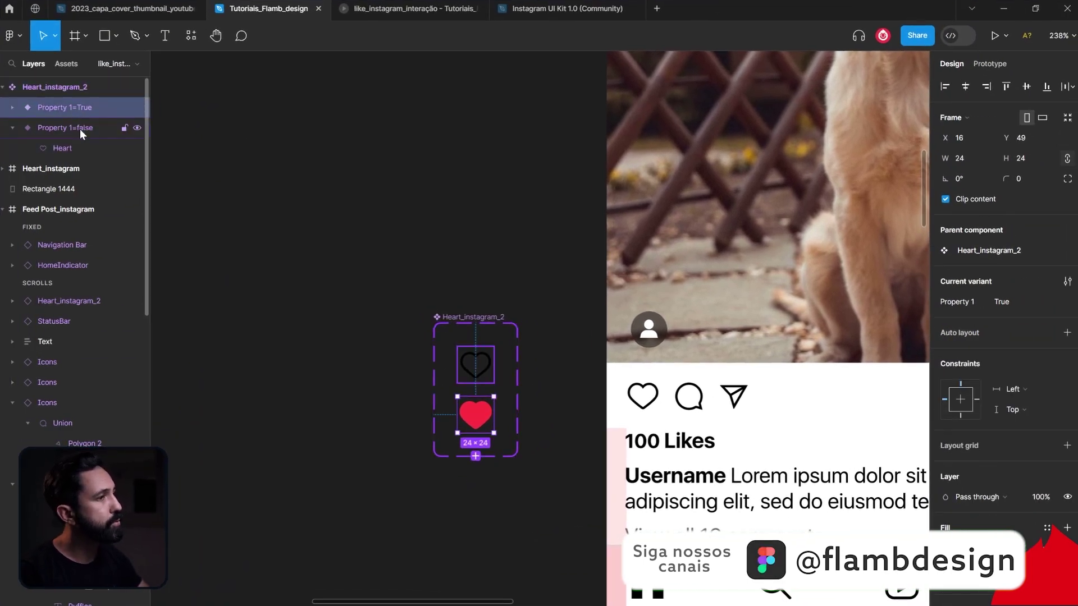
click(80, 130)
click(350, 187)
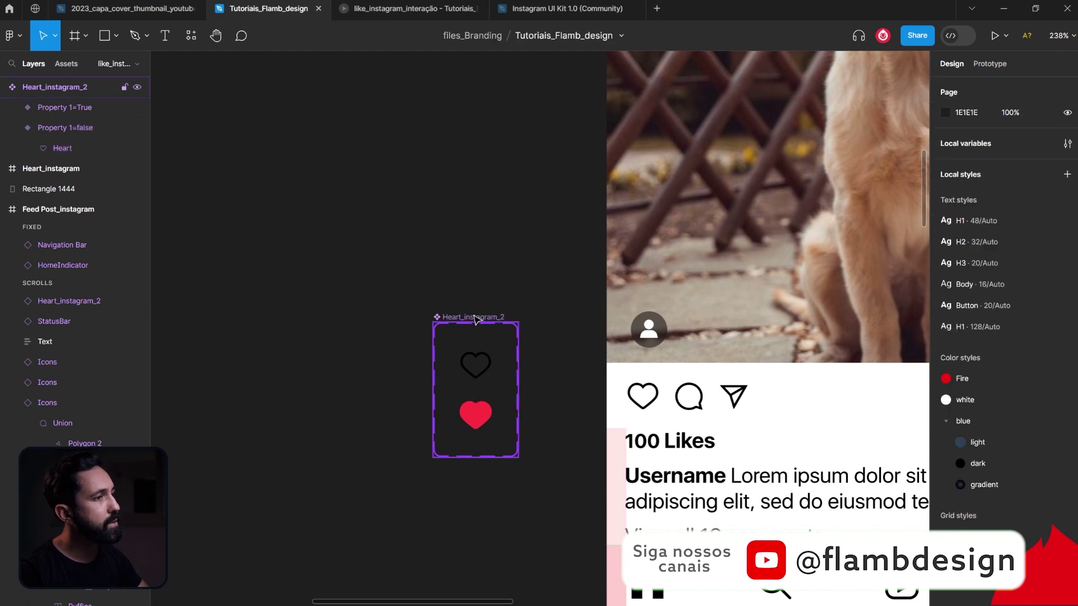
Insert an instance of the local Heart_instagram_2 component on the empty canvas above its component set
click(475, 315)
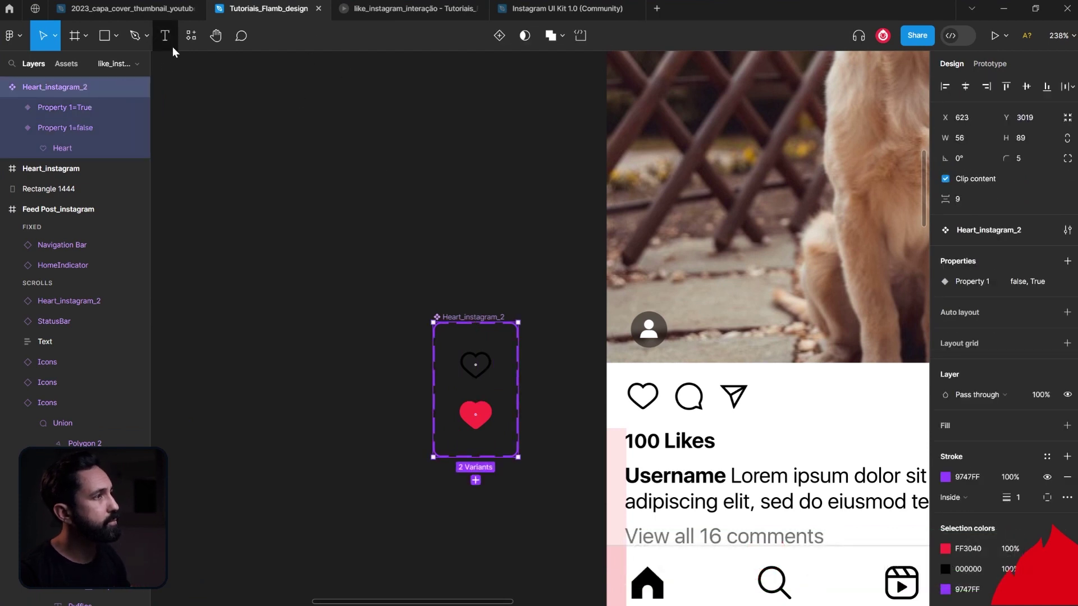
key(shift+i)
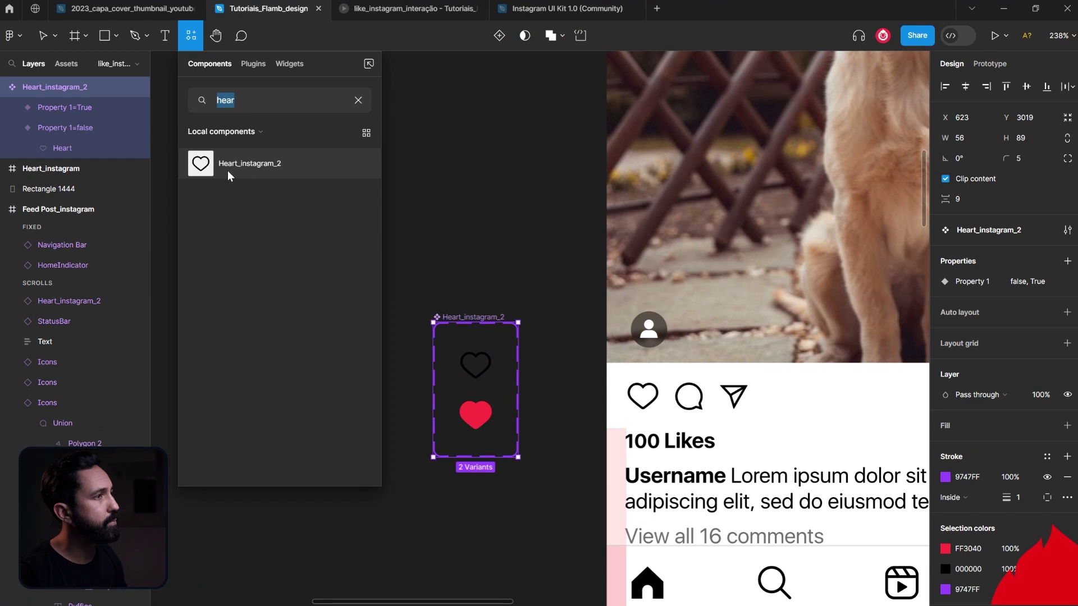
click(454, 178)
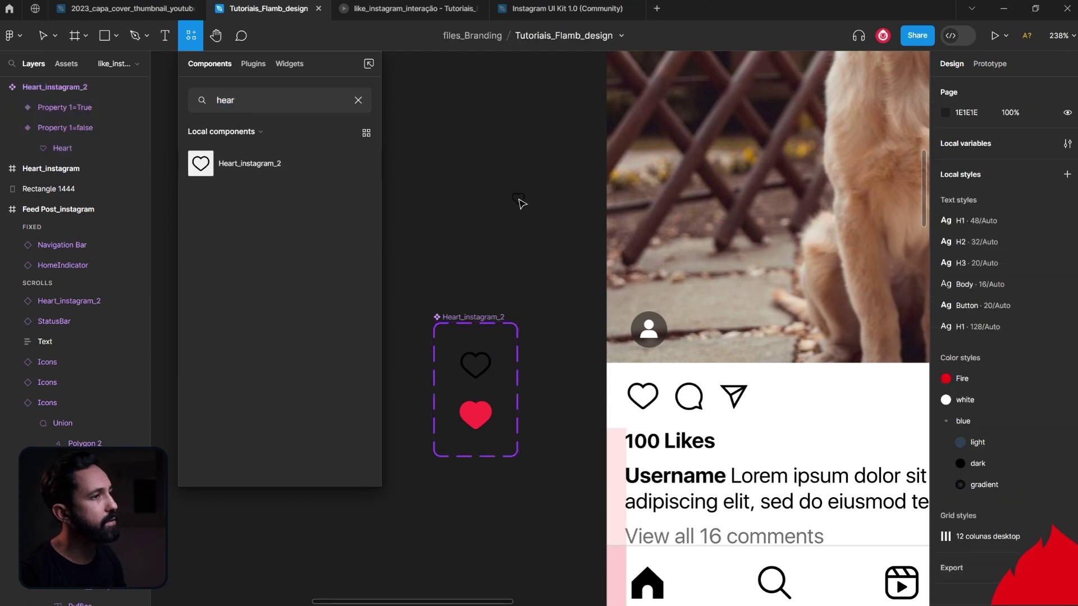
drag(520, 203, 521, 203)
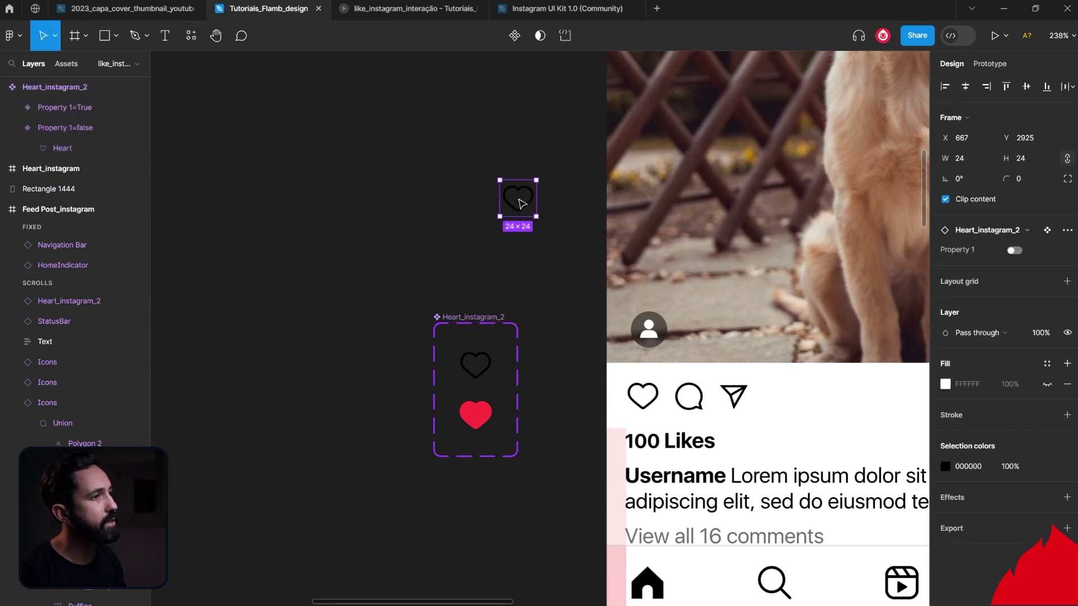
Switch Property 1 of the heart instance below the post photo on and back off
click(640, 396)
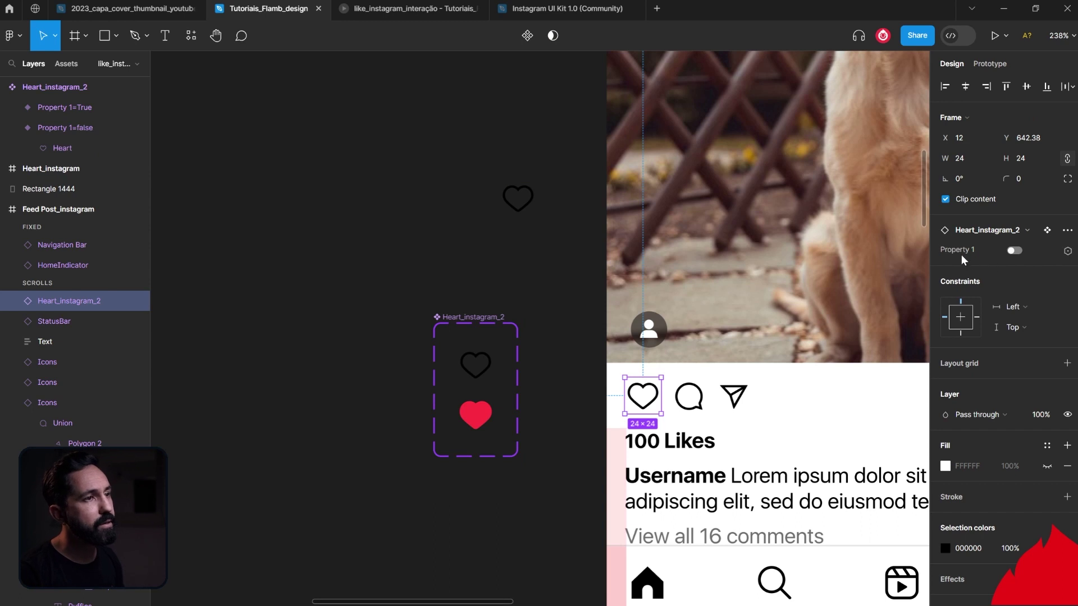
click(1013, 251)
click(1013, 251)
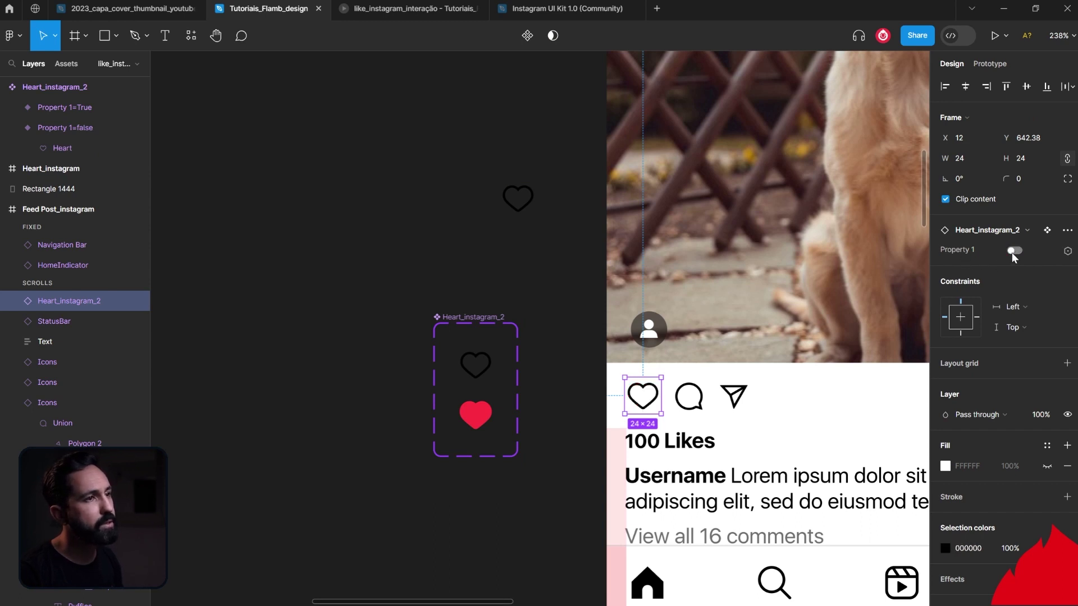
click(567, 344)
scroll(587, 395, up, 1)
key(shift+0)
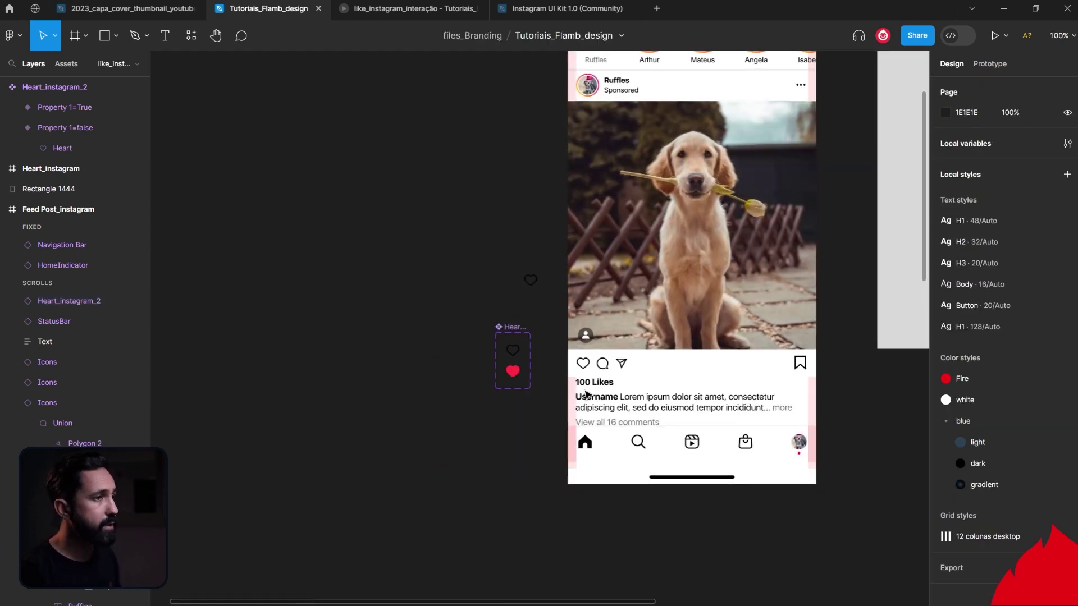
drag(627, 300, 428, 444)
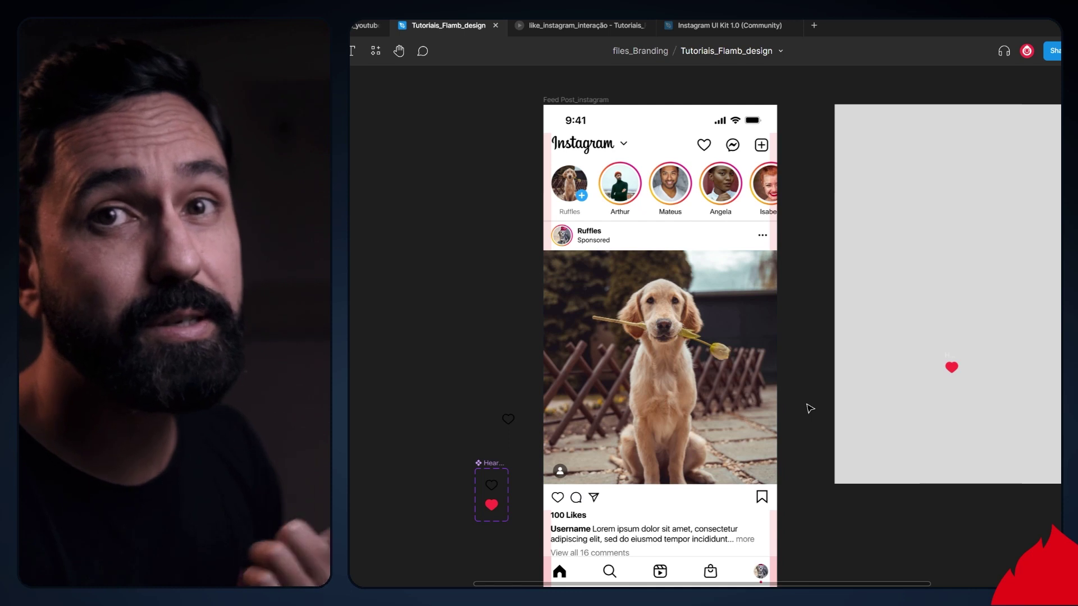
scroll(810, 409, up, 1)
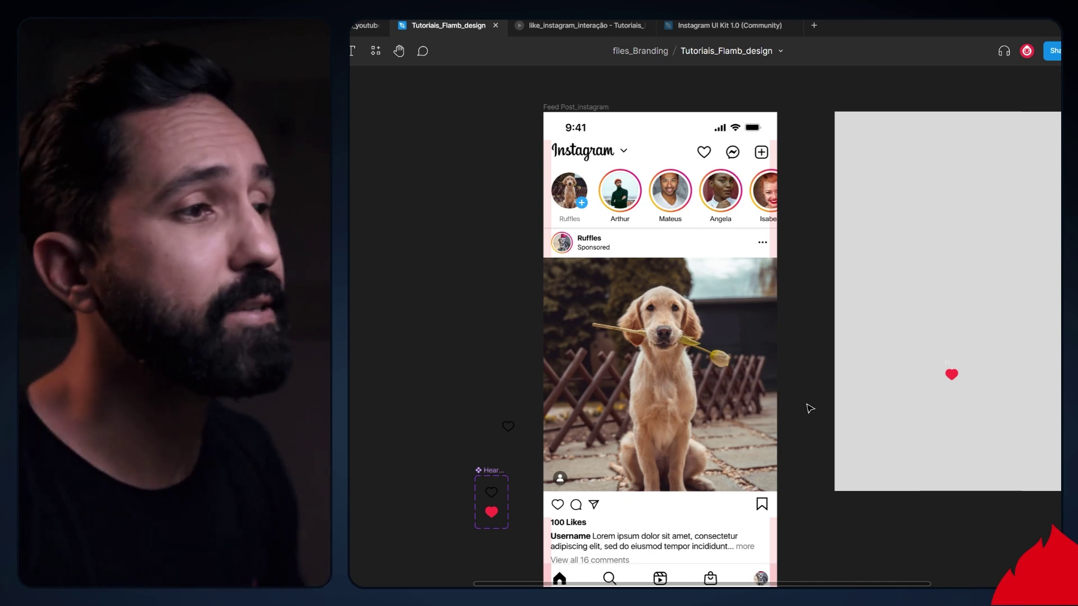
click(674, 373)
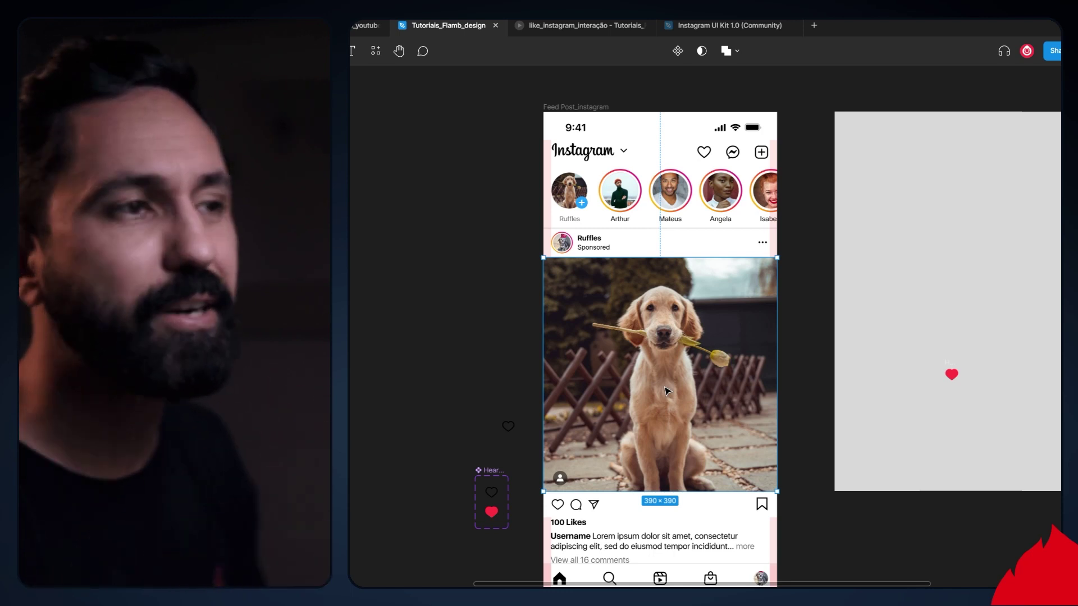
click(804, 296)
Lay the gray rectangle over the feed down to the photo's lower edge to compare sizes, and move it back beside the feed
click(873, 243)
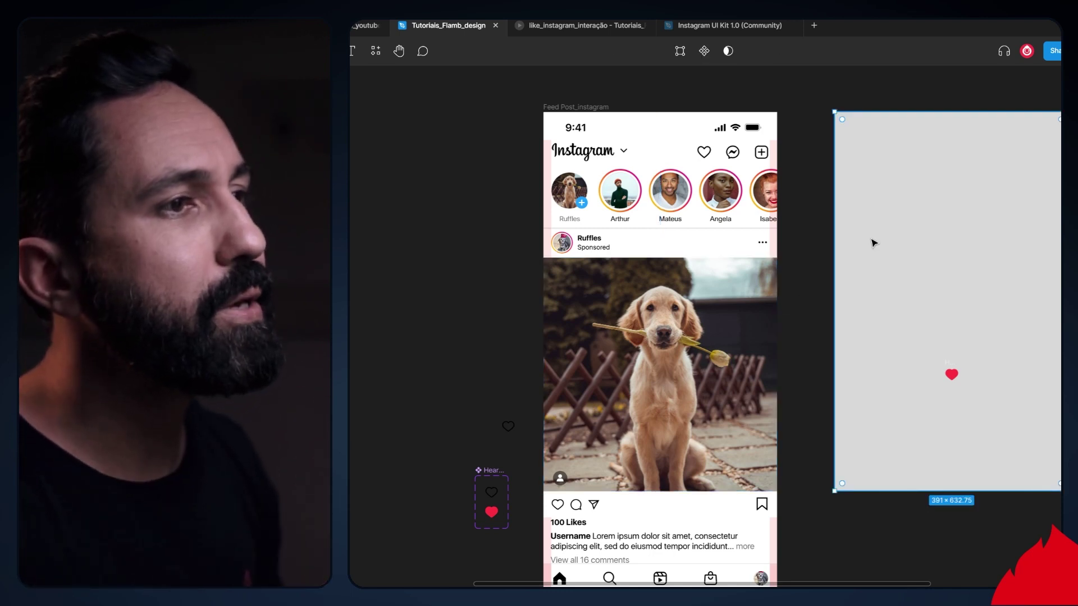
drag(887, 258, 597, 257)
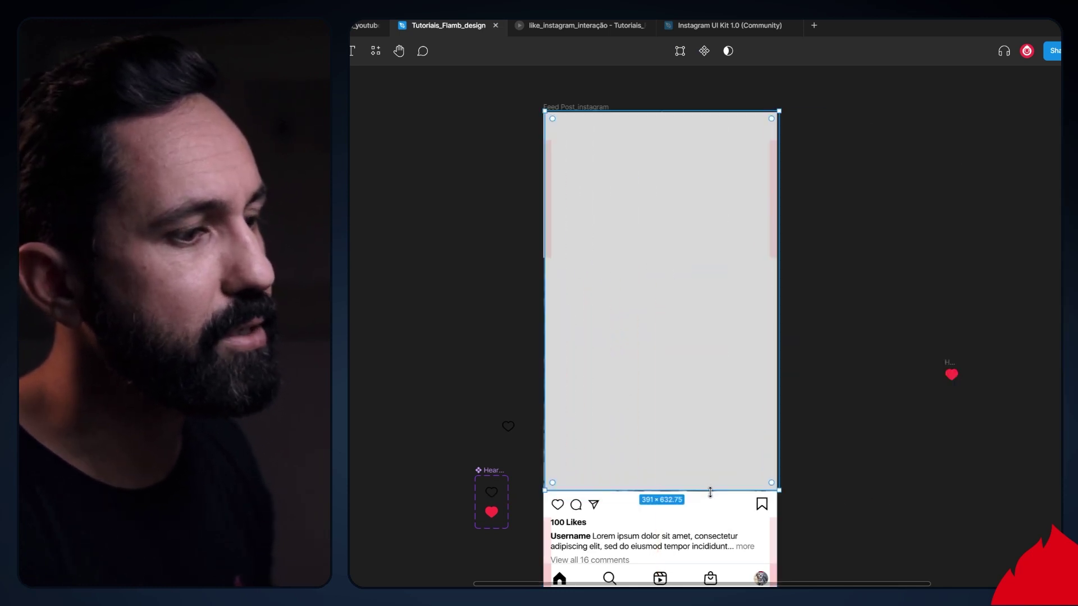
drag(681, 200, 957, 203)
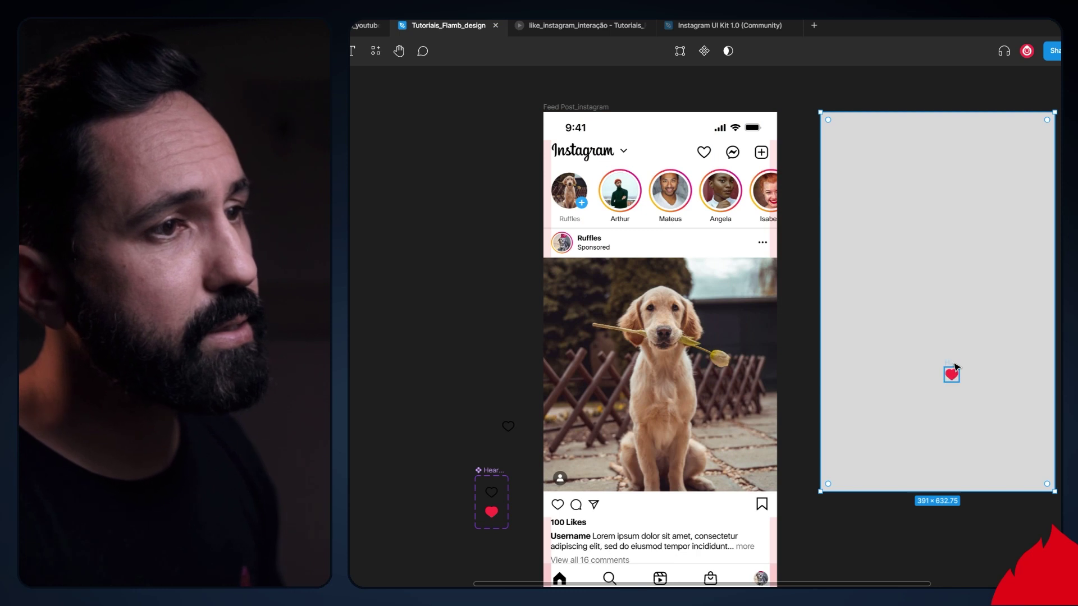
Move the red heart to the horizontal centre of the gray rectangle, in its lower half
click(955, 369)
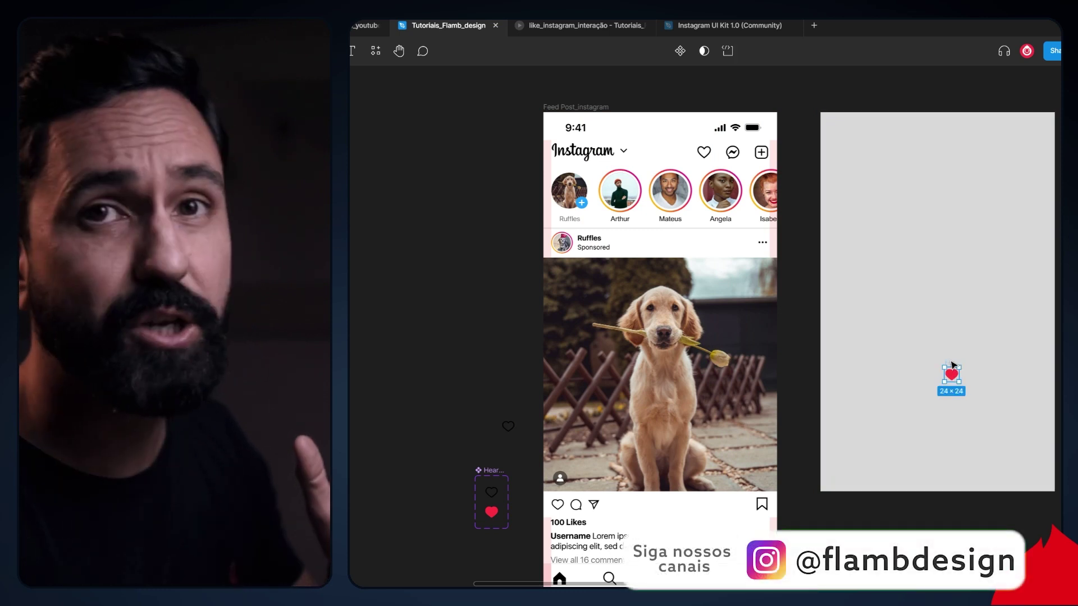
drag(953, 365, 938, 365)
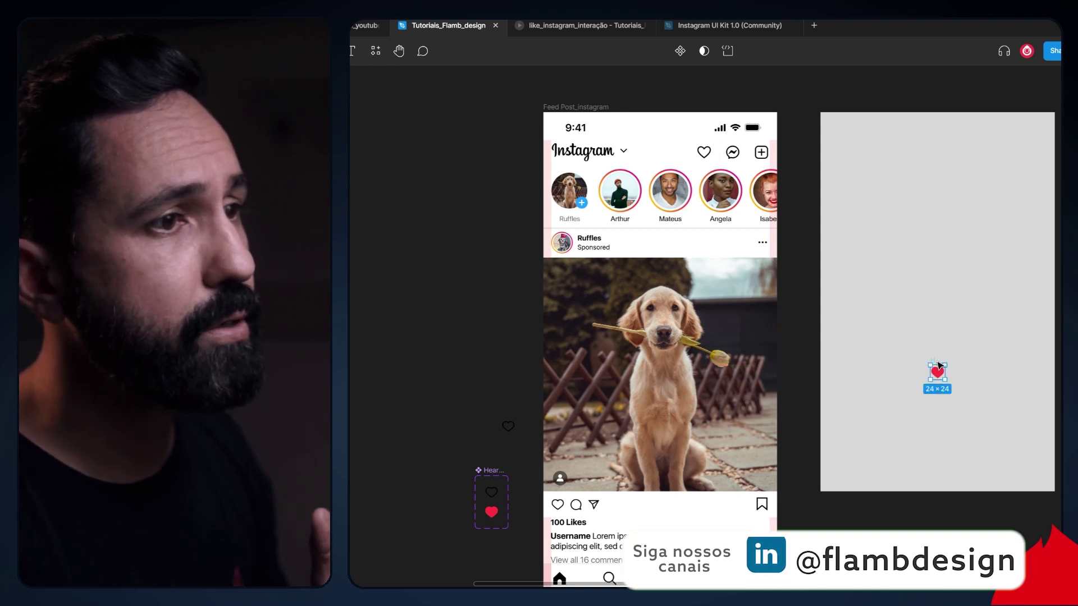
click(847, 89)
drag(847, 90, 991, 387)
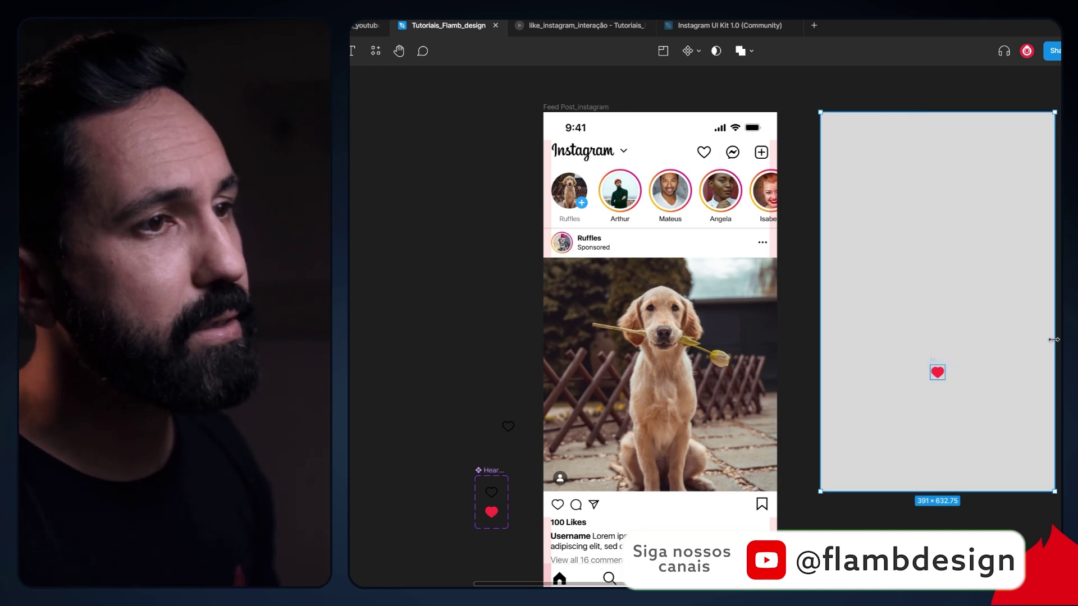
click(806, 289)
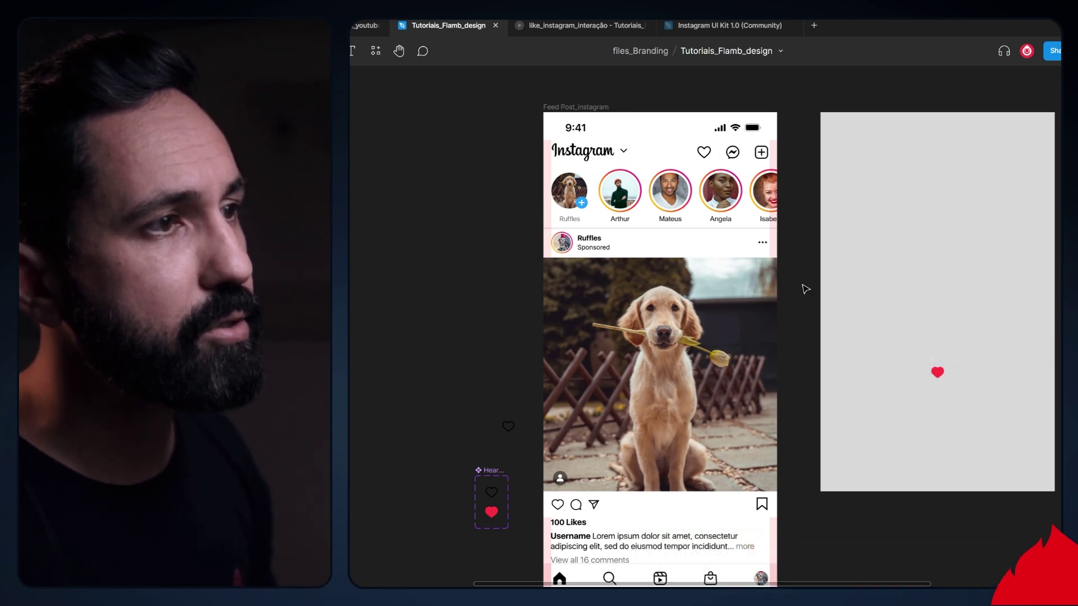
click(819, 290)
drag(820, 291, 848, 295)
key(ctrl+z)
click(805, 322)
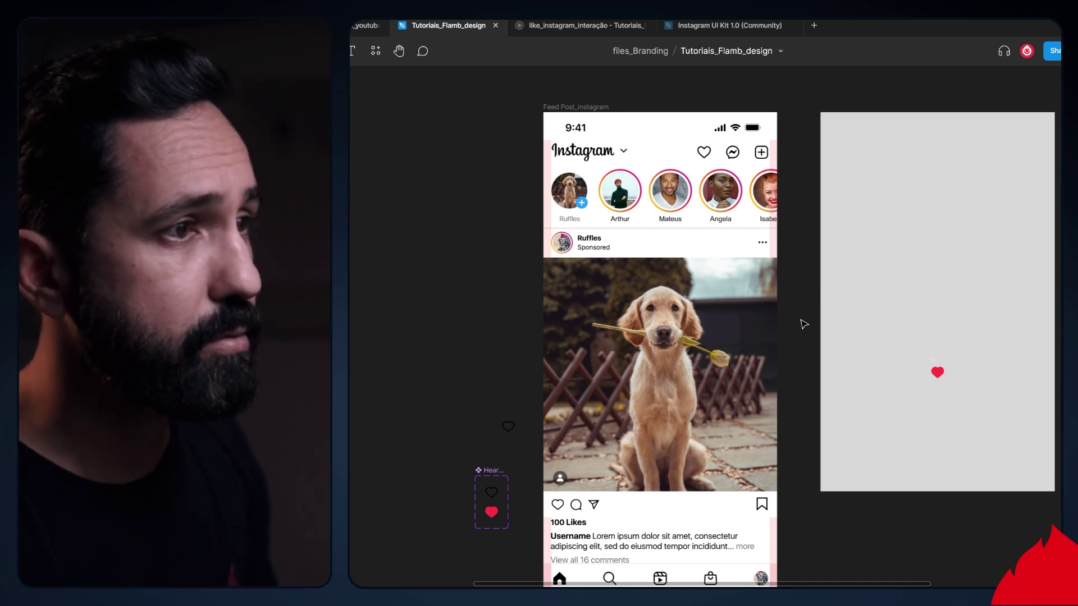
Wrap the gray rectangle and the red heart in one frame and move it into the upper-left area of the components frame
click(954, 193)
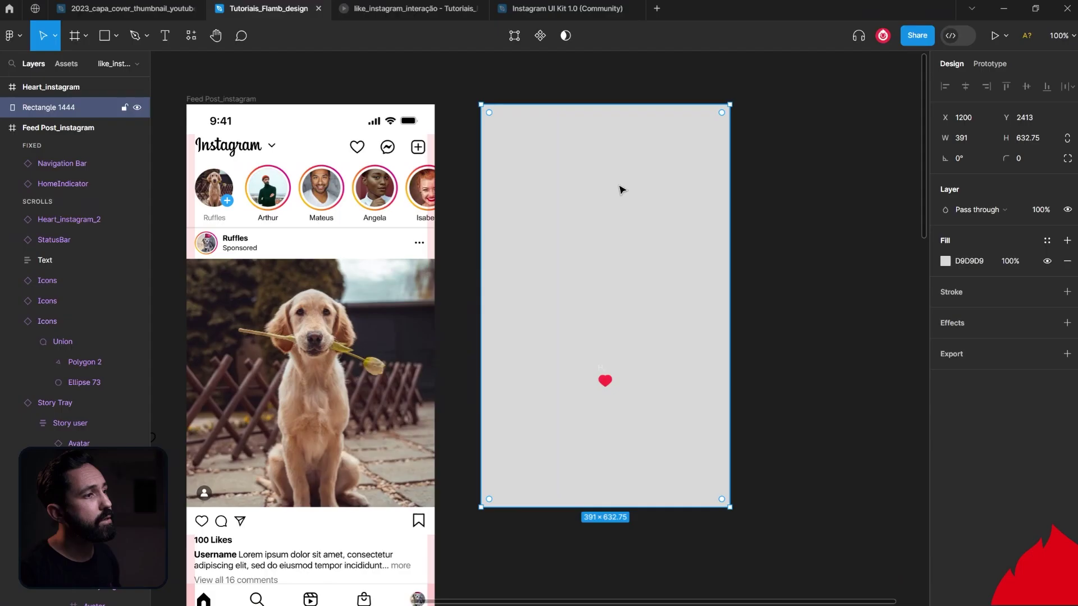
key(ctrl+alt+g)
key(ctrl+minus)
drag(617, 96, 301, 453)
scroll(349, 356, down, 3)
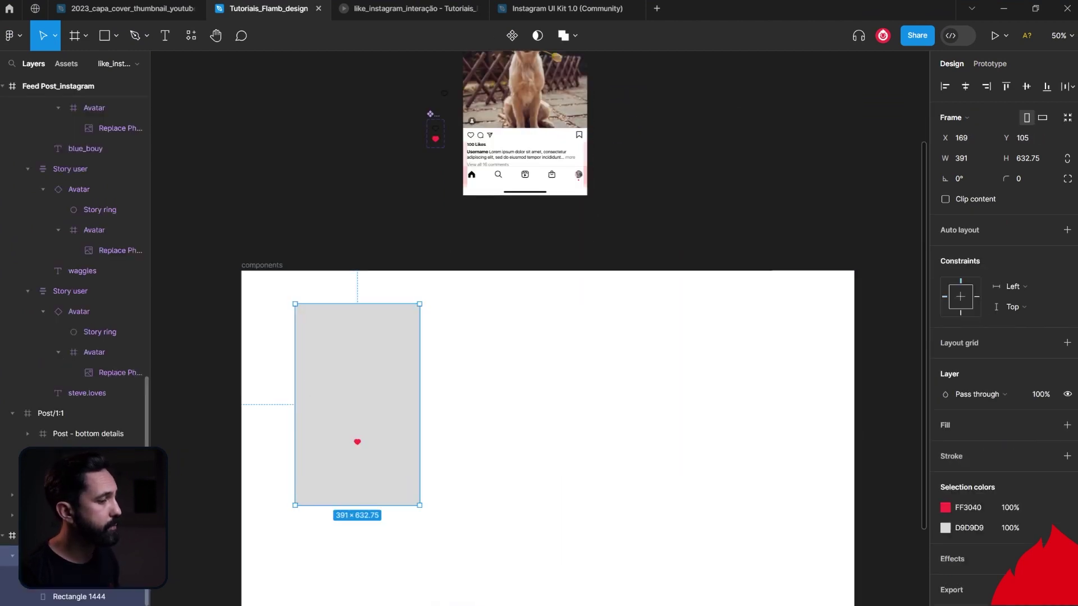
click(261, 265)
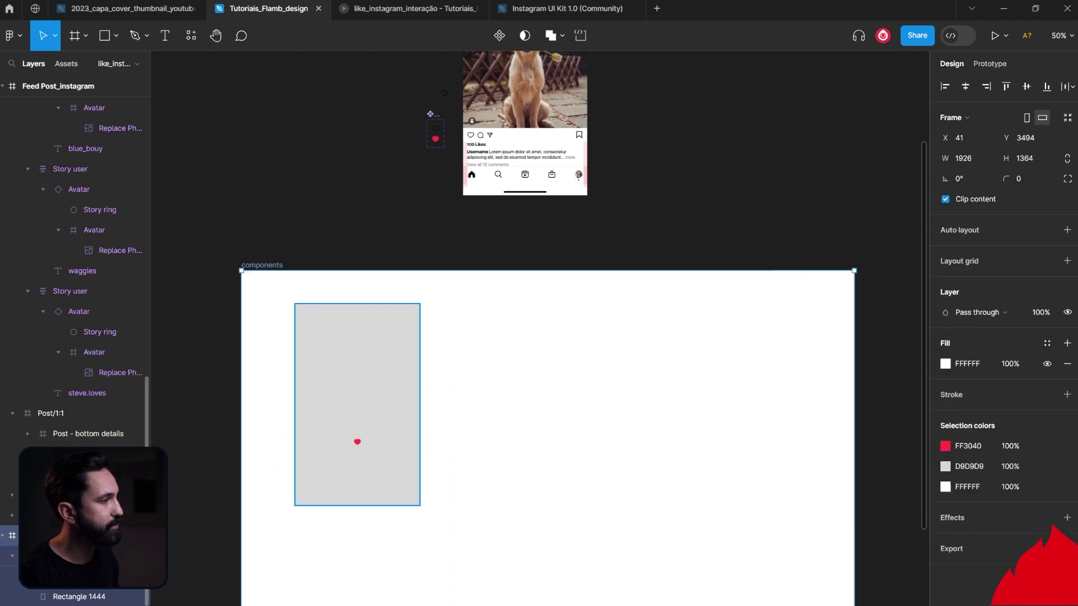
Duplicate the gray frame with the heart directly to its right inside the components frame
click(357, 404)
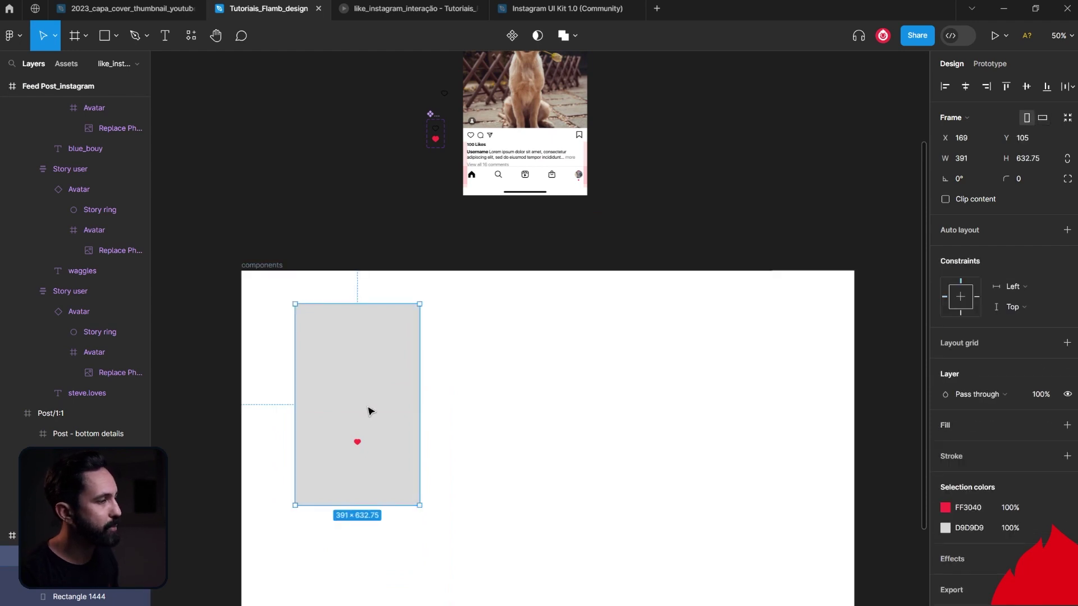
drag(370, 411, 523, 418)
click(360, 446)
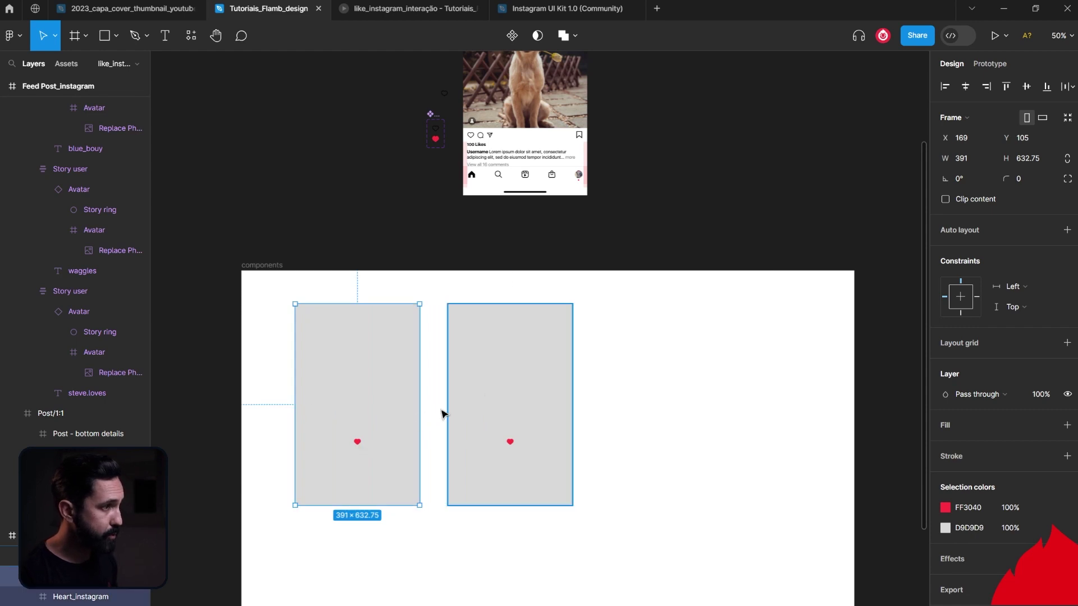
Rotate the heart in the first gray frame to about -41° and set its layer opacity to 0%
click(356, 436)
click(356, 436)
double_click(365, 458)
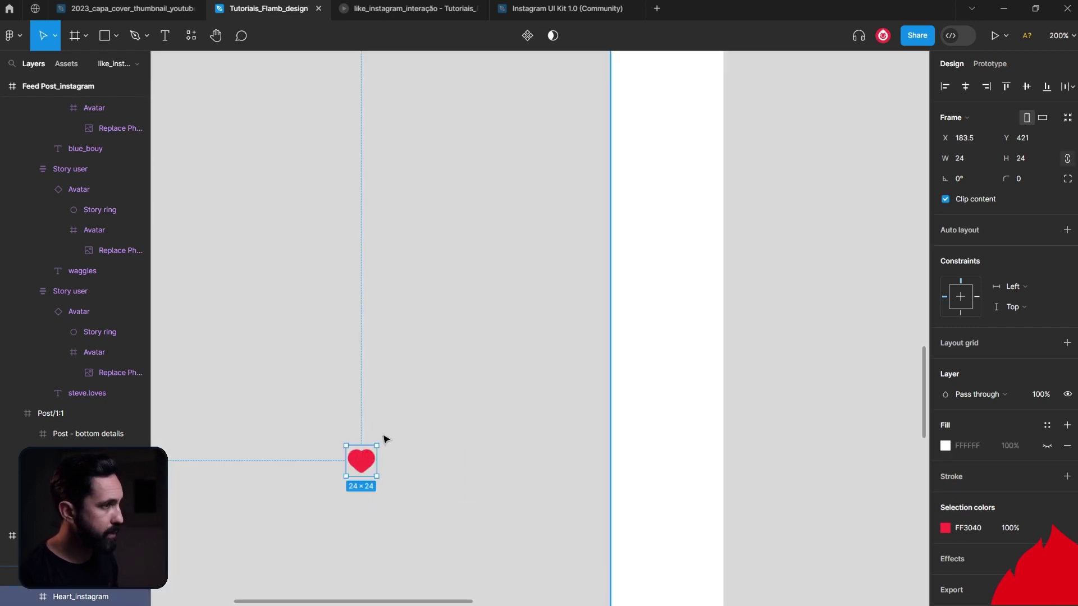
drag(382, 444, 388, 462)
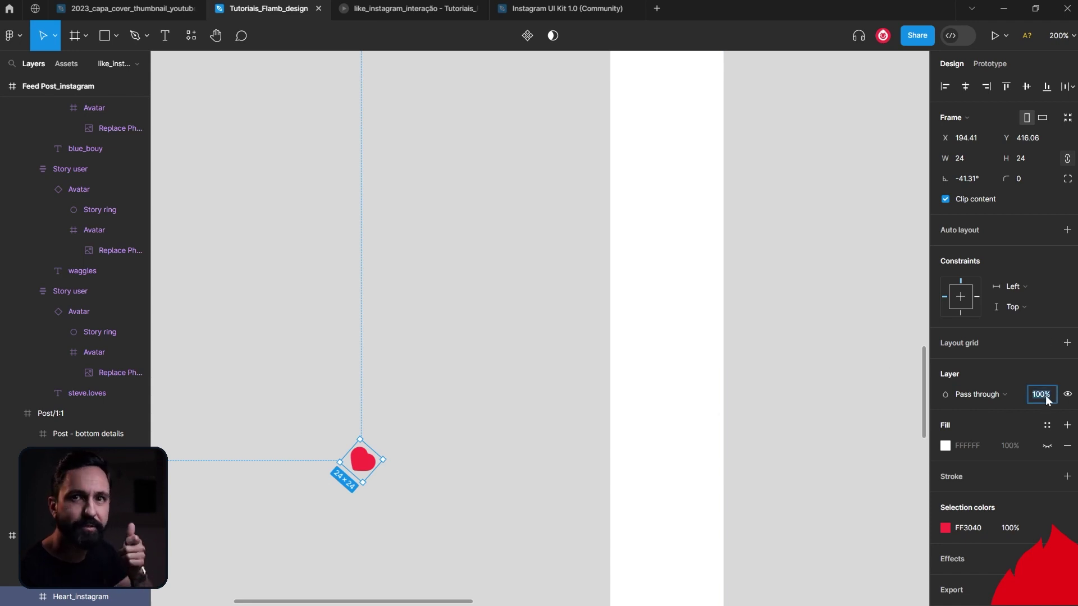
key(Return)
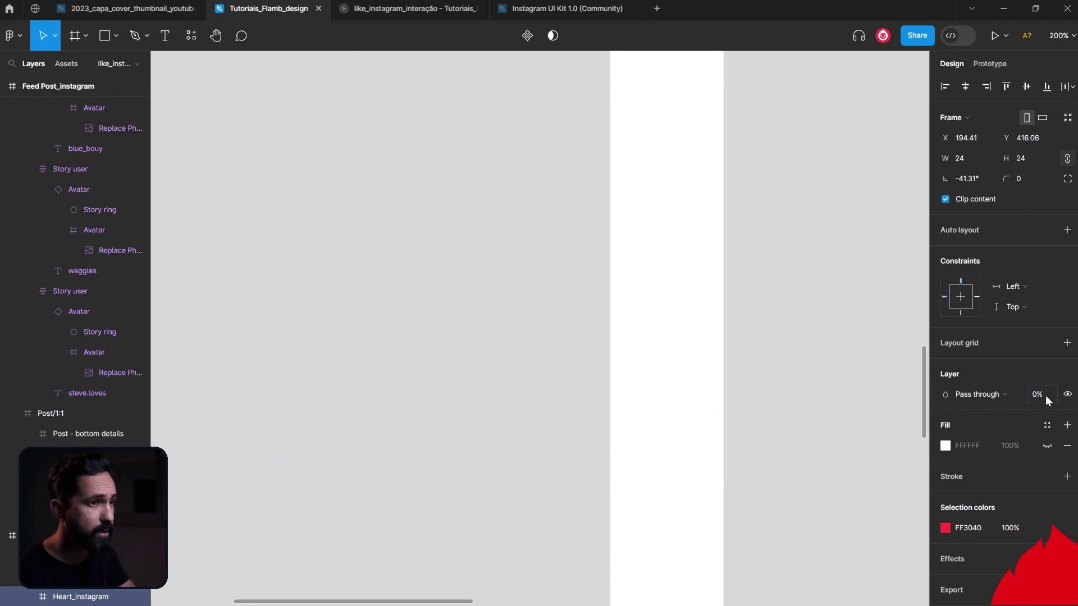
click(714, 448)
scroll(692, 444, down, 5)
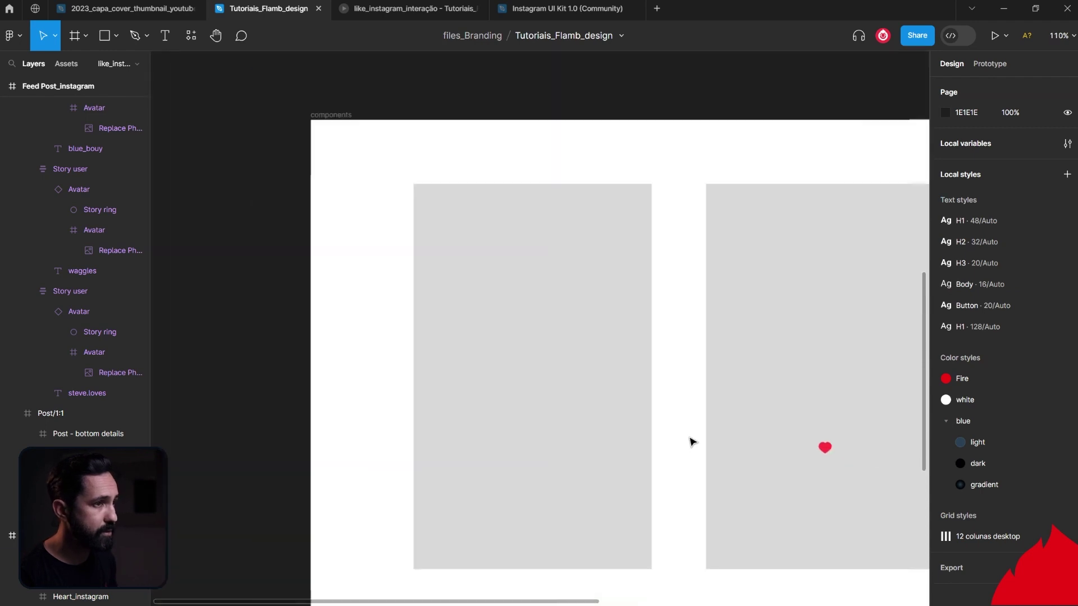
Rotate the heart in the second gray frame to about 29°
drag(780, 361, 544, 399)
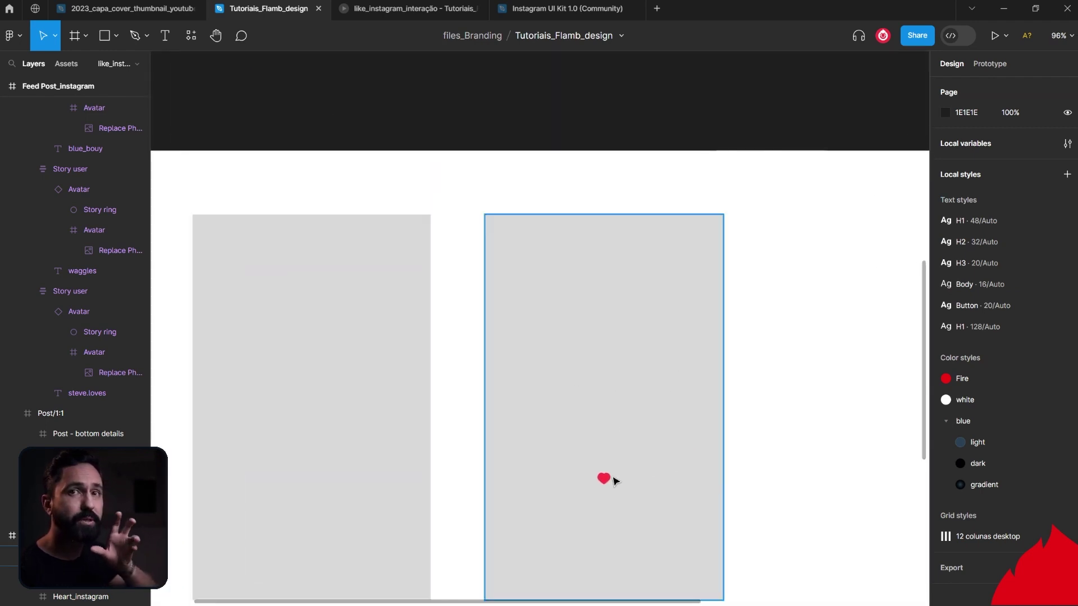
click(605, 479)
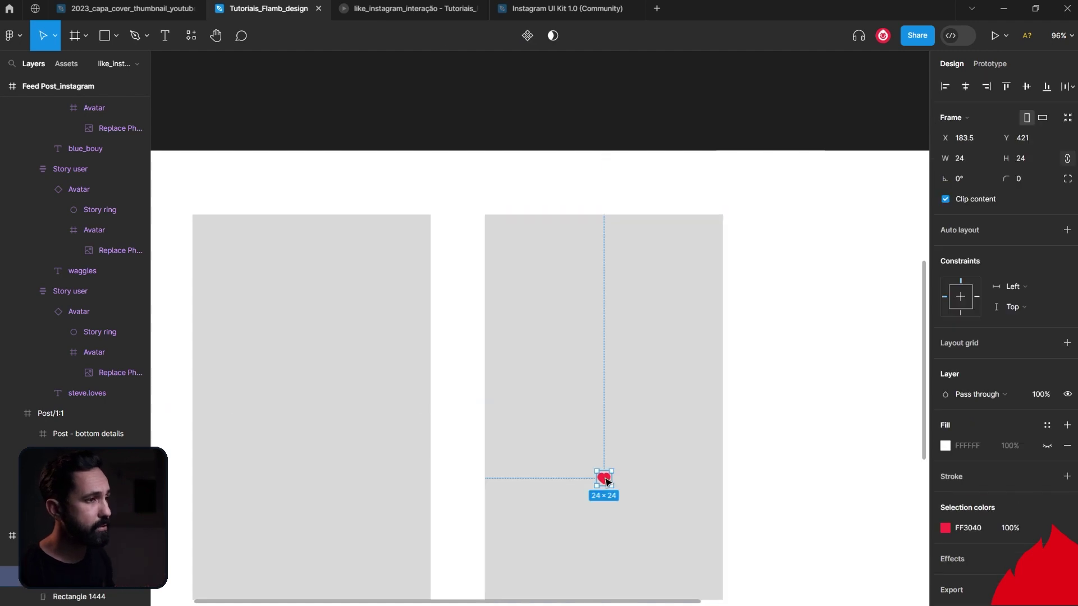
scroll(614, 467, up, 10)
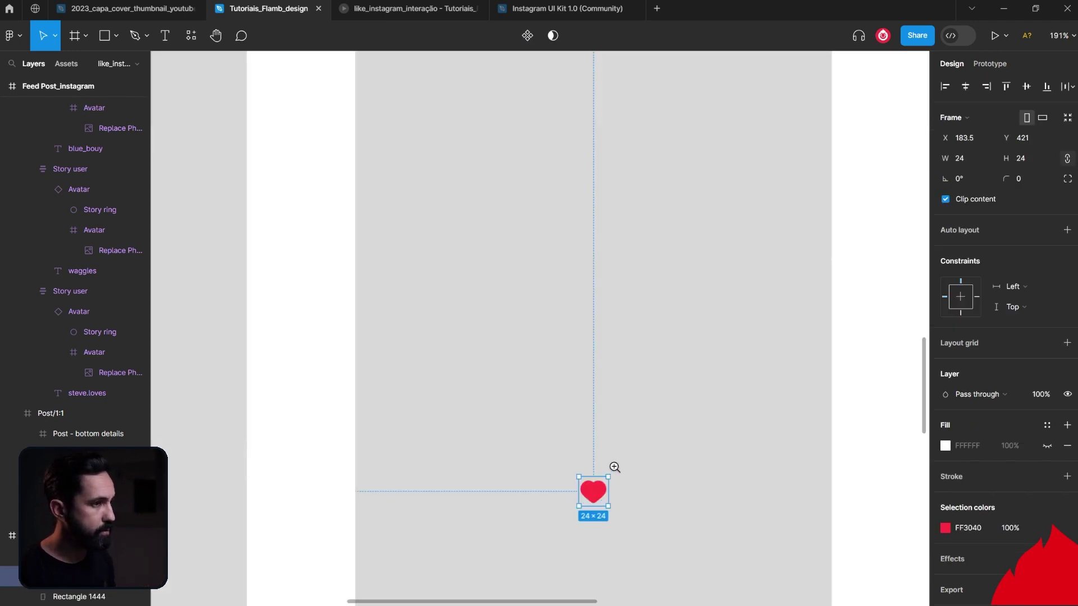
drag(596, 428, 548, 369)
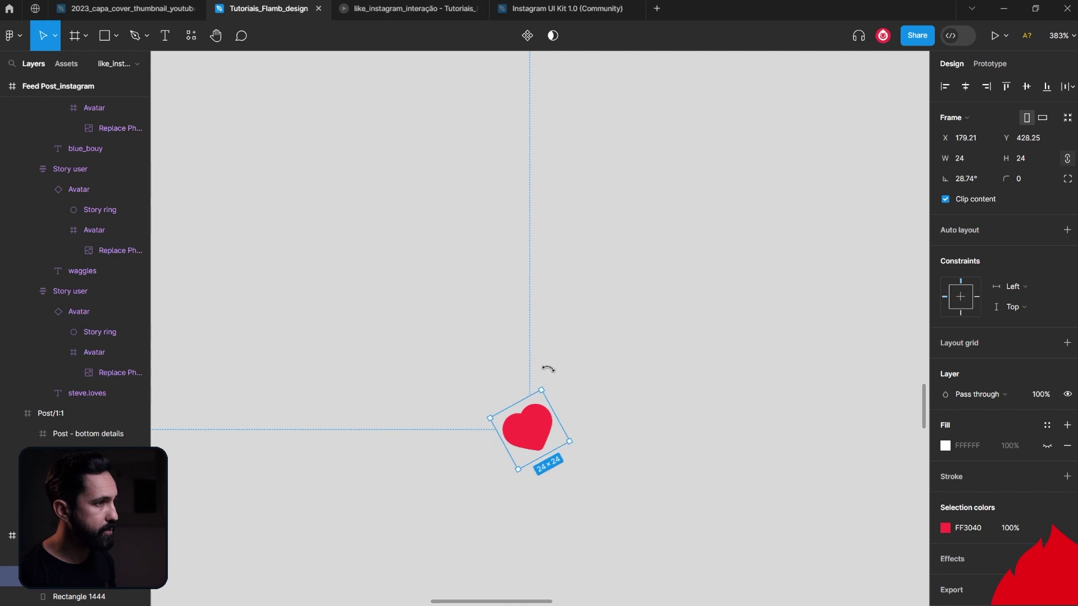
Scale the heart in the second gray frame up proportionally from its centre to about 100 × 100
drag(570, 441, 584, 450)
key(ctrl+z)
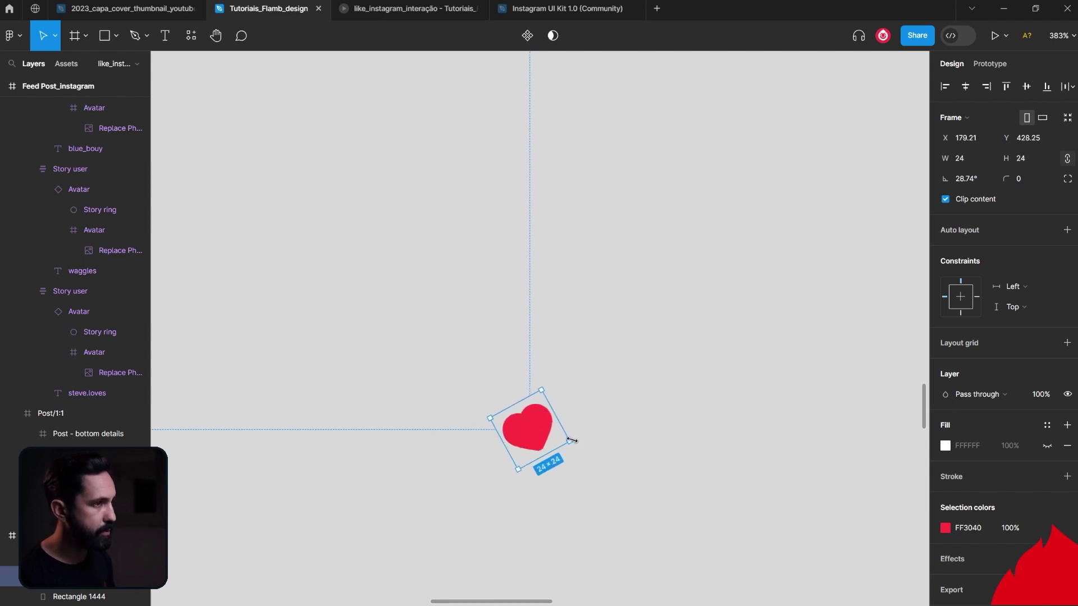
key(k)
drag(570, 441, 645, 476)
key(shift+0)
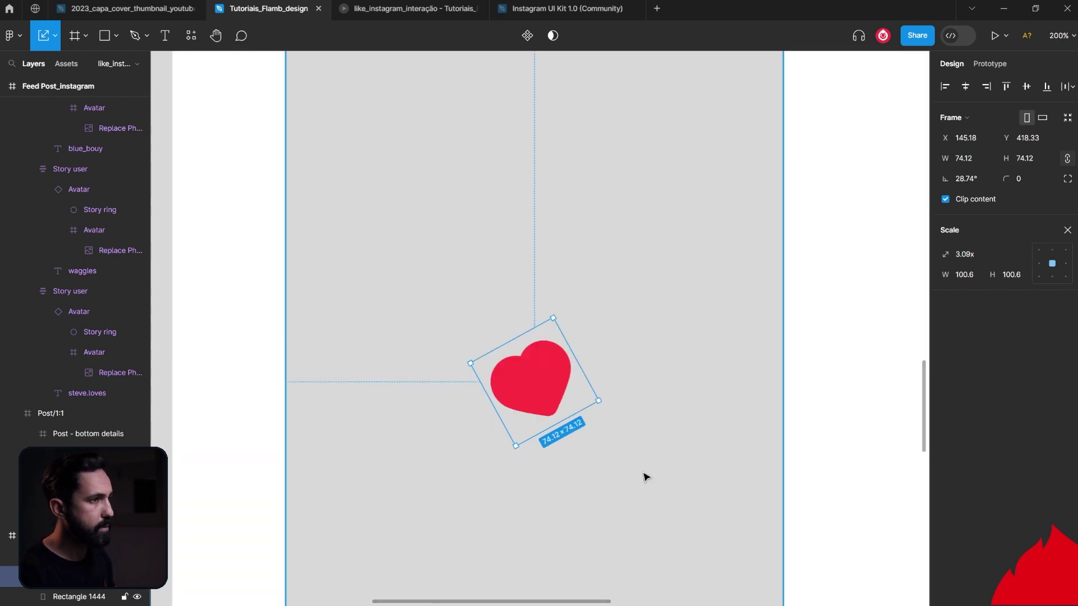
key(minus)
key(plus)
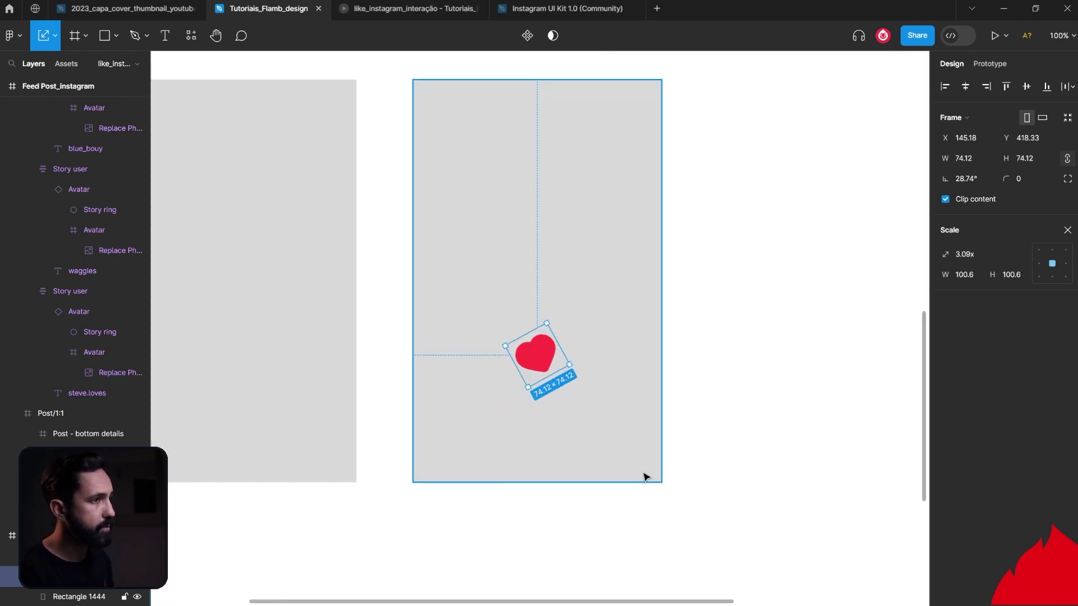
drag(727, 381, 661, 404)
click(659, 408)
click(474, 379)
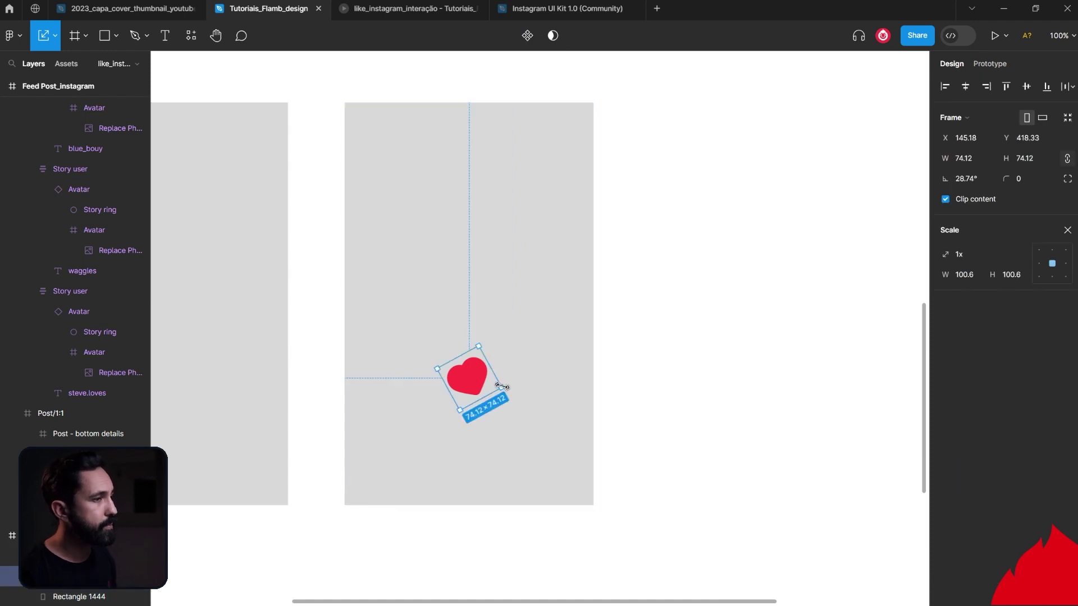
drag(501, 388, 512, 391)
drag(726, 362, 649, 378)
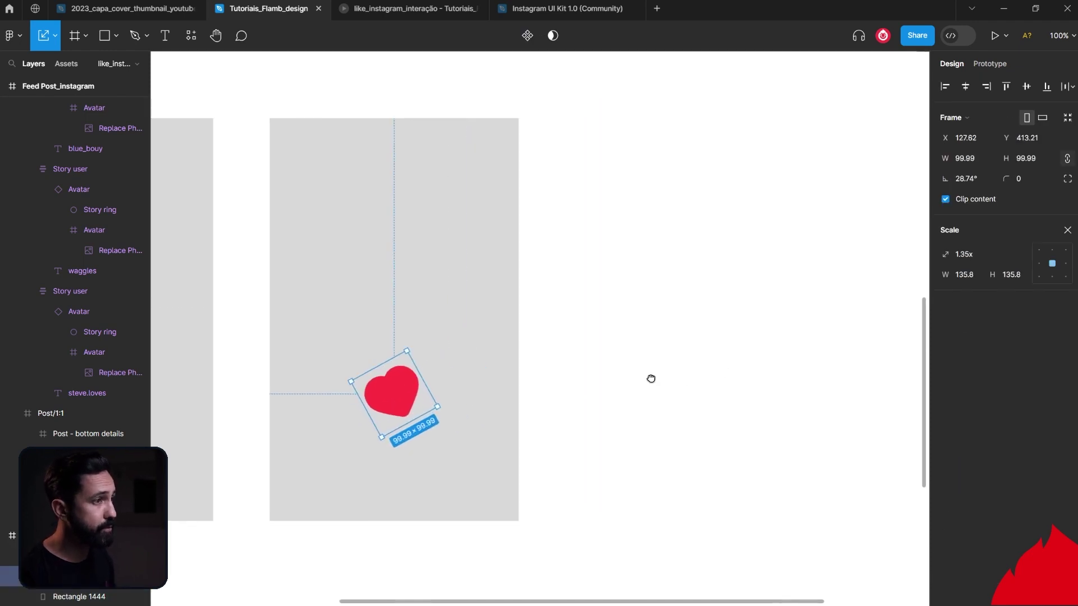
Duplicate the second gray frame with its tilted heart directly to its right as the third frame
key(minus)
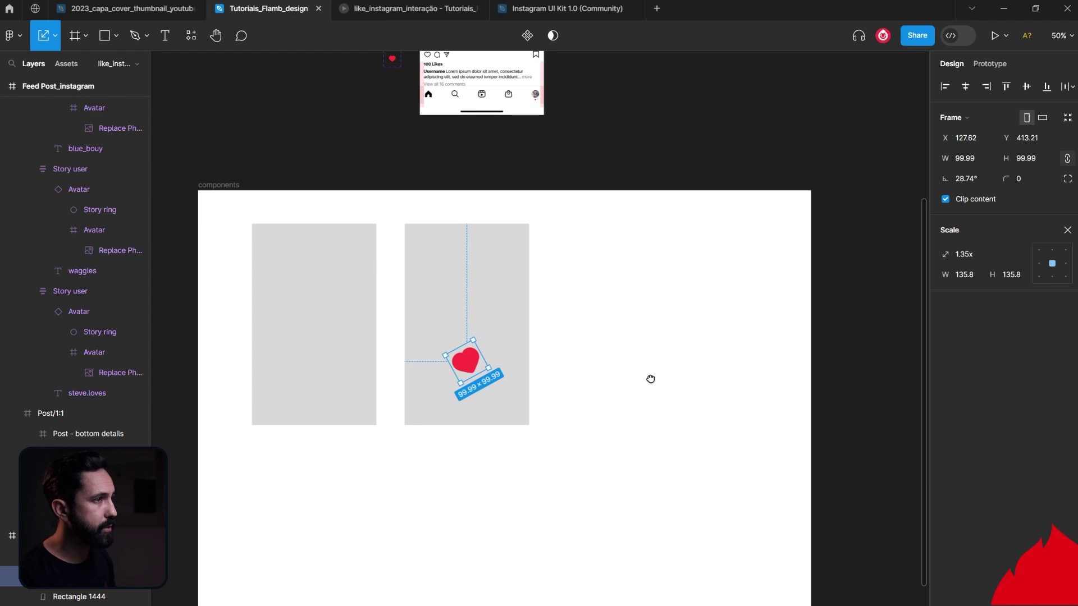
click(539, 277)
click(496, 279)
drag(498, 279, 637, 278)
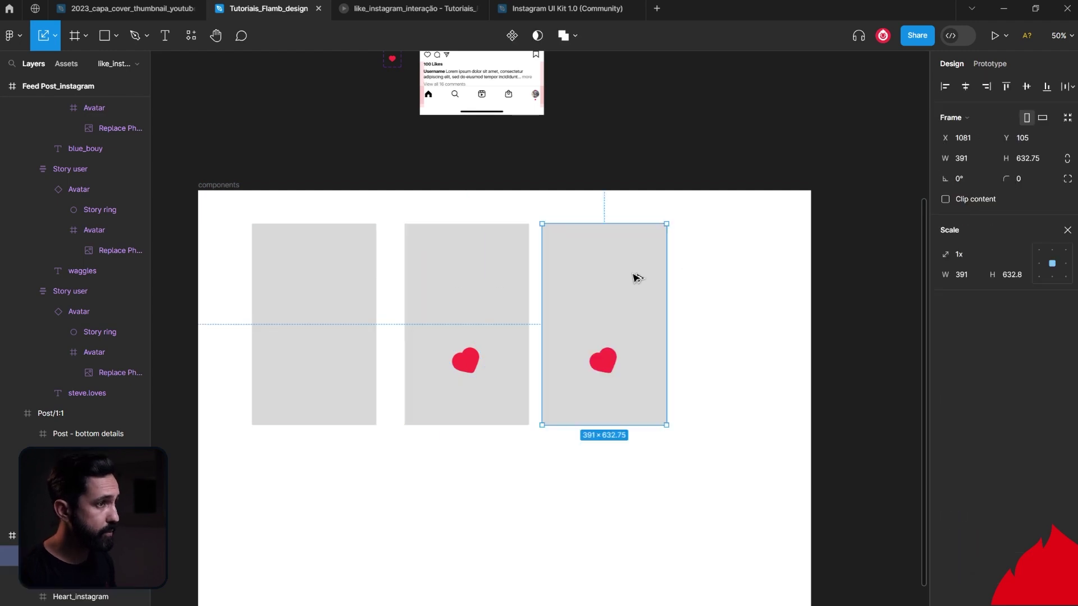
Straighten the heart in the third gray frame to 0° and scale it down proportionally to 79 × 79
click(724, 350)
key(plus)
click(572, 368)
click(578, 369)
drag(620, 383, 614, 400)
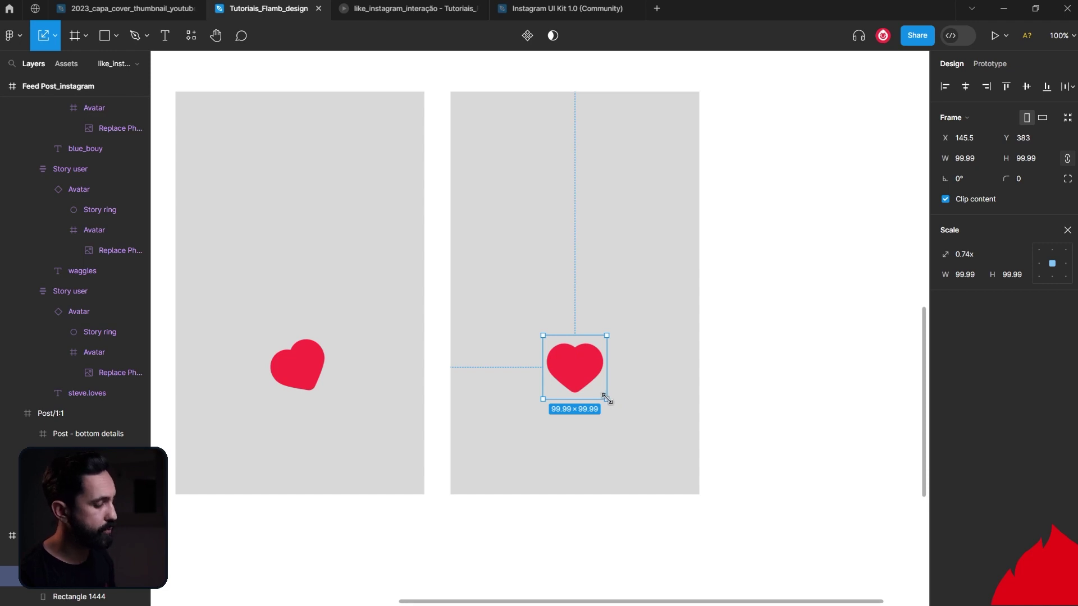
drag(606, 398, 599, 391)
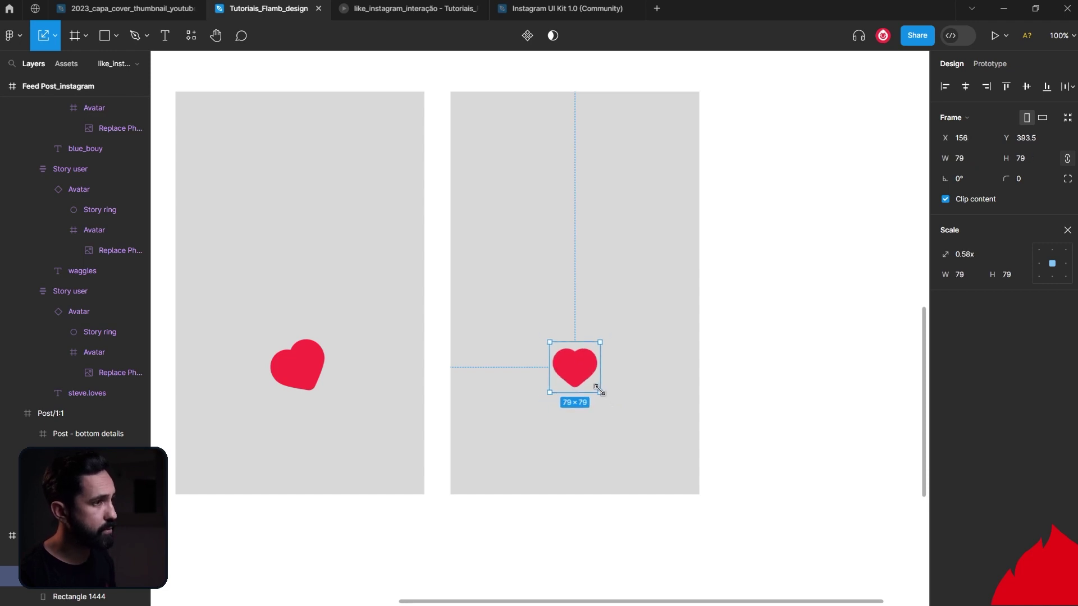
Duplicate the third gray frame with its upright heart directly to its right as the fourth frame
key(Escape)
scroll(702, 331, left, 3)
scroll(646, 274, up, 1)
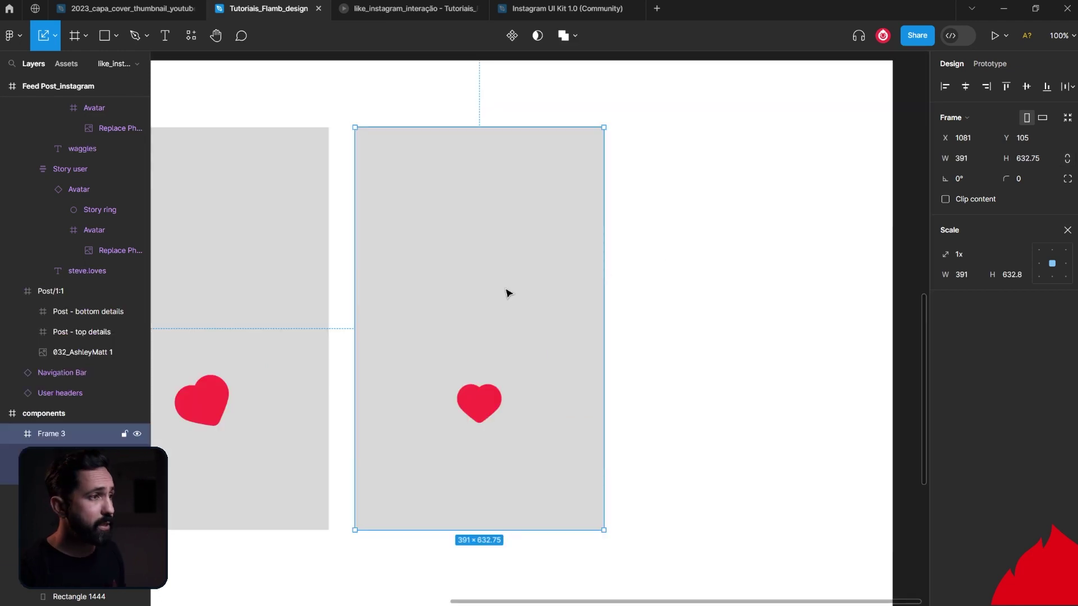
drag(517, 291, 777, 313)
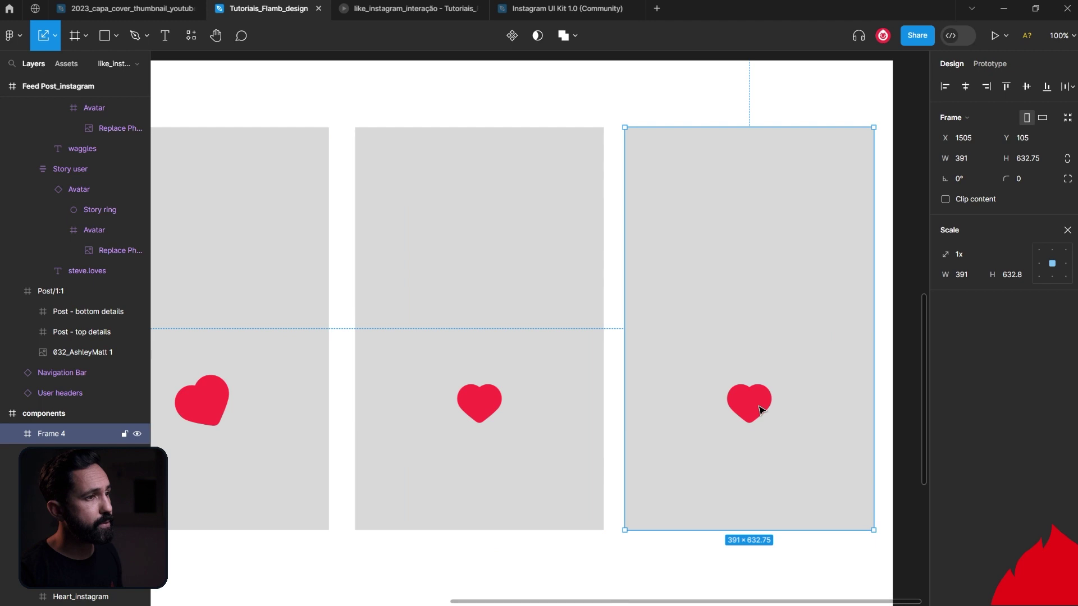
Move the heart in the fourth gray frame straight up beyond the frame's upper edge and clip the frame's content
double_click(762, 410)
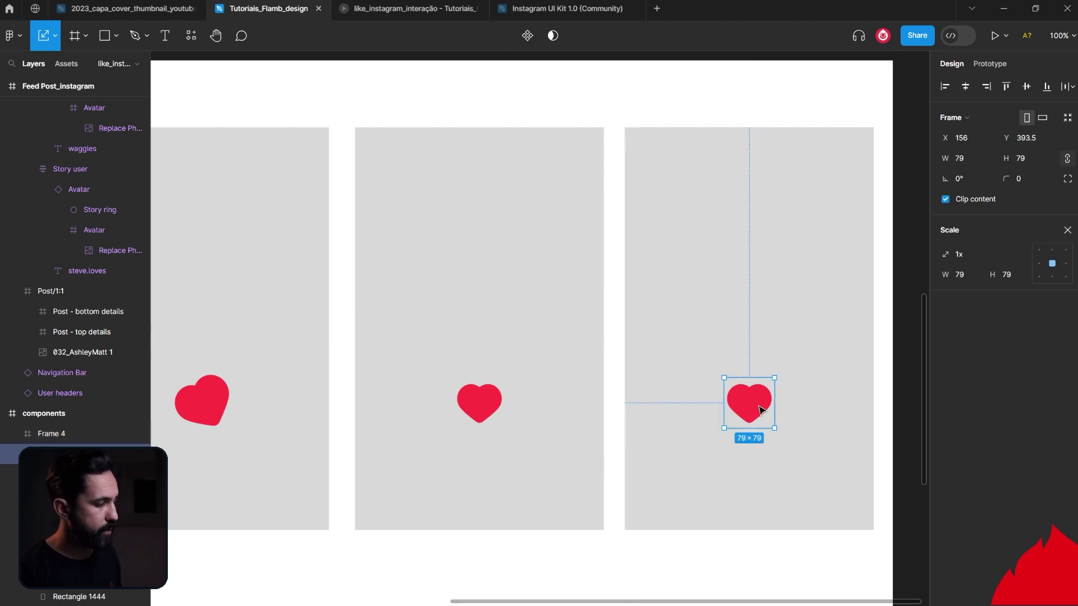
drag(762, 410, 776, 217)
drag(768, 207, 746, 94)
click(737, 179)
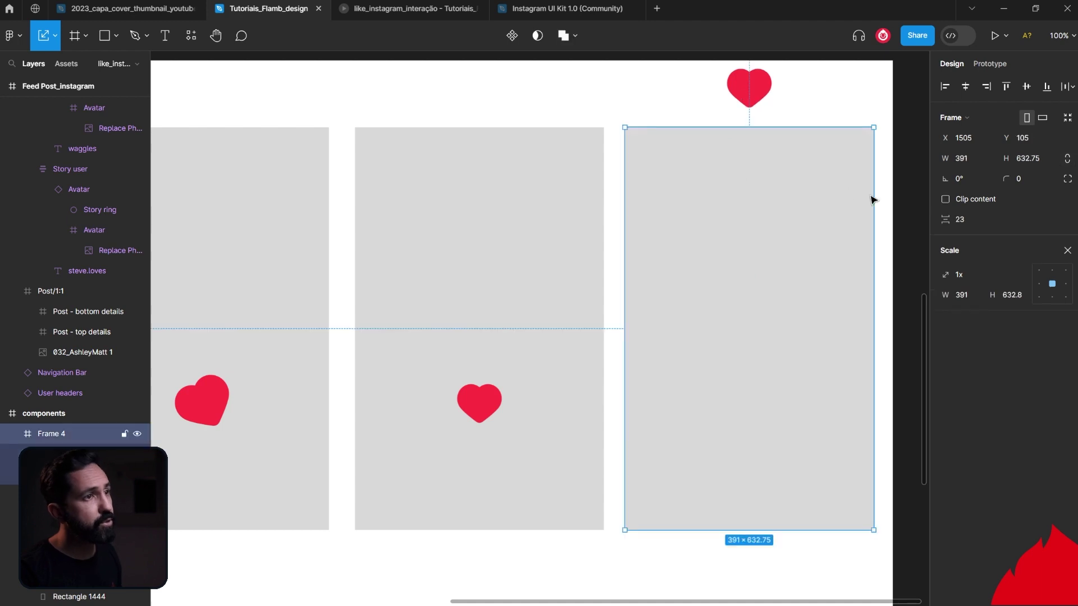
click(946, 200)
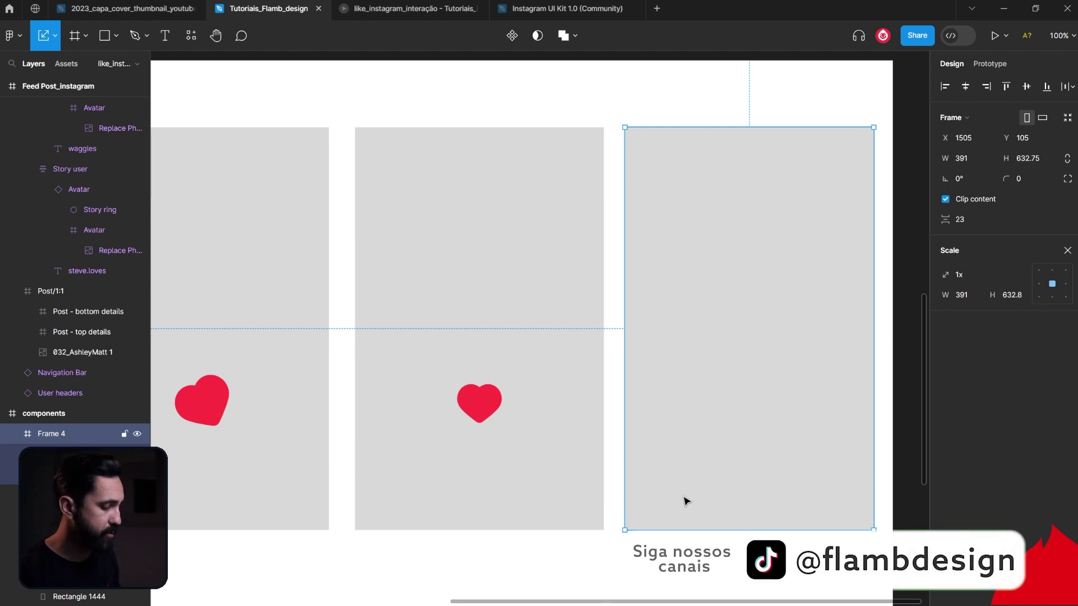
Move the second, third and fourth gray frames together slightly closer to the first frame
key(ctrl+minus)
drag(693, 493, 734, 524)
click(735, 525)
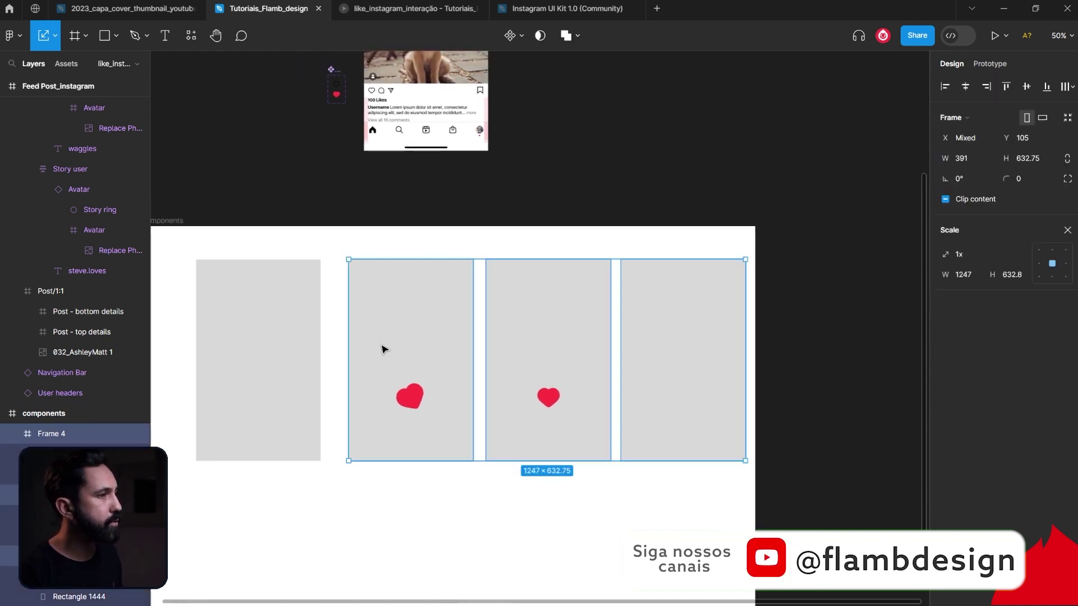
drag(382, 346, 368, 349)
click(498, 522)
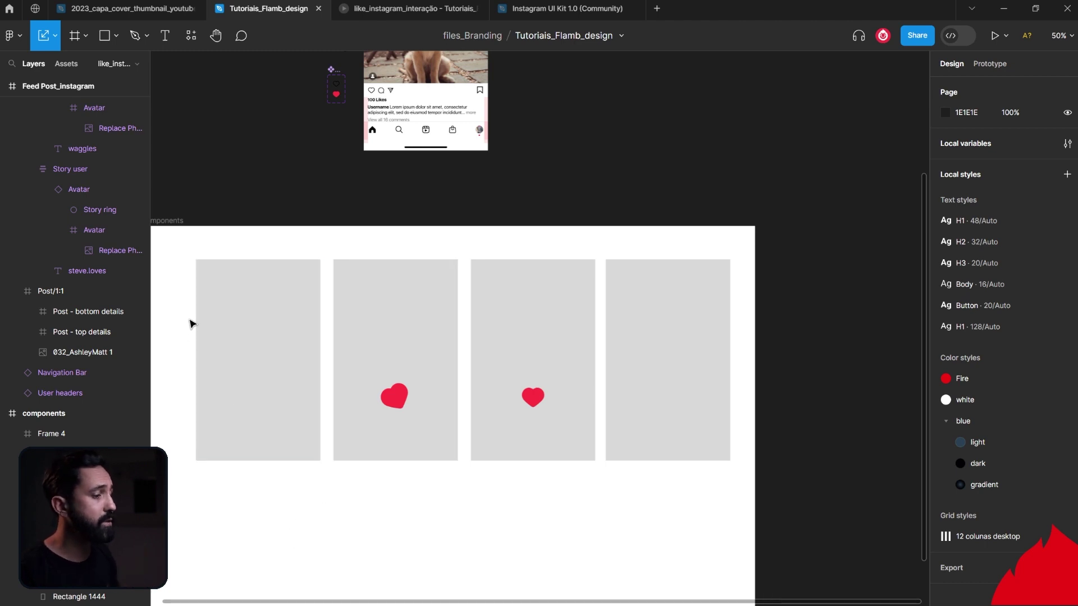
Combine all four gray frames into one component set
drag(167, 269, 725, 489)
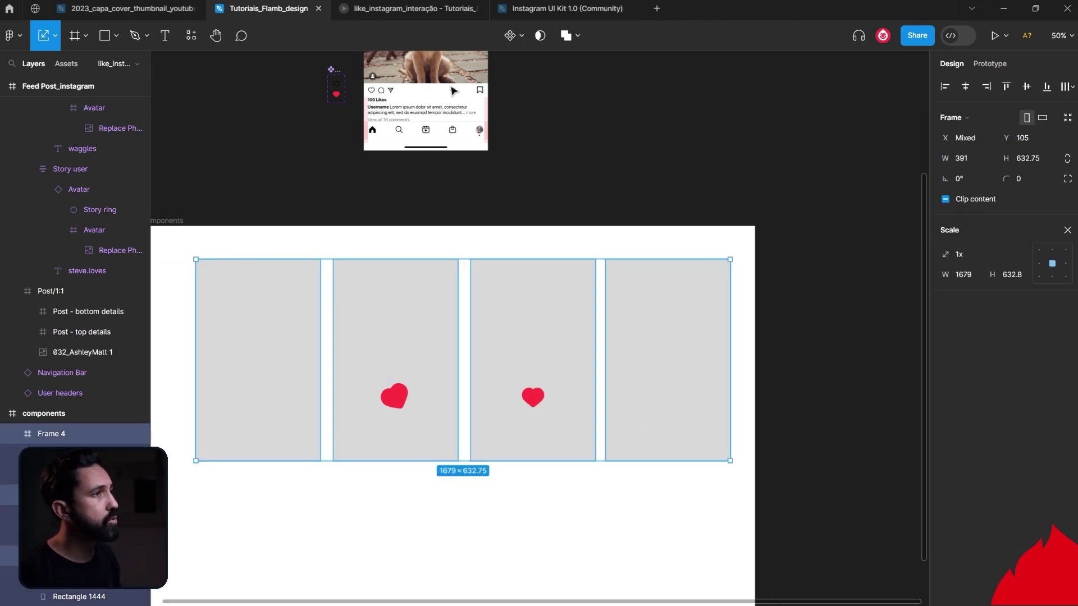
click(520, 36)
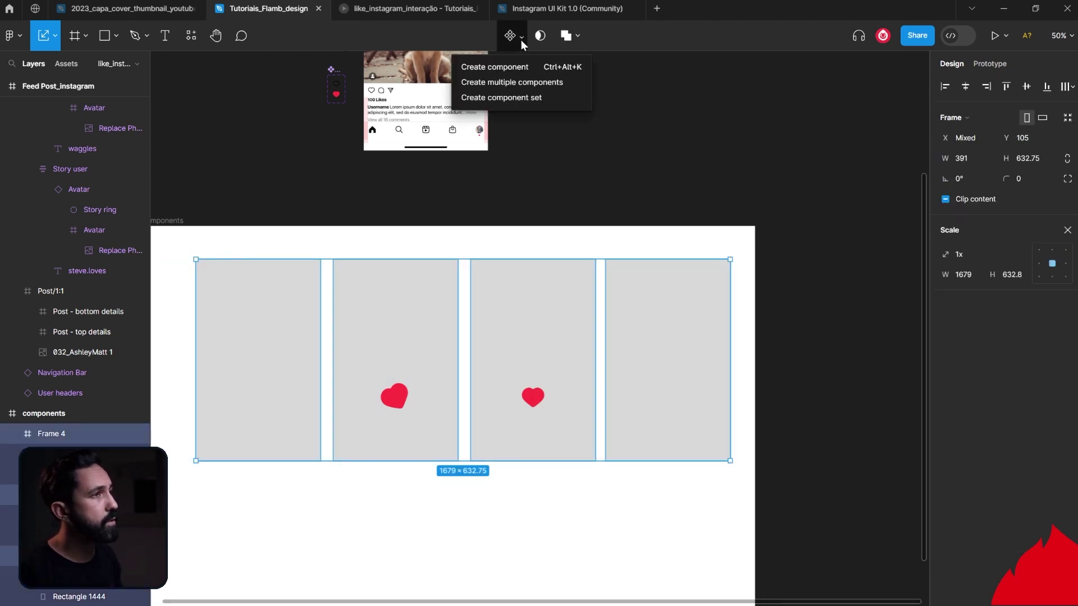
click(517, 100)
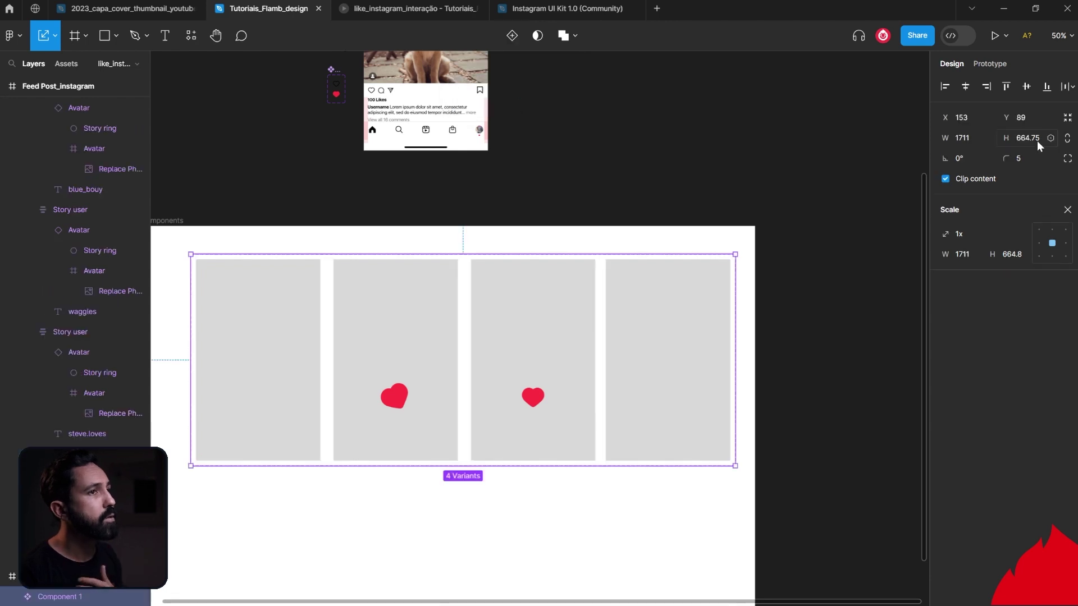
Link the first variant to Frame 2 with a prototype interaction triggered after a 50 ms delay
click(989, 63)
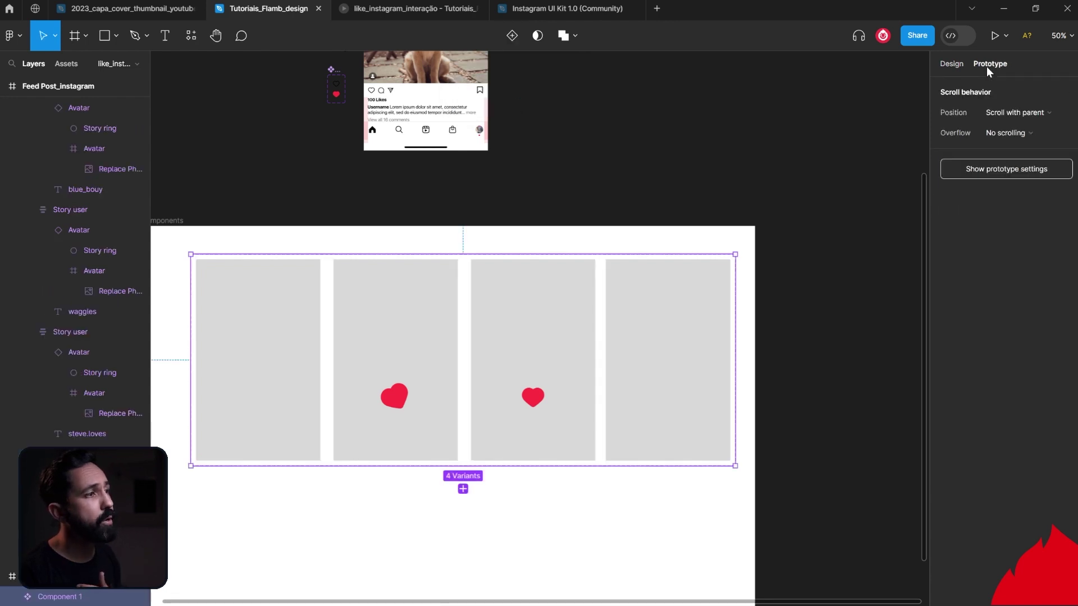
click(316, 396)
key(shift+0)
drag(474, 359, 506, 372)
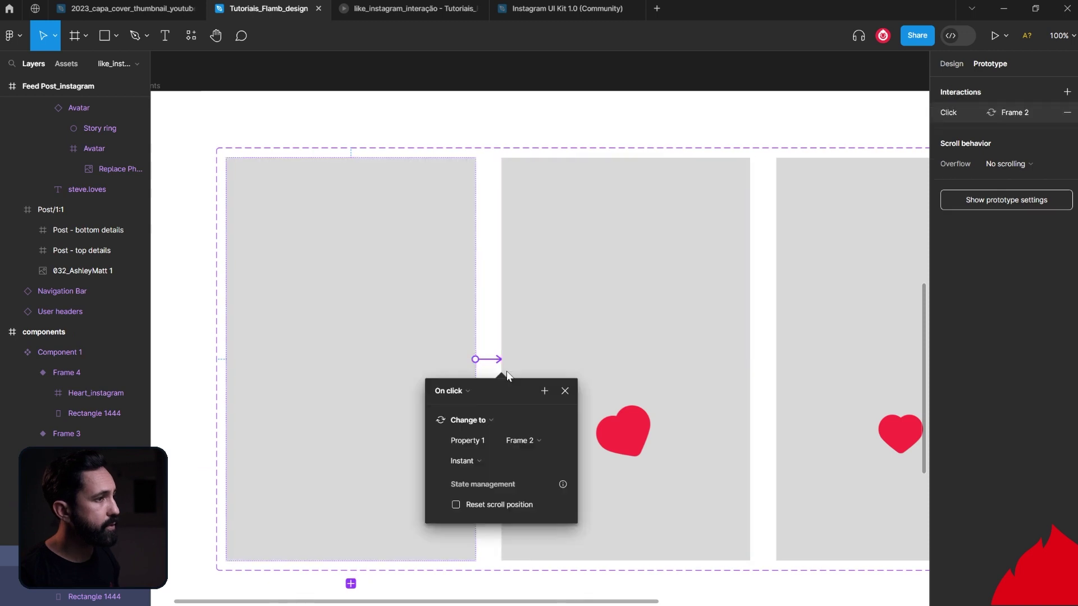
click(454, 391)
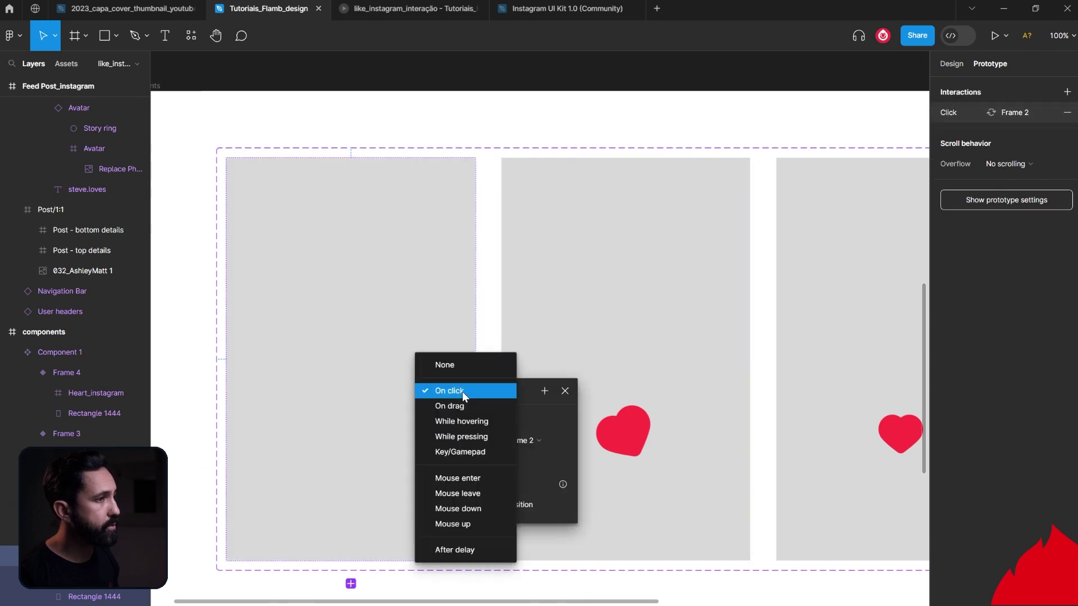
click(461, 549)
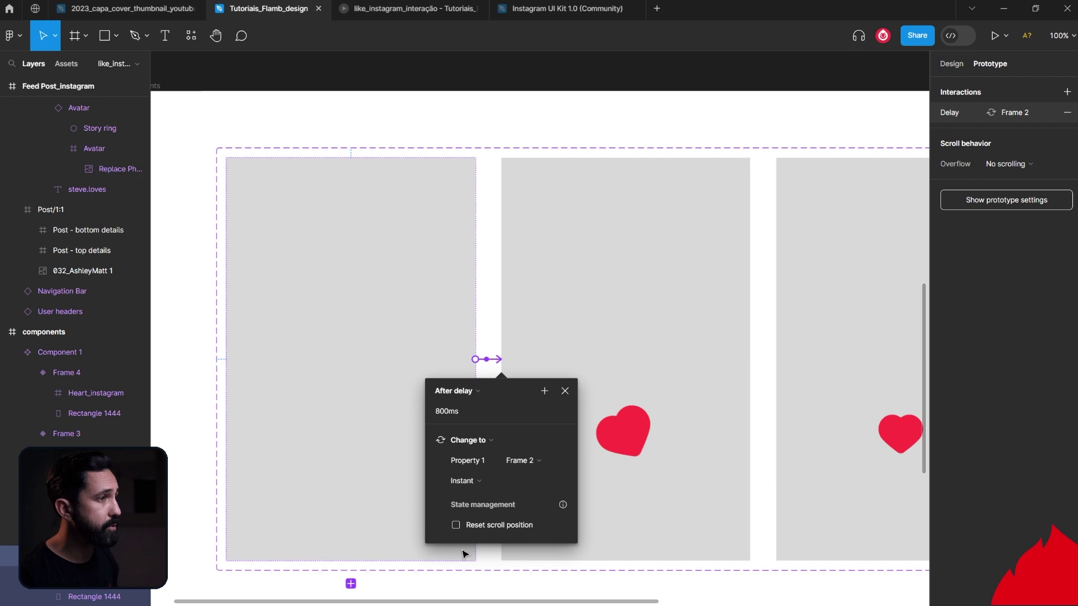
text(5)
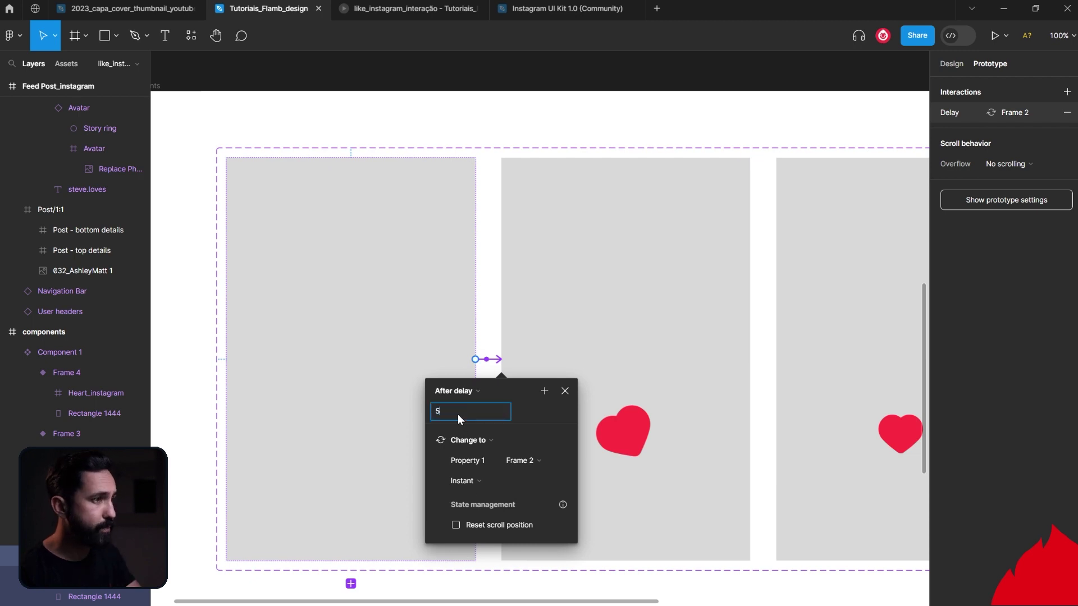
key(Return)
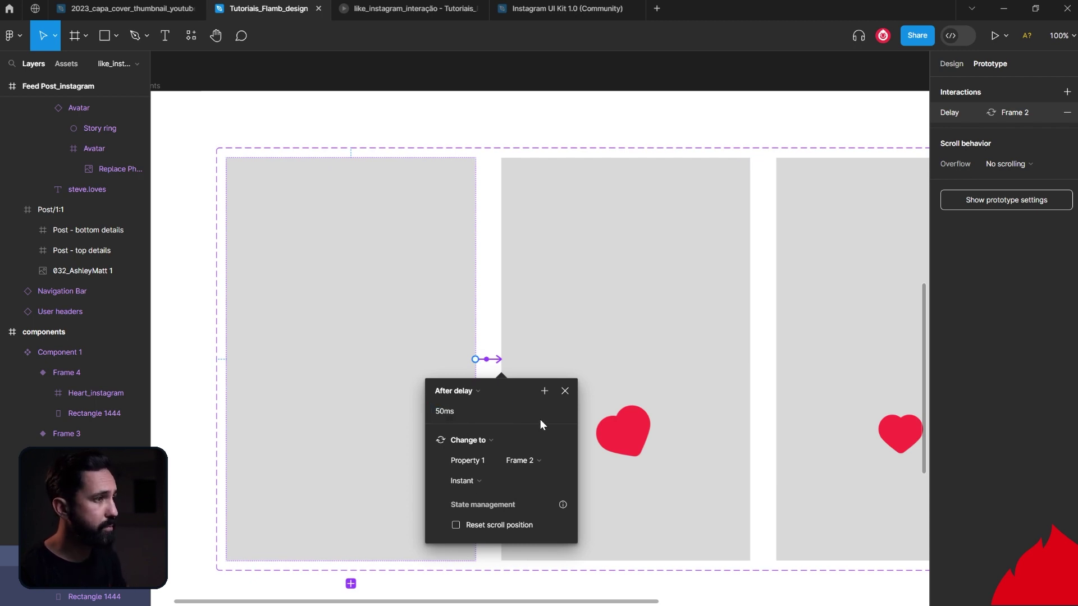
Set the first variant's transition to Smart animate with Bouncy easing and a duration of 800 ms
click(470, 481)
click(486, 501)
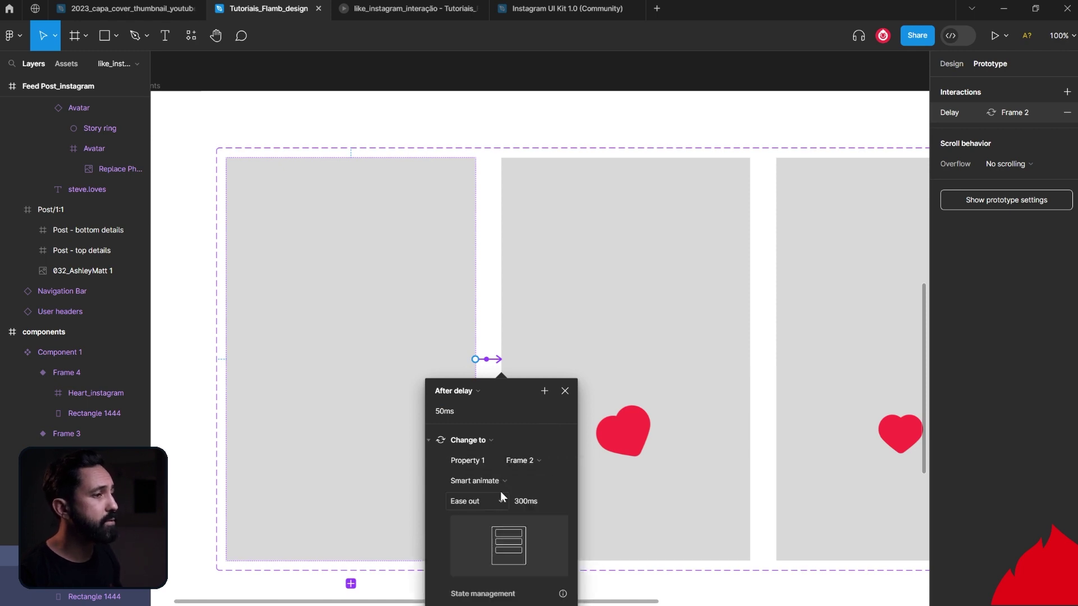
click(524, 504)
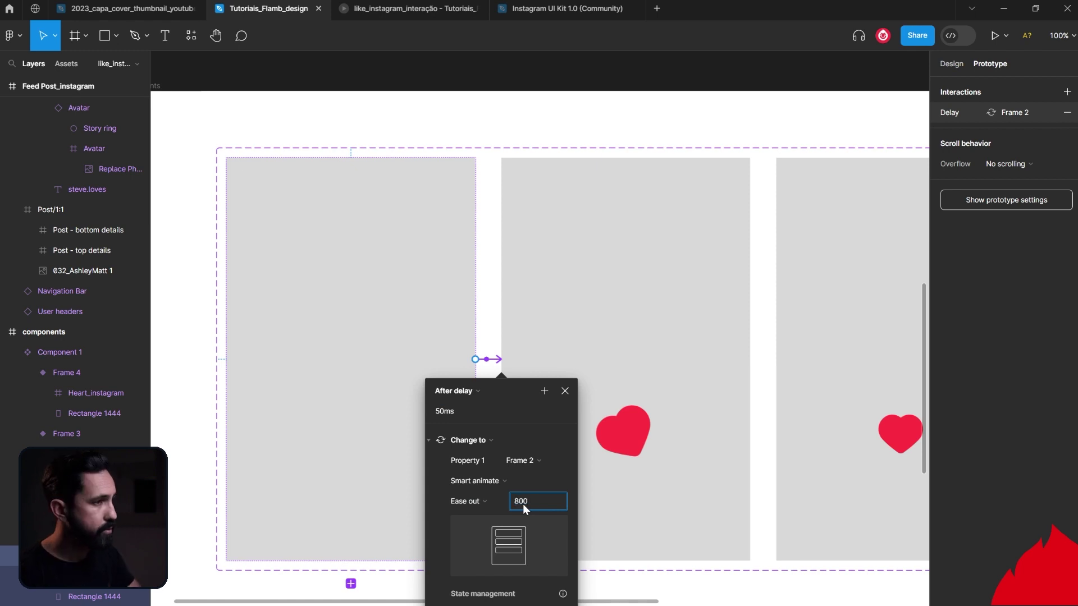
click(464, 501)
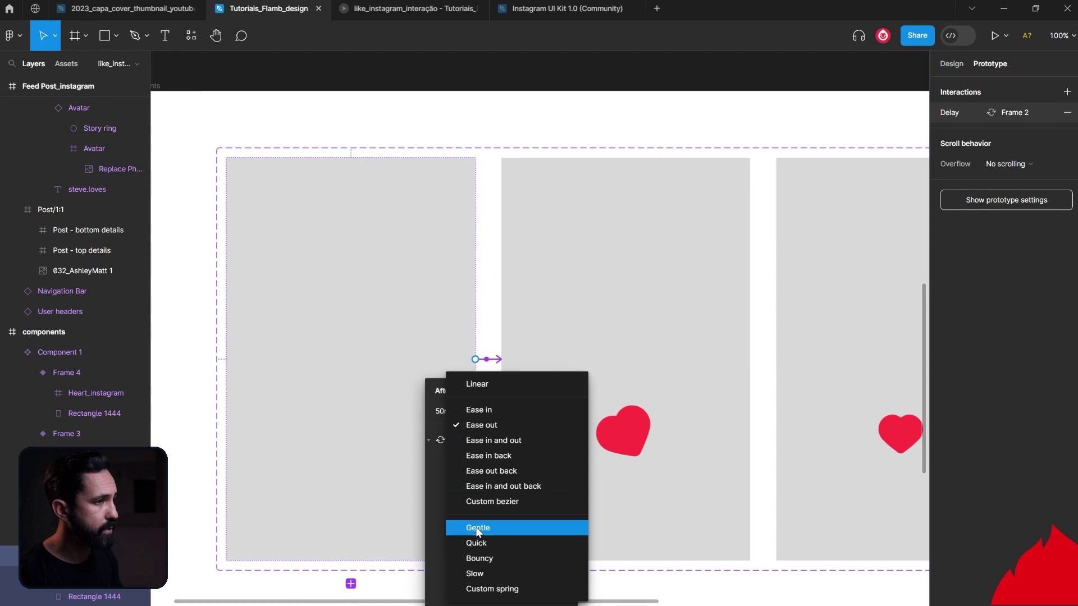
click(473, 558)
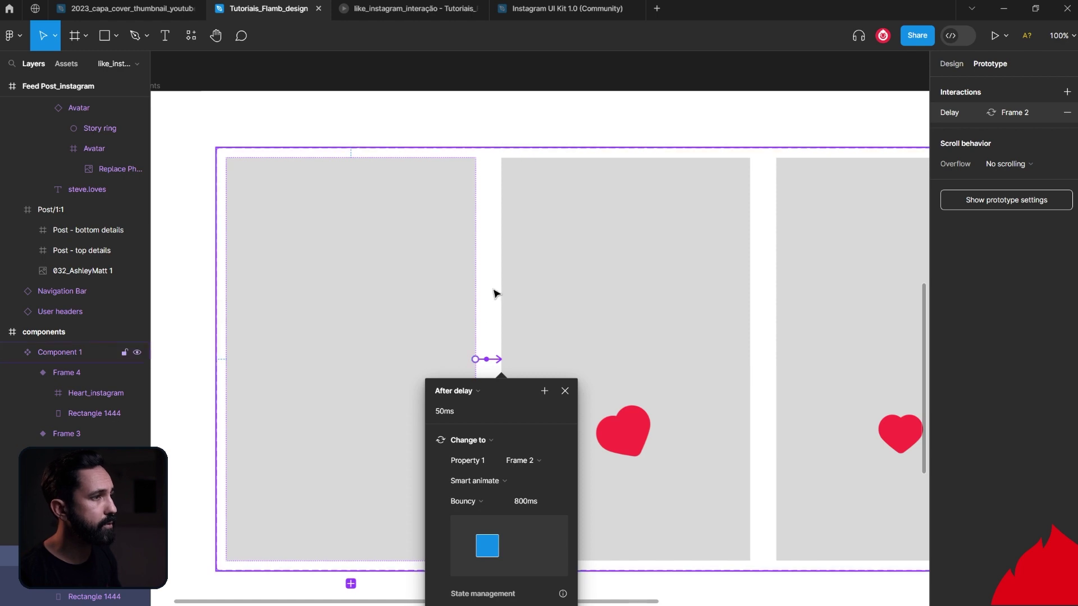
Link the second variant to Frame 3 with a prototype interaction and set its Bouncy smart-animate duration to 150 ms
click(647, 293)
click(648, 293)
drag(750, 359, 777, 374)
scroll(742, 456, down, 3)
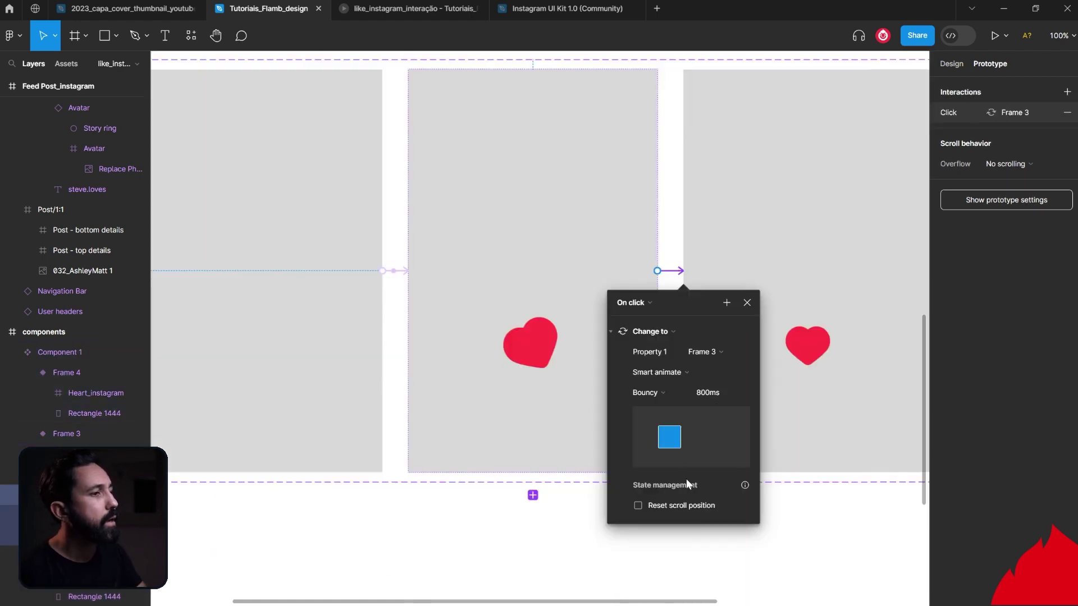
click(700, 396)
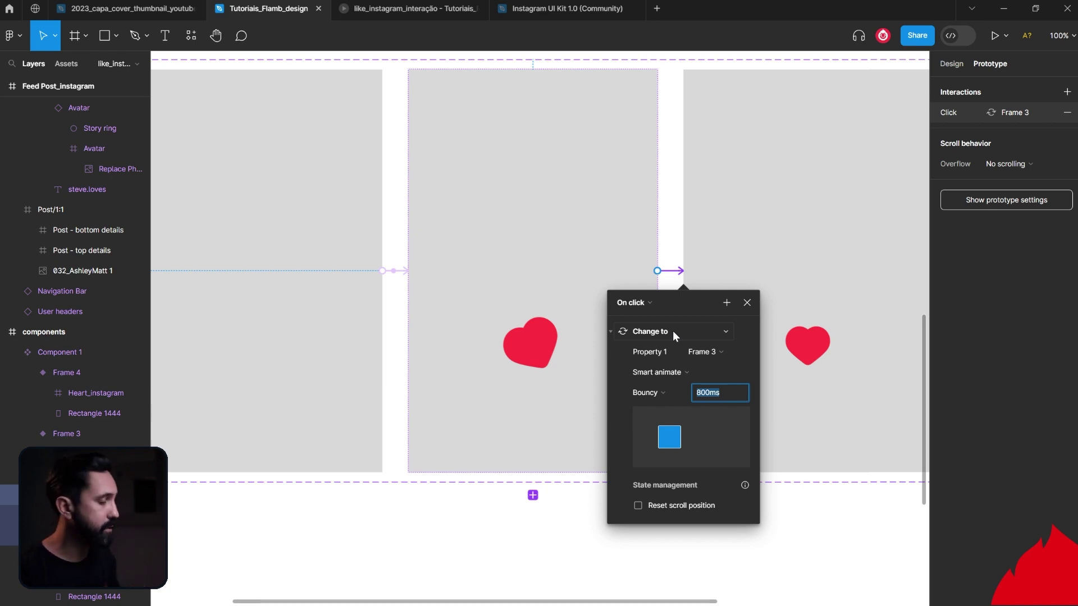
text(150)
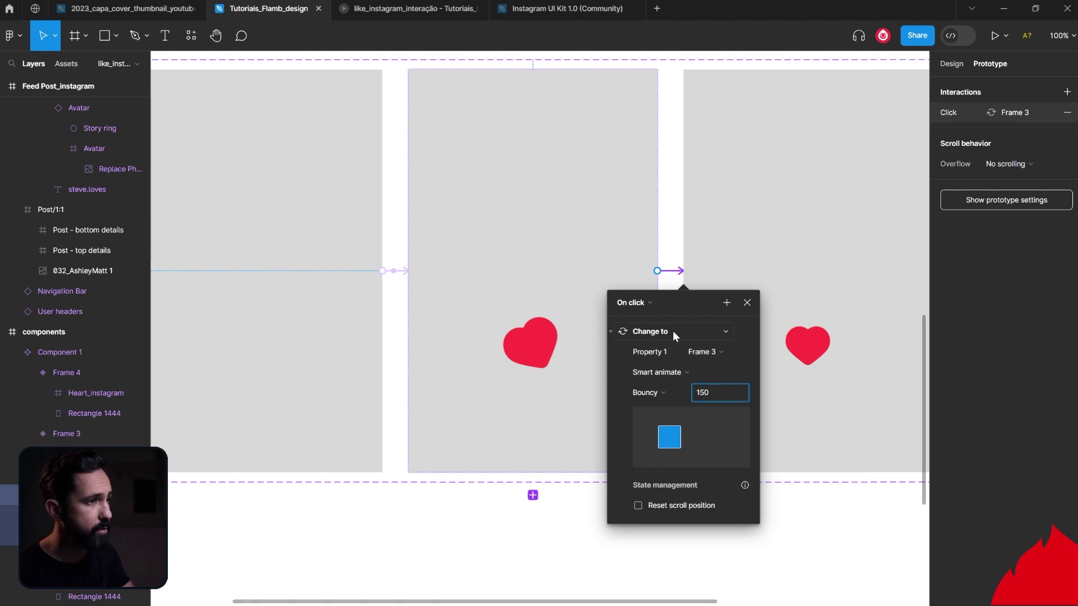
click(820, 555)
Link the third variant to Frame 4 with a prototype interaction and set its Bouncy smart-animate duration to 1000 ms
scroll(820, 397, right, 5)
click(526, 353)
click(526, 353)
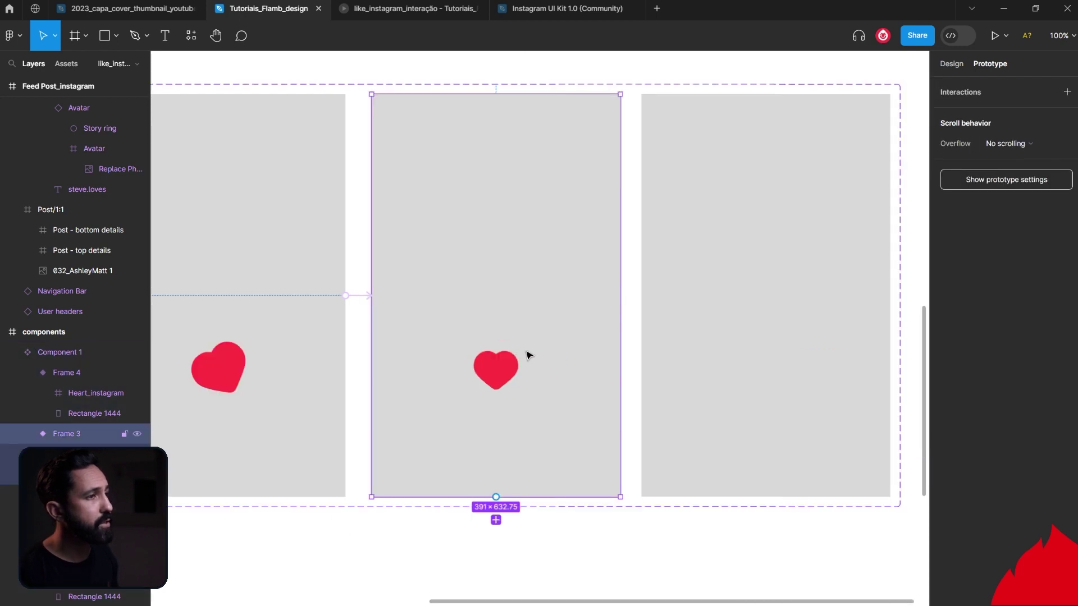
drag(621, 295, 646, 301)
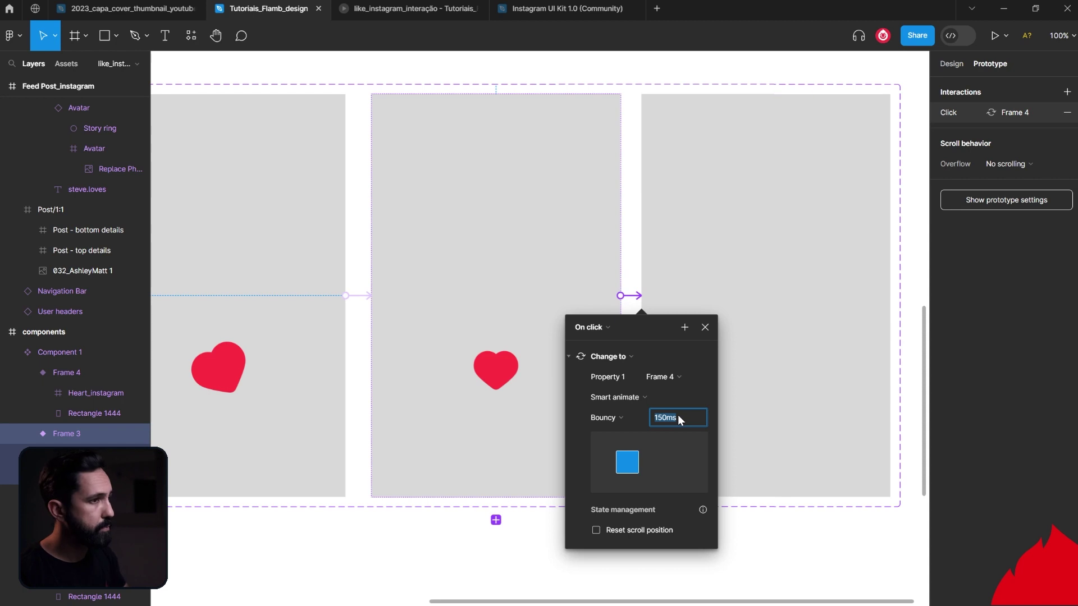
text(1000)
key(Return)
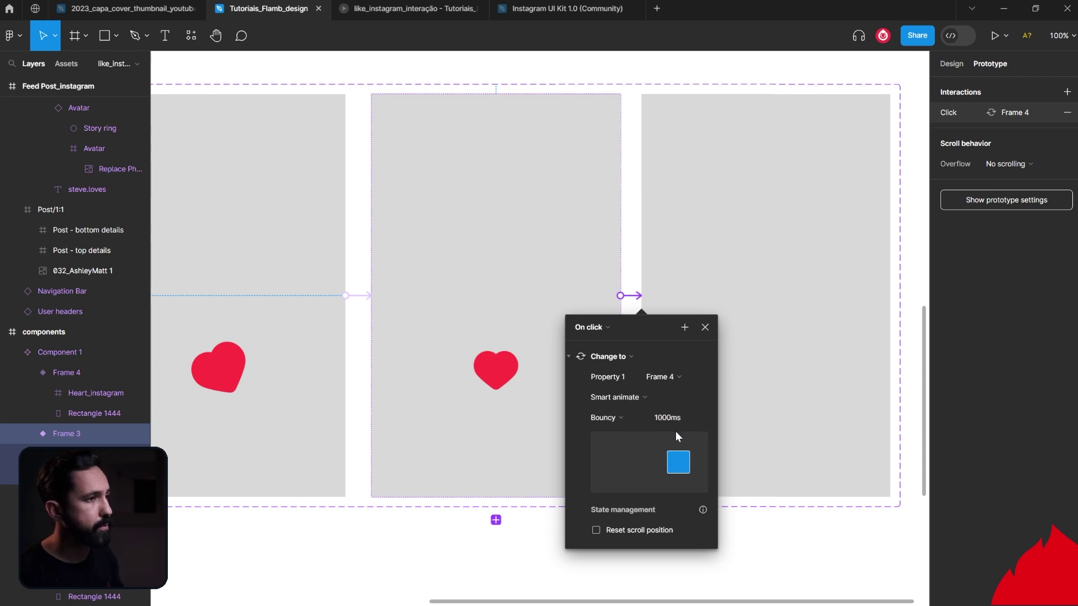
Set the easing of the third variant's transition to Frame 4 to Ease in and out
click(619, 417)
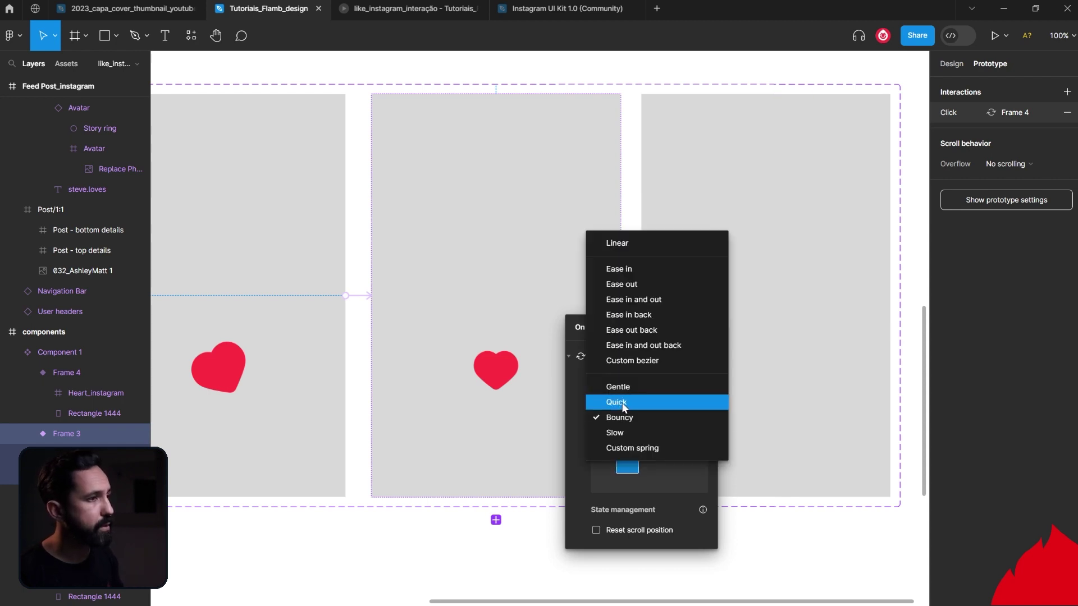
click(631, 299)
click(672, 589)
scroll(672, 590, up, 1)
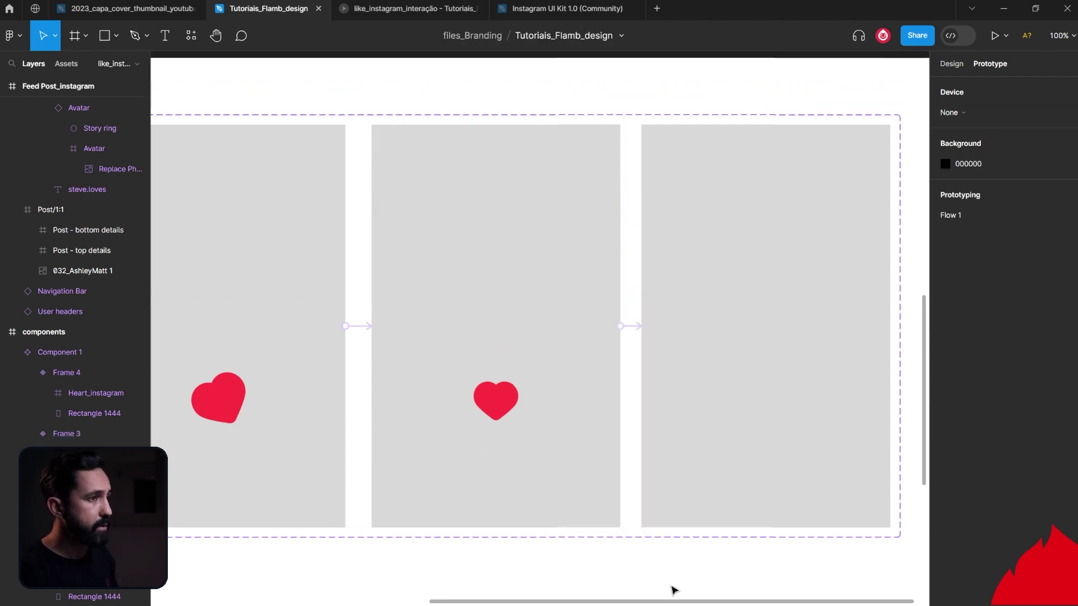
Hide the grey fill of the background rectangles in the second and third heart variants
key(ctrl+minus)
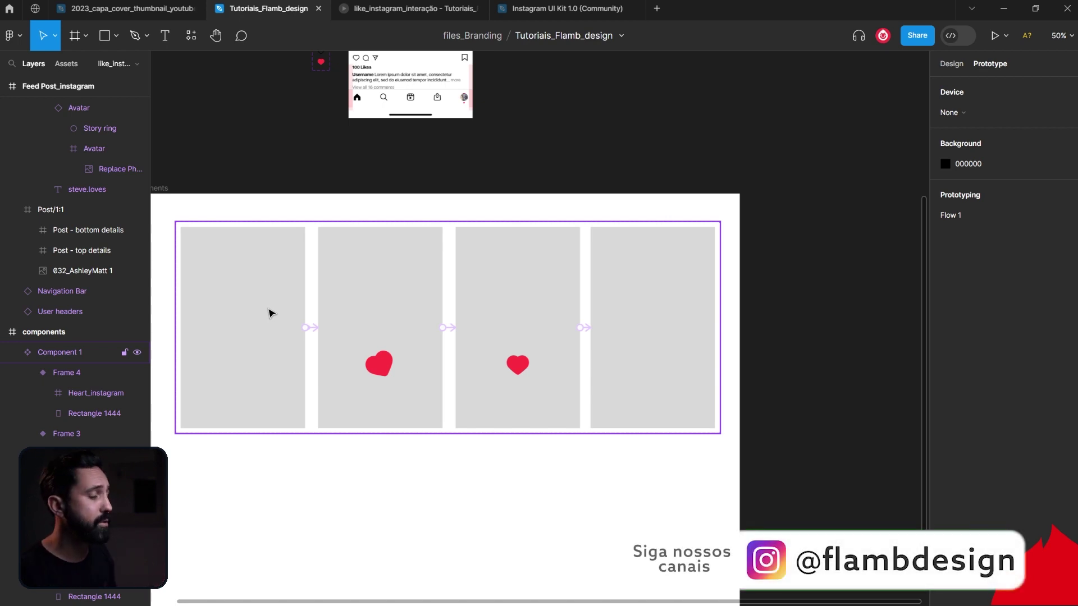
scroll(435, 281, up, 1)
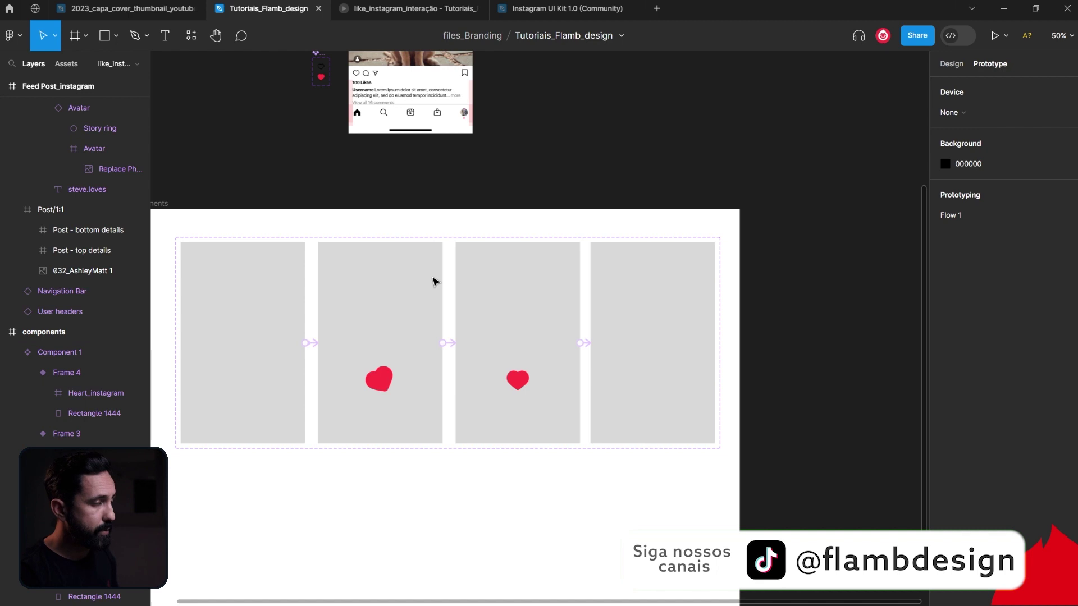
key(ctrl+minus)
drag(431, 276, 426, 310)
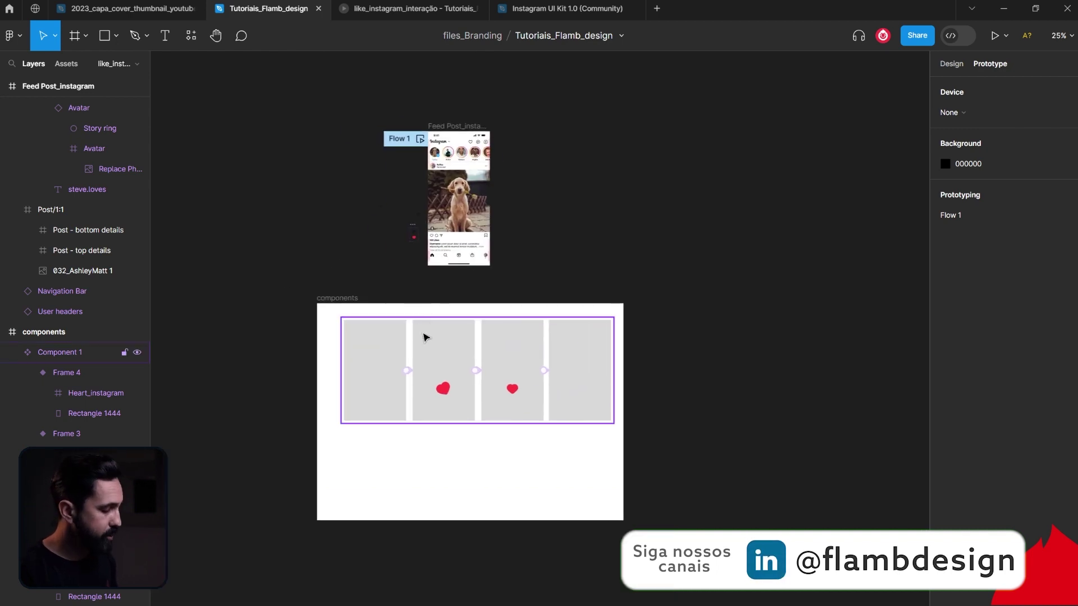
scroll(425, 334, up, 2)
click(350, 353)
click(351, 354)
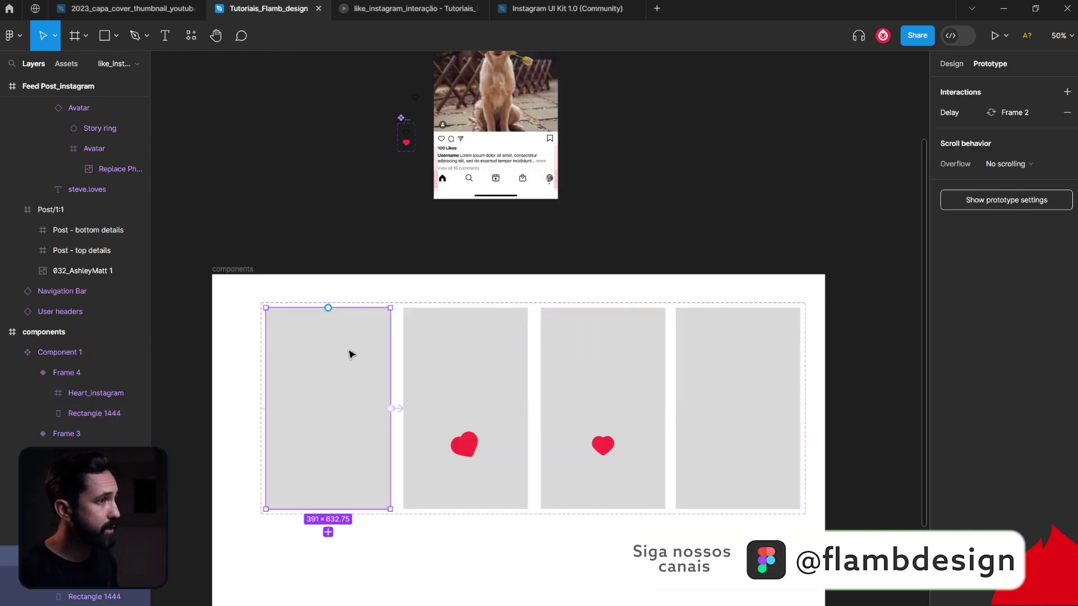
click(949, 63)
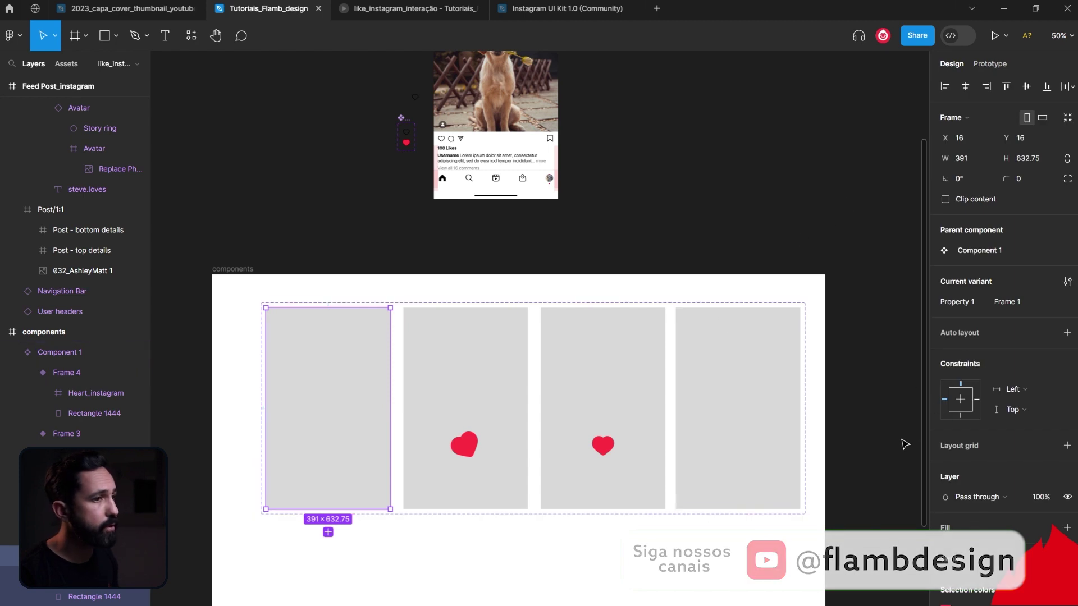
key(Tab)
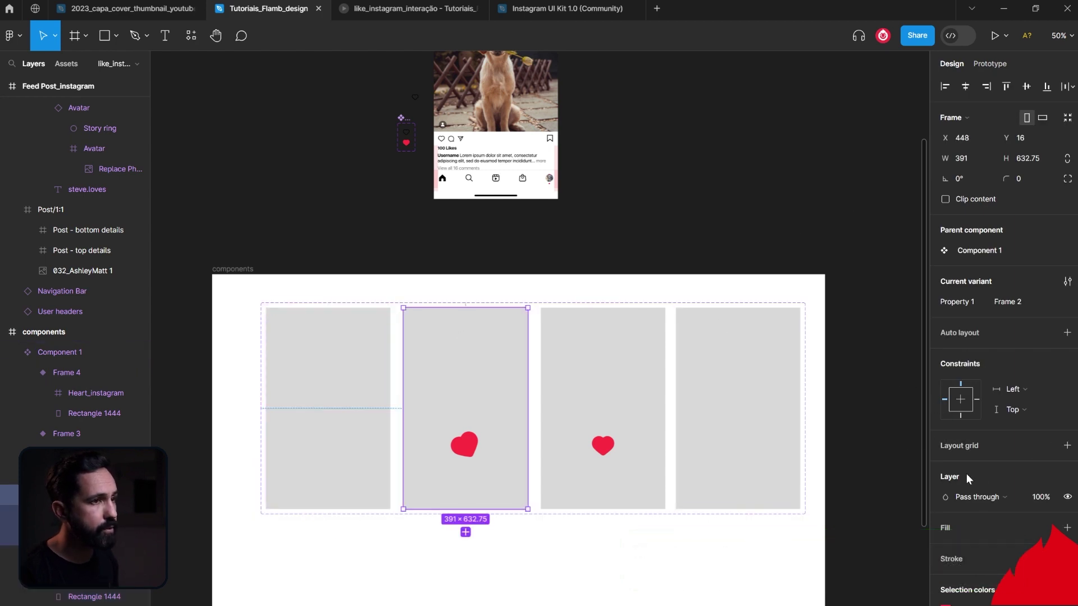
scroll(1031, 460, down, 2)
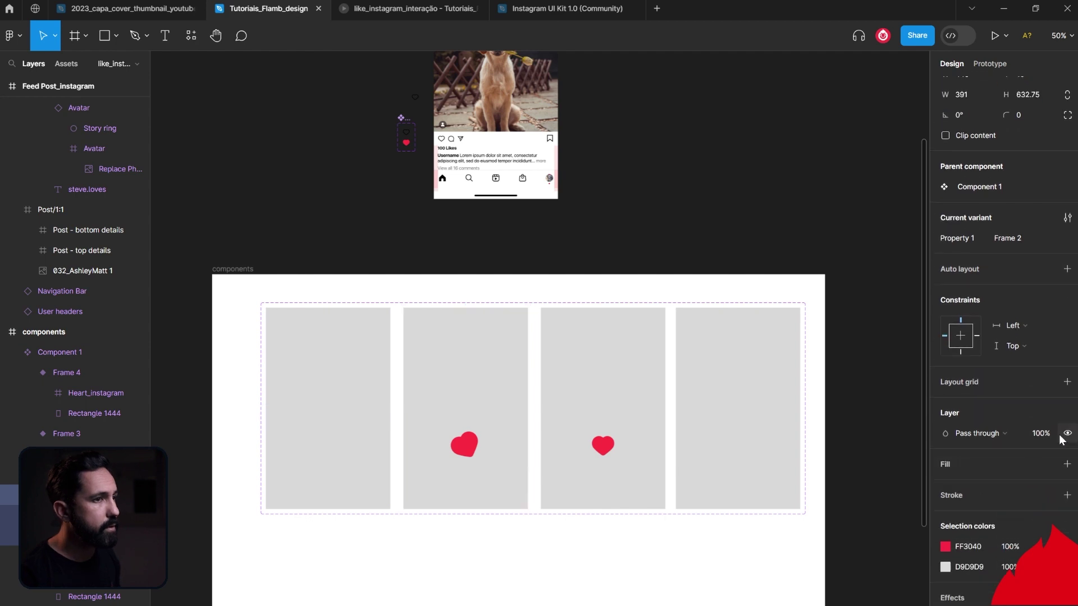
double_click(489, 344)
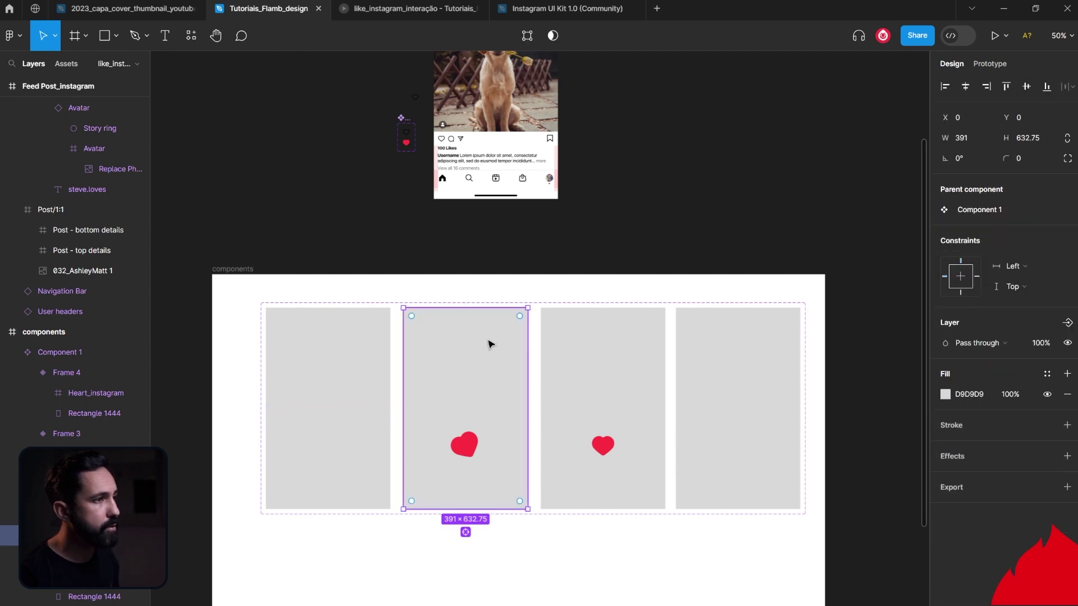
click(1046, 394)
double_click(634, 358)
click(1047, 394)
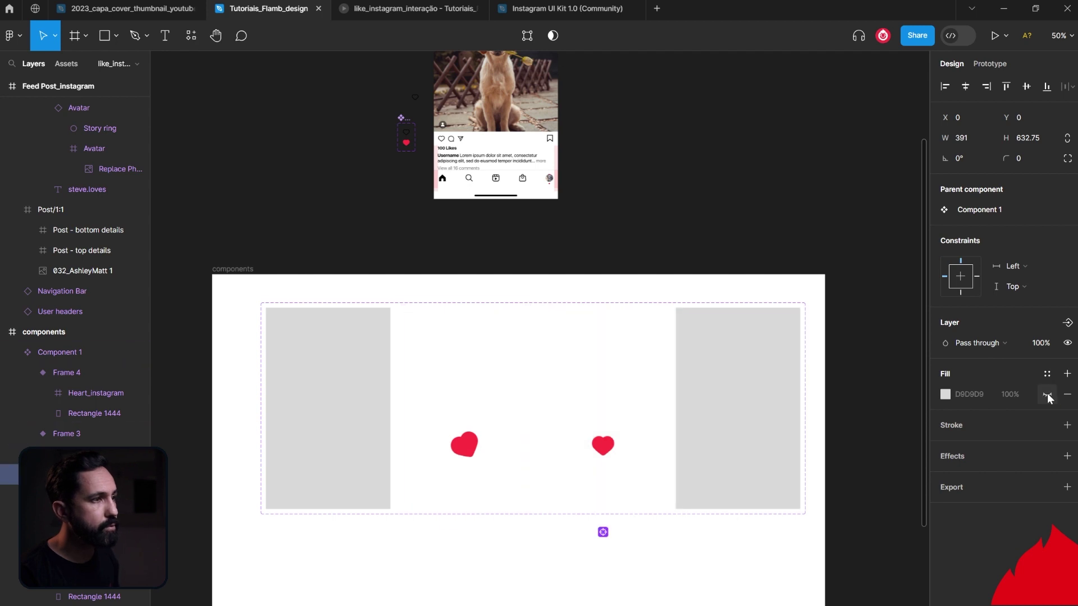
Hide the grey fill of the background rectangles in the fourth and first variants
double_click(750, 368)
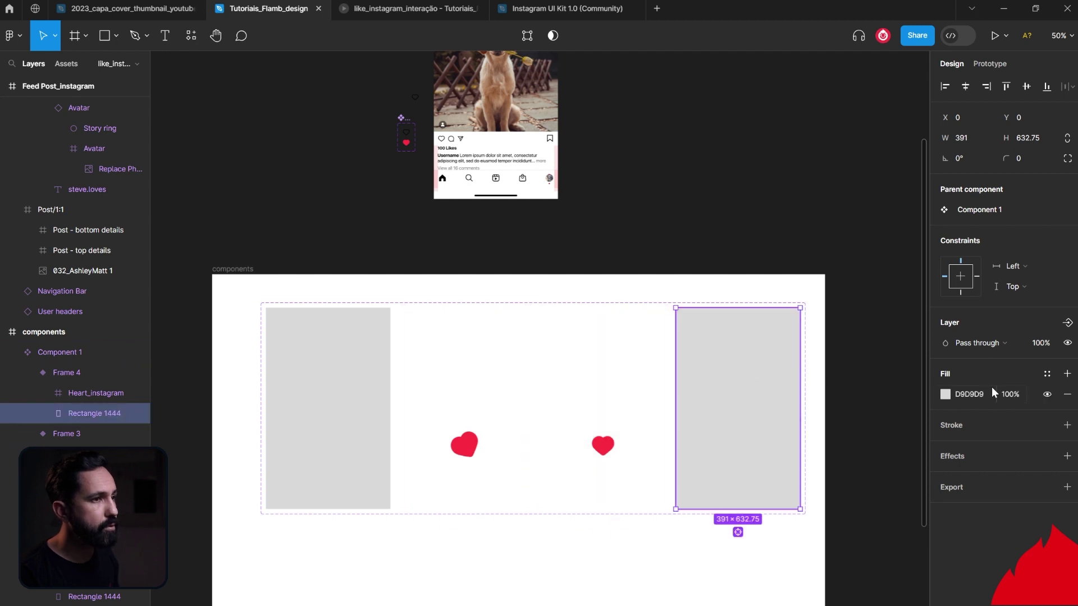
click(1042, 395)
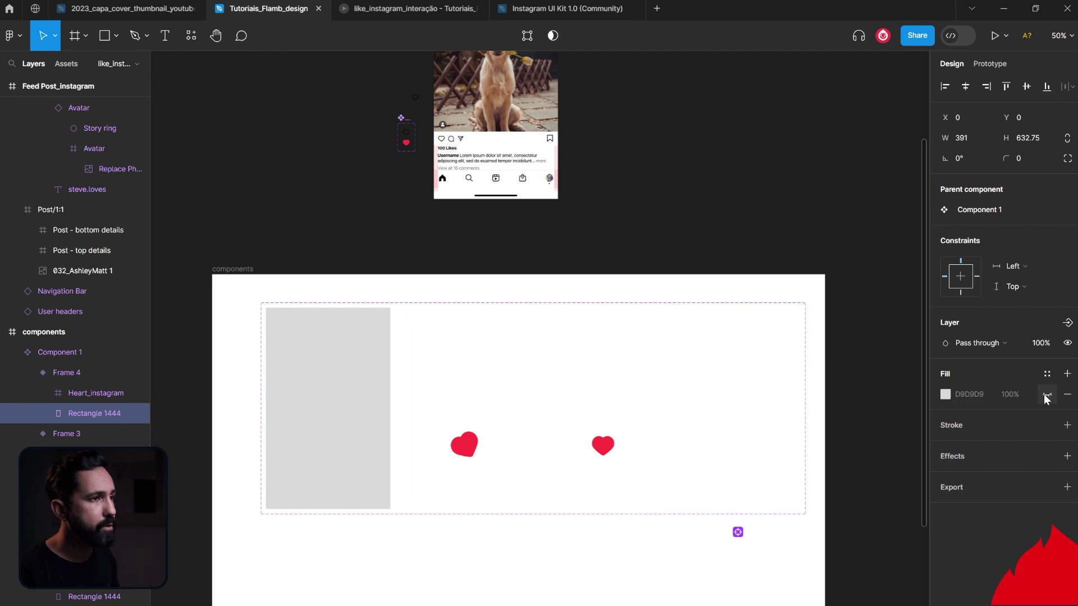
double_click(330, 398)
click(1047, 394)
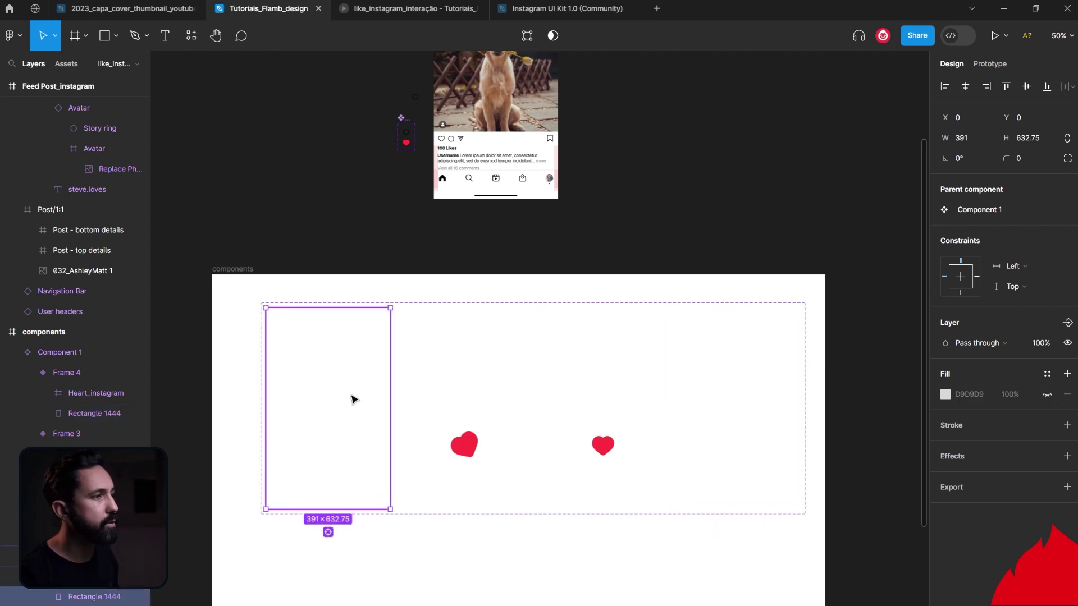
key(Escape)
click(447, 402)
click(558, 400)
click(711, 387)
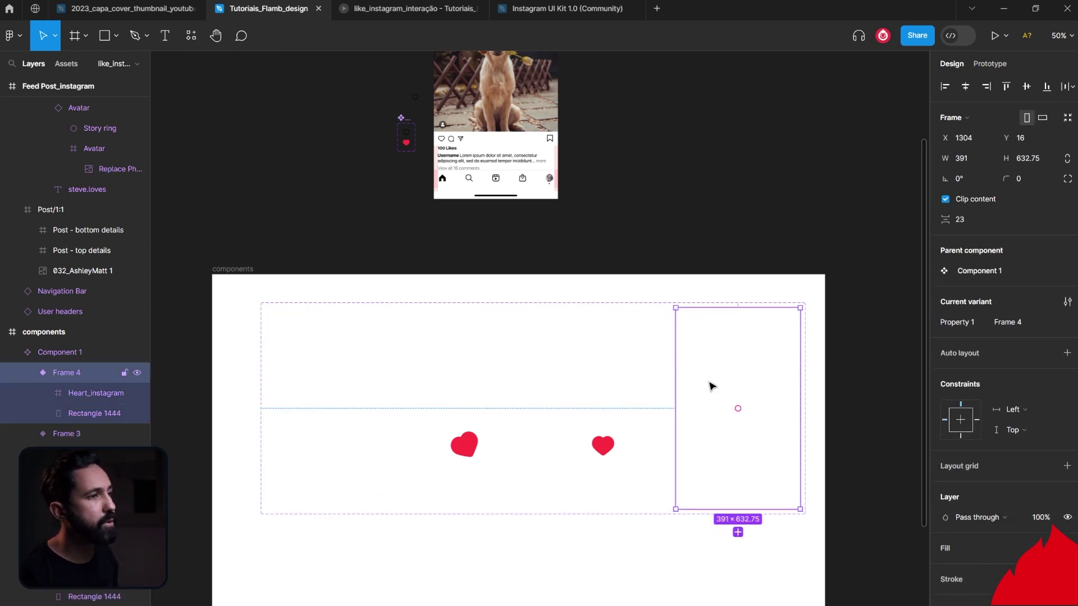
click(692, 258)
Rename the component set containing the four variants as heart_interaction
click(377, 308)
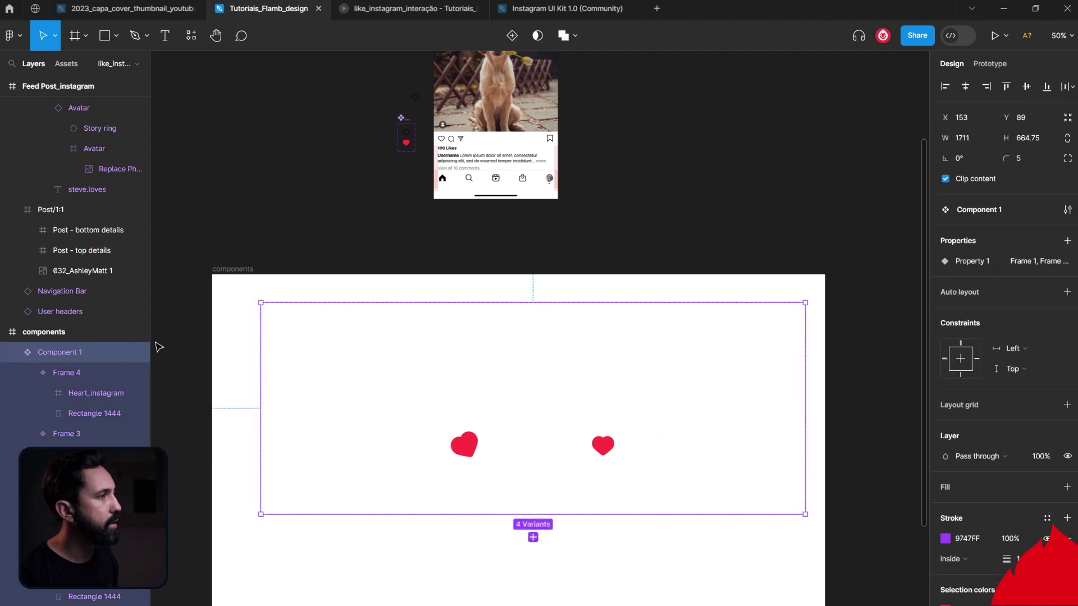
double_click(72, 352)
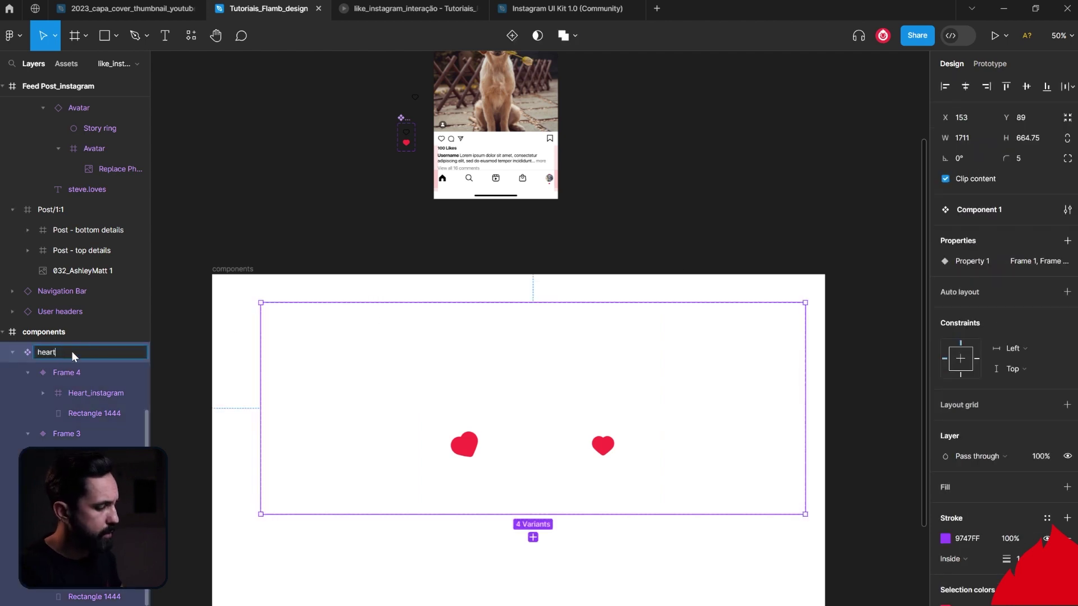
text(heart_interaction)
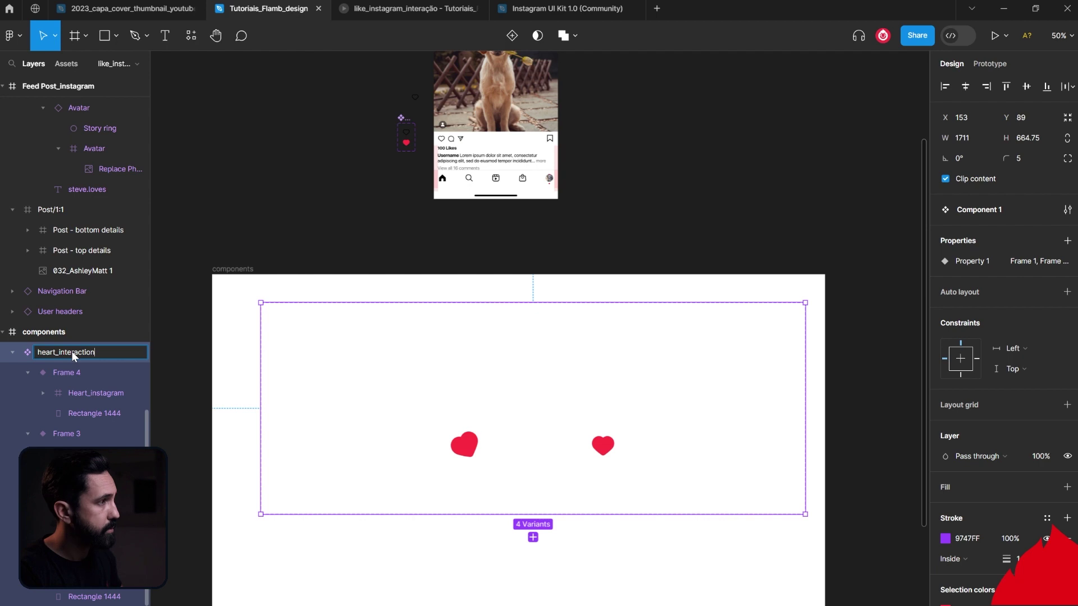
click(192, 344)
Insert a heart_interaction instance into the Feed Post_instagram frame and nudge it up to Y 1.25, over the post
key(minus)
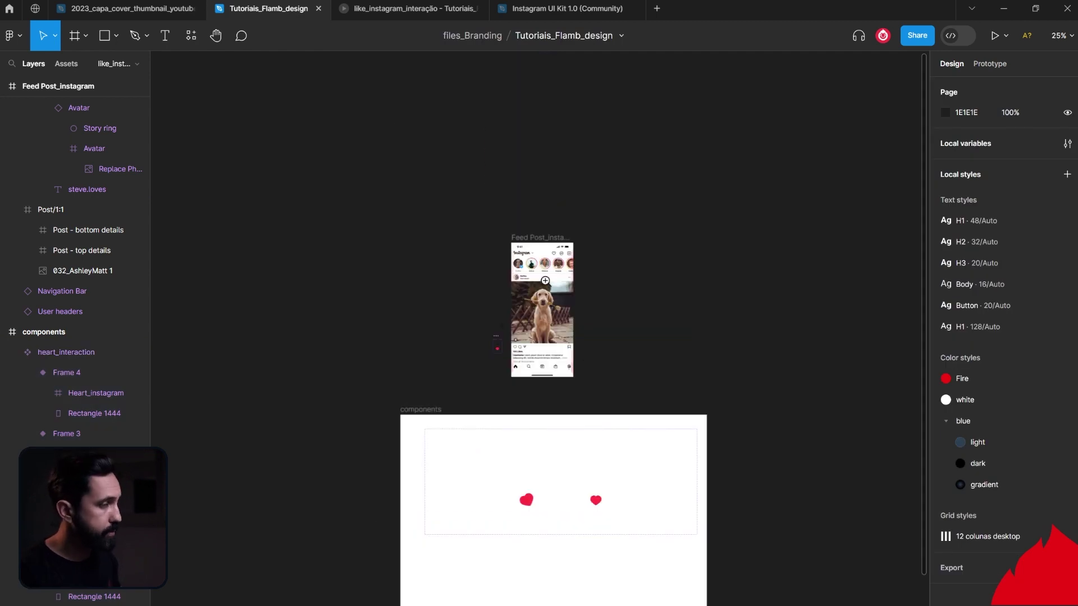
scroll(546, 281, up, 5)
click(442, 126)
click(191, 35)
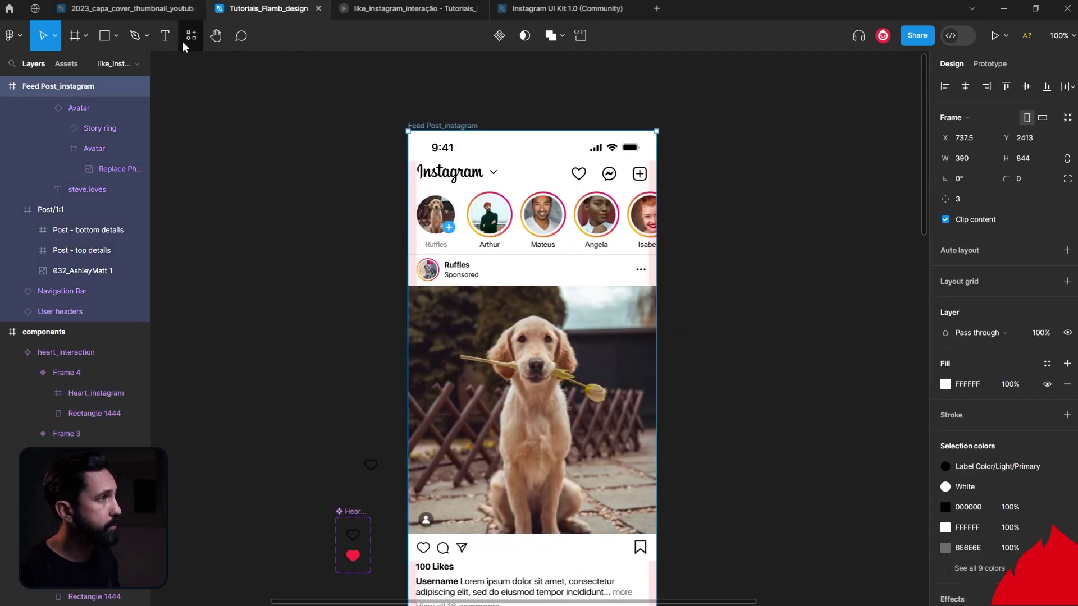
drag(201, 163, 535, 341)
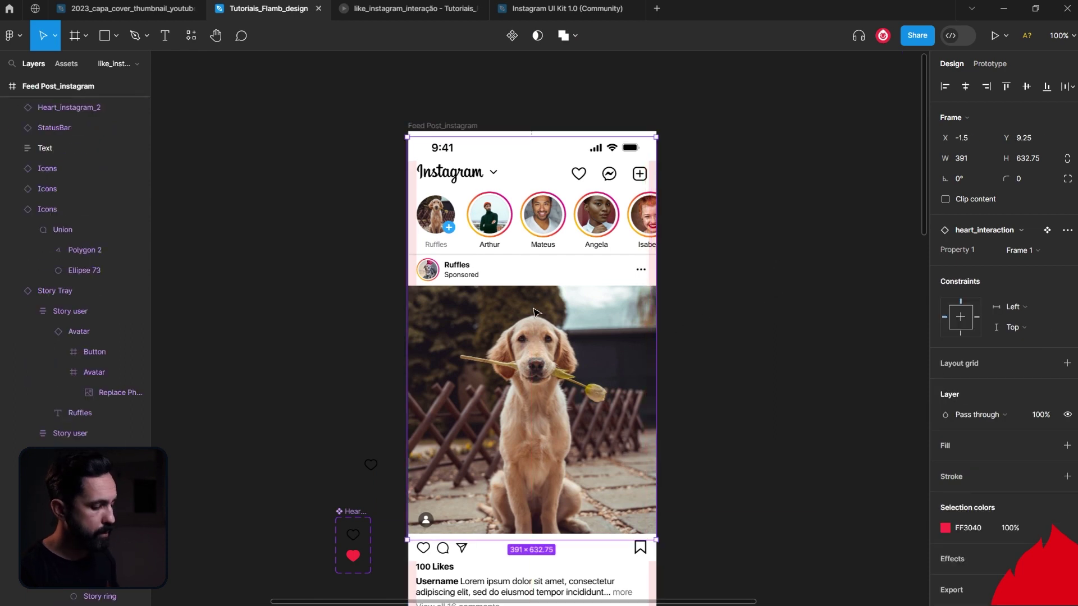
key(shift+Up)
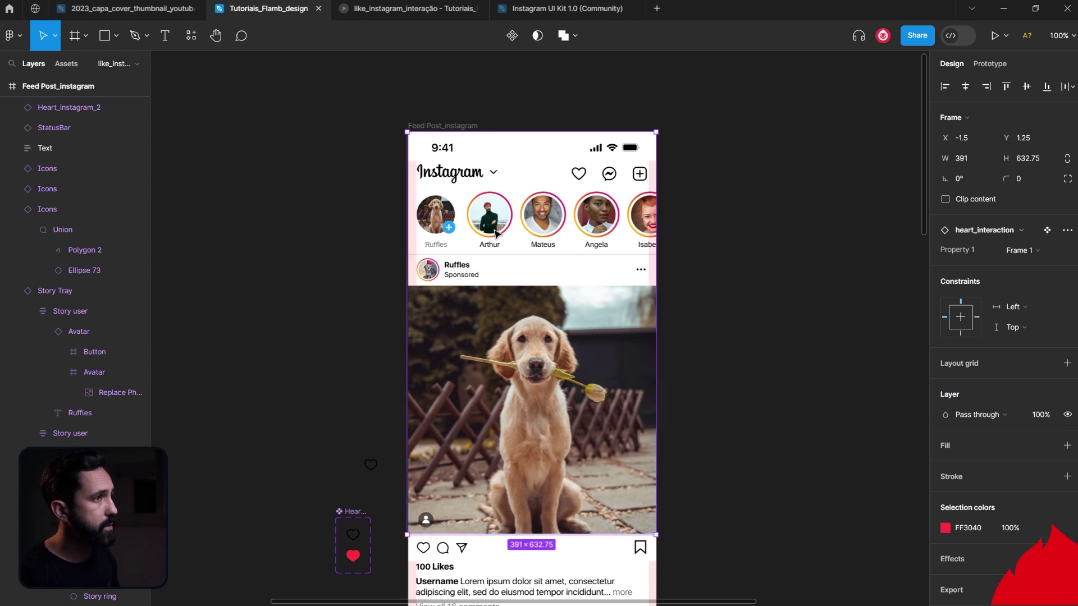
Preview the Feed Post_instagram prototype to check the heart animation and close the preview
click(444, 128)
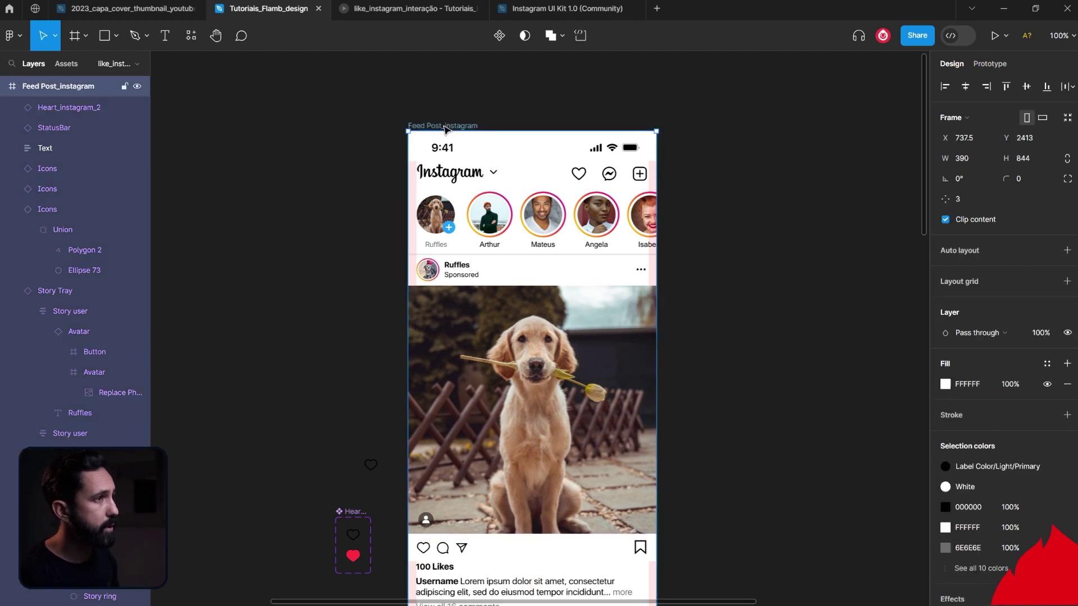
click(1003, 62)
key(shift+space)
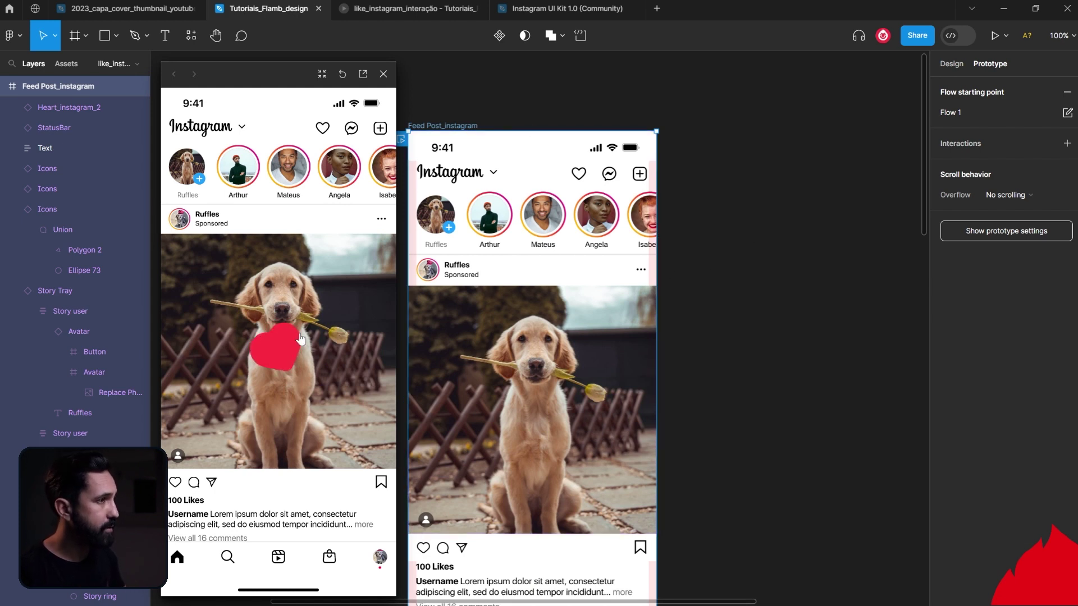
click(384, 74)
Change the trigger of the second variant's interaction to Frame 3 to After delay
key(shift+1)
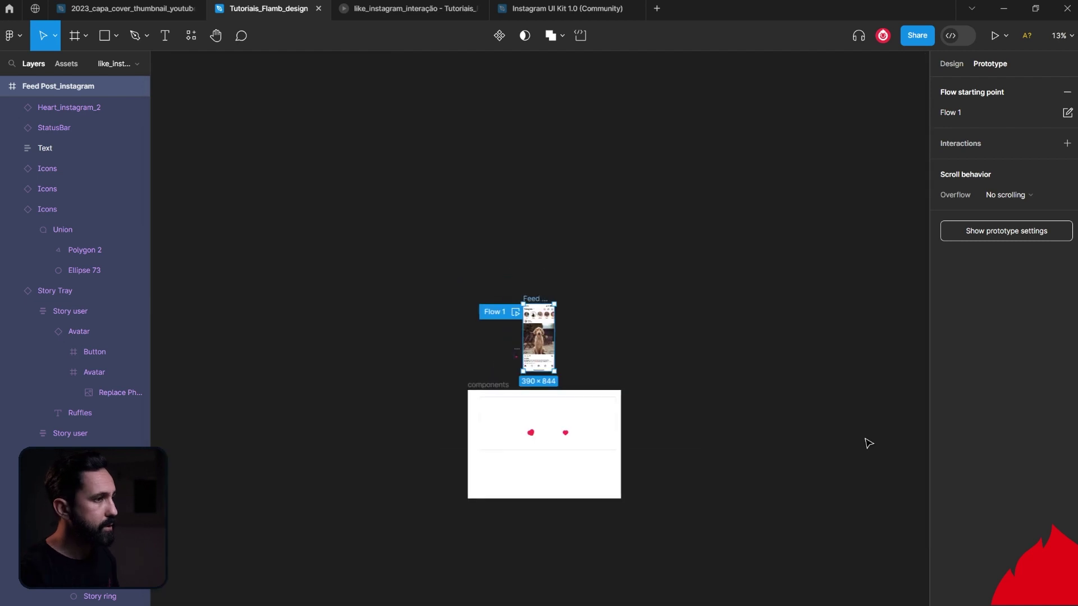
click(618, 484)
click(481, 412)
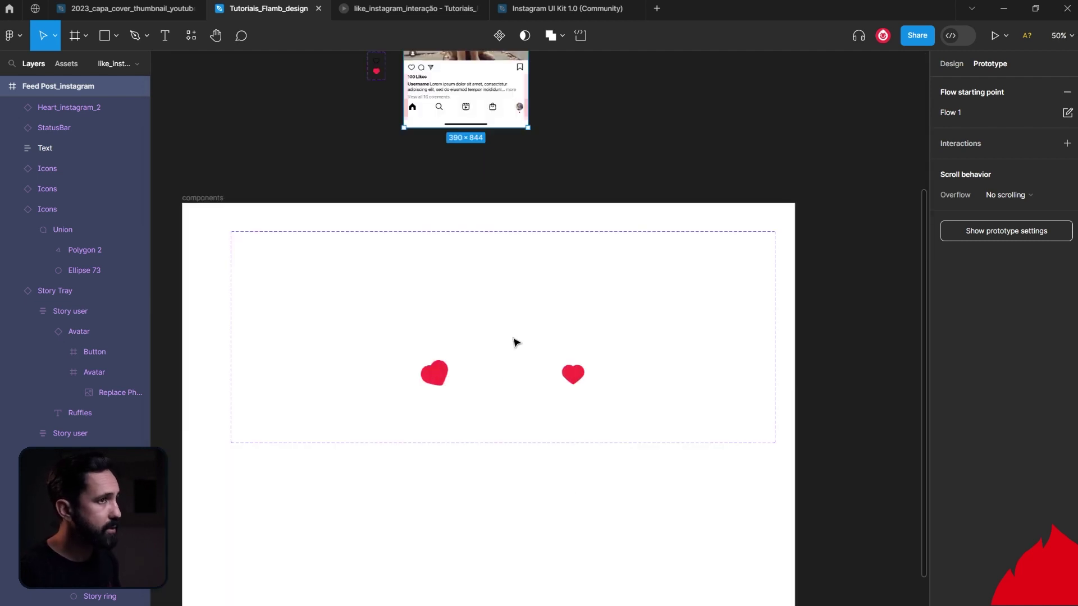
click(950, 64)
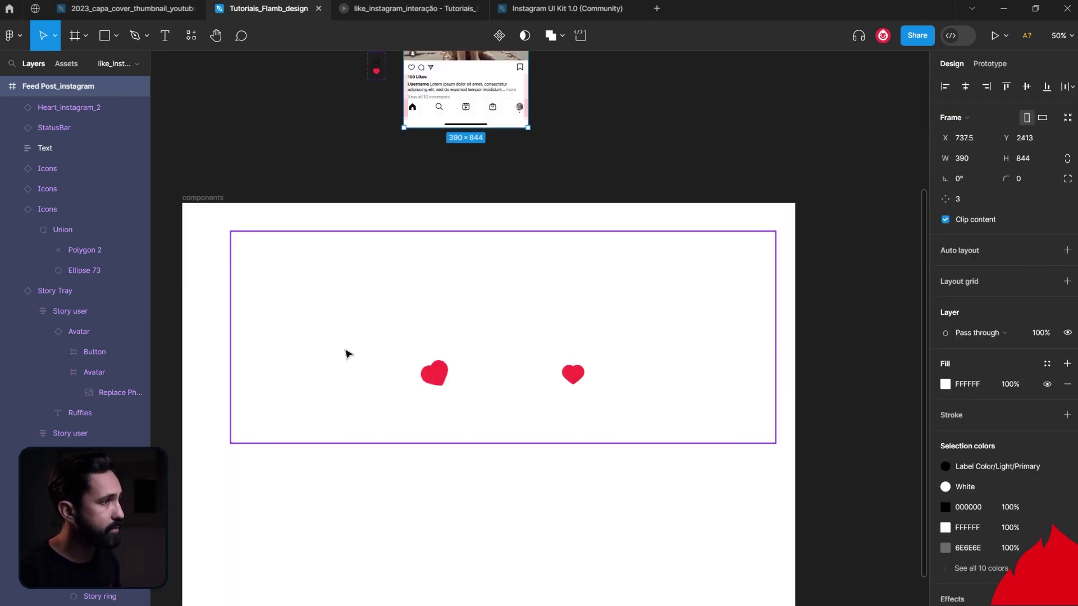
click(346, 354)
click(409, 357)
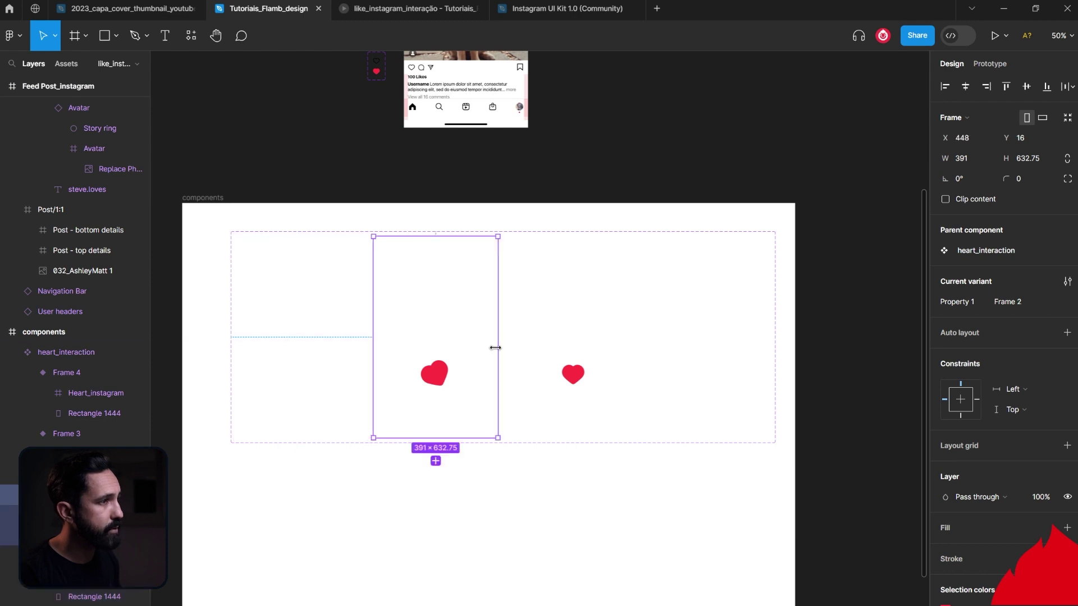
click(497, 318)
click(989, 63)
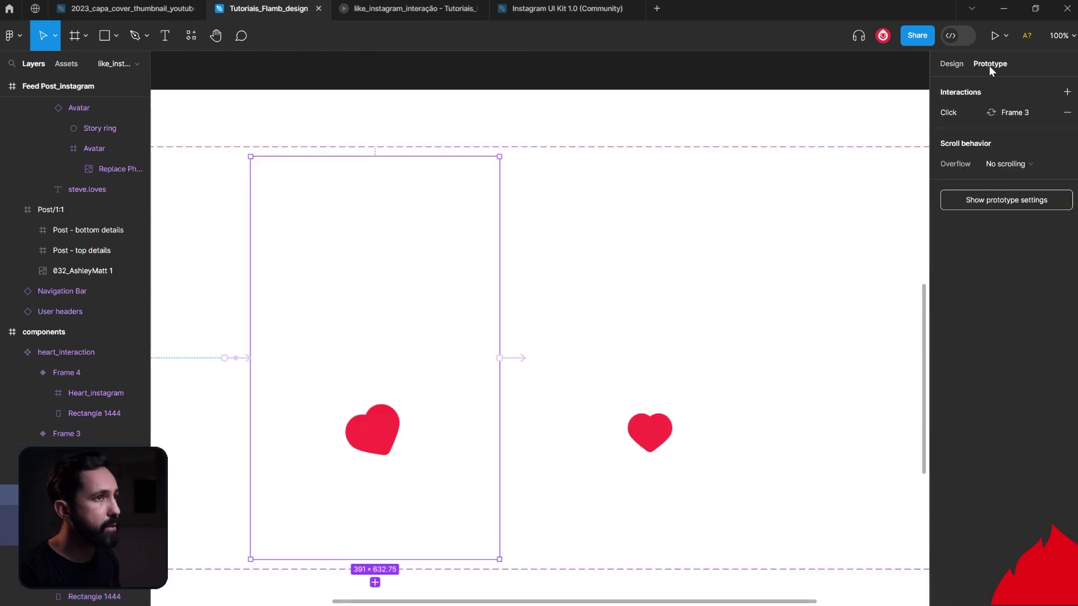
click(516, 356)
click(471, 391)
click(489, 551)
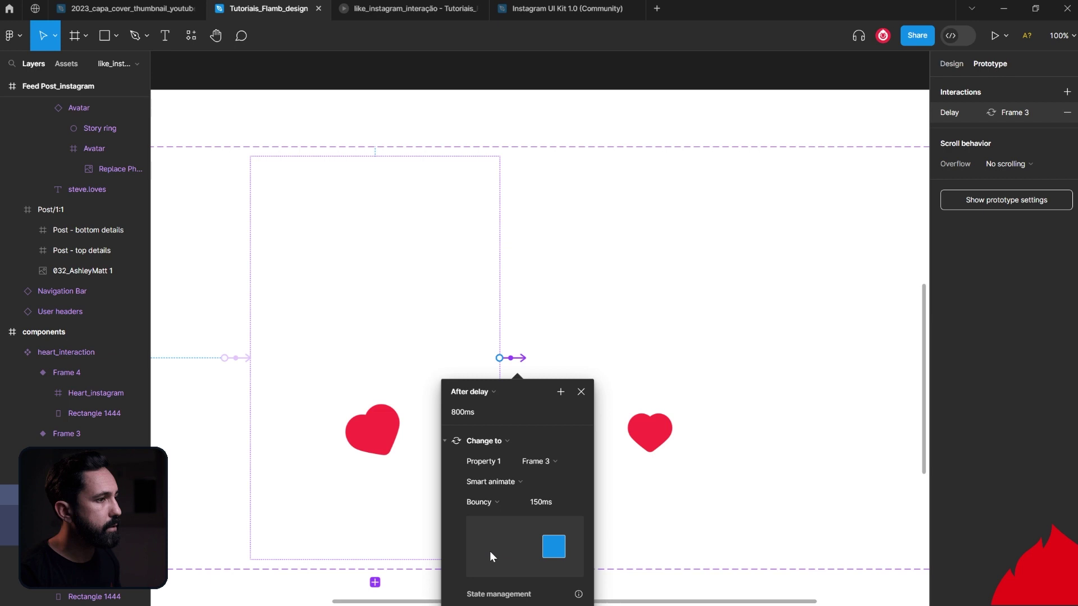
click(580, 393)
Set the delay of the second variant's interaction to 1 ms
click(512, 357)
text(1)
key(Return)
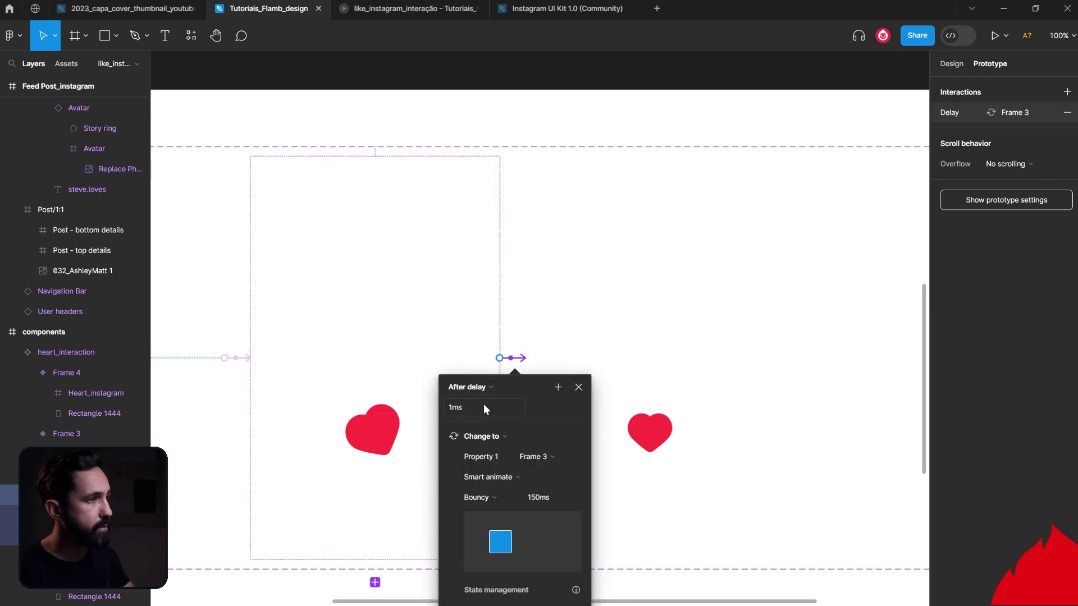
click(582, 388)
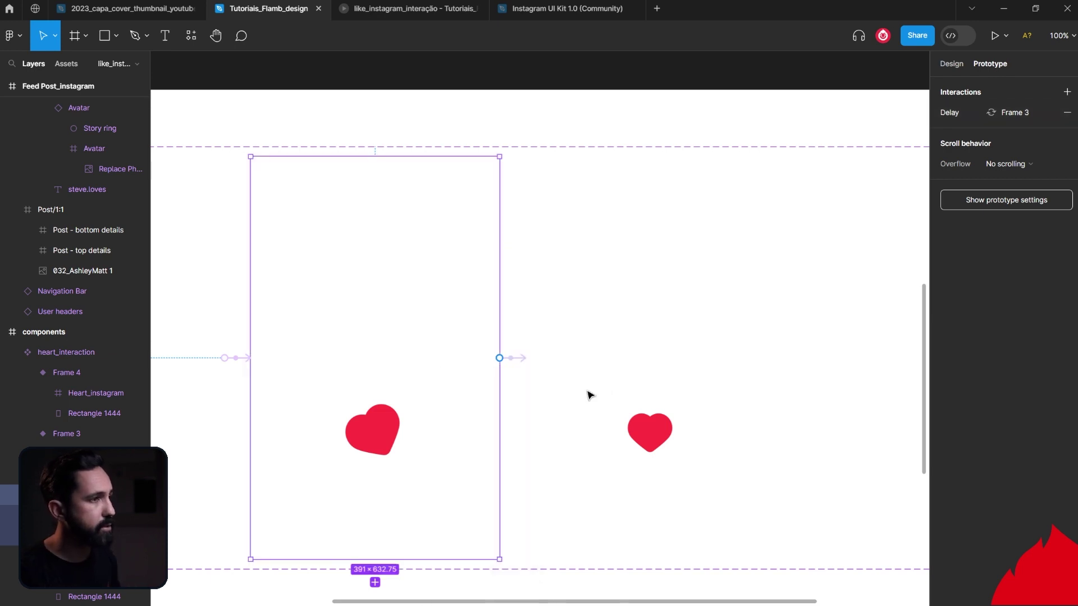
Change the trigger of the third variant's interaction to Frame 4 to After delay
click(762, 340)
click(786, 360)
click(754, 391)
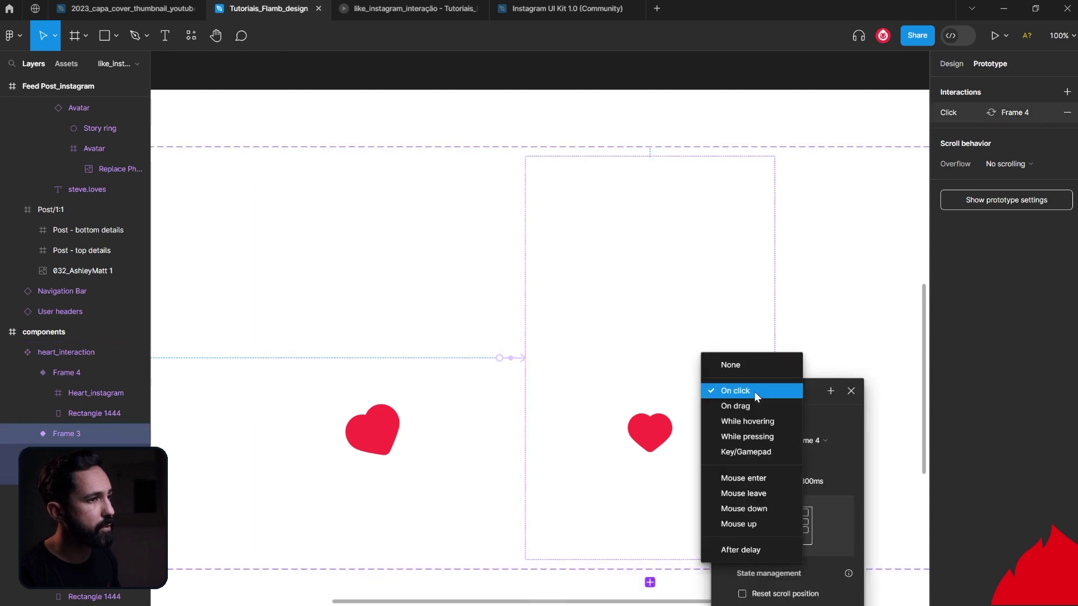
click(750, 552)
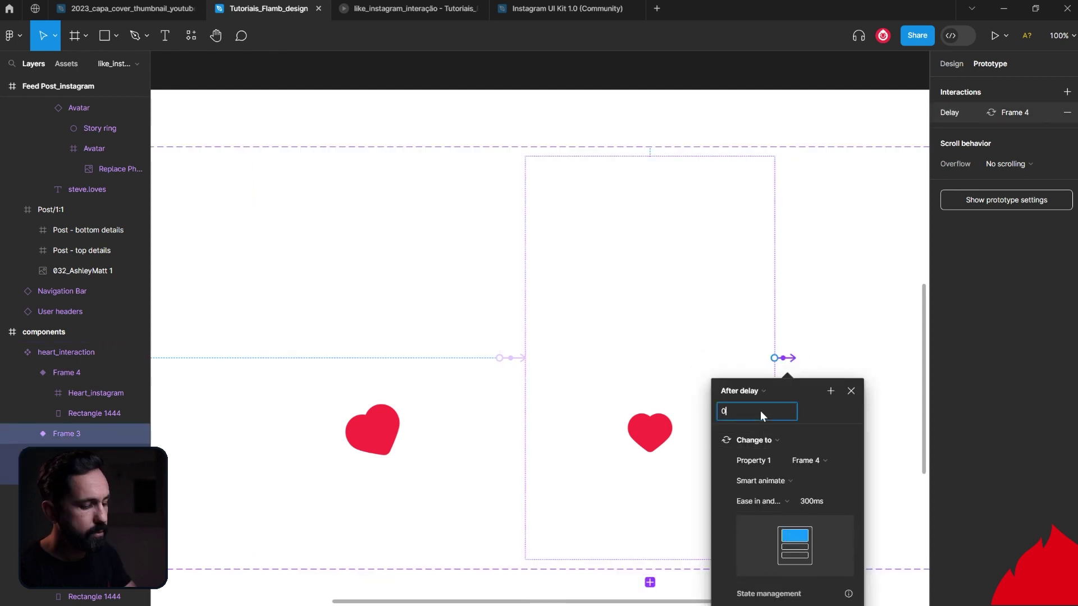
click(851, 392)
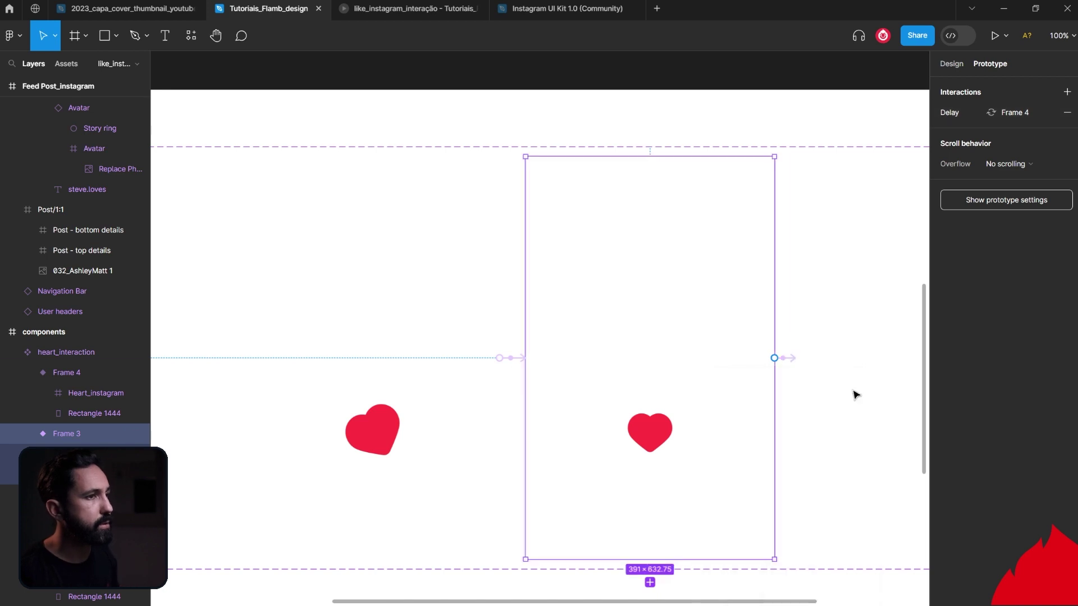
Preview the Feed Post_instagram prototype and trigger the heart animation on the dog photo
scroll(686, 182, down, 10)
click(686, 183)
key(shift+space)
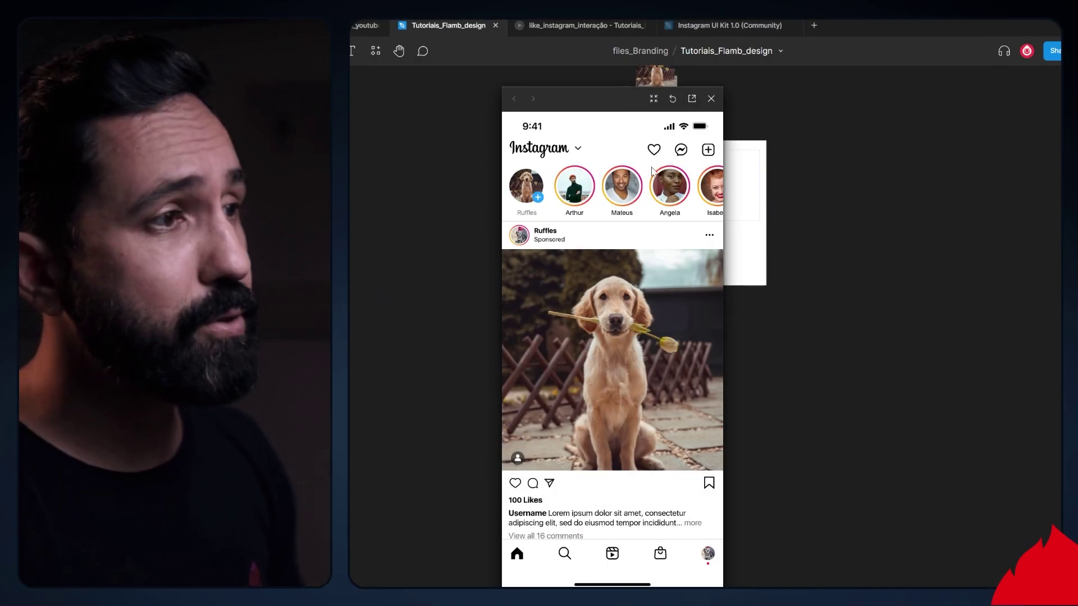
double_click(612, 321)
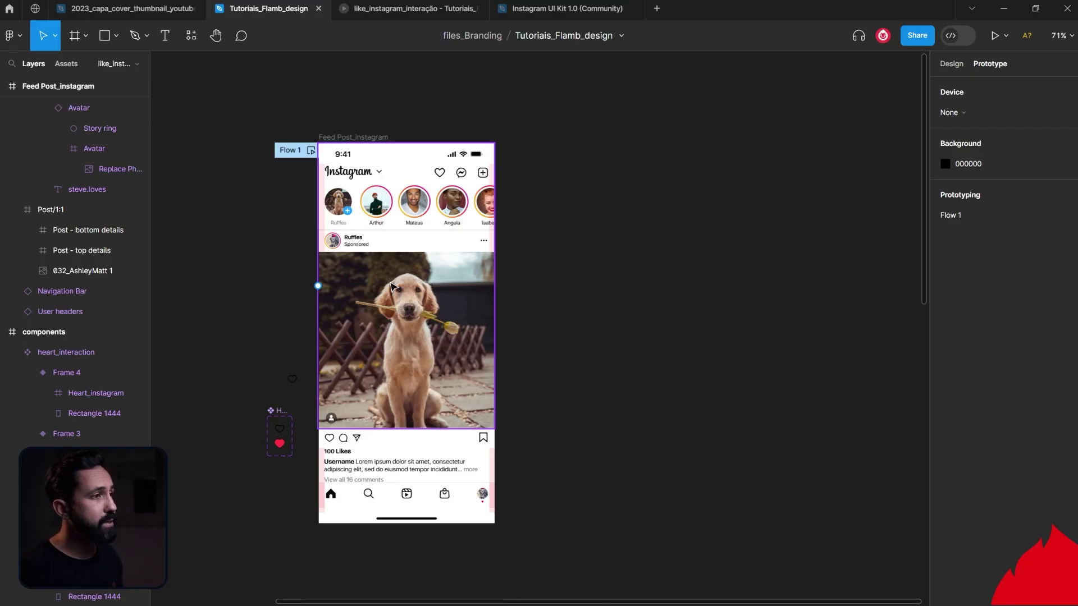
Move the heart_interaction instance out of the feed post onto the empty canvas beside it, level with the post's upper edge
click(391, 286)
drag(391, 286, 408, 289)
drag(465, 287, 669, 291)
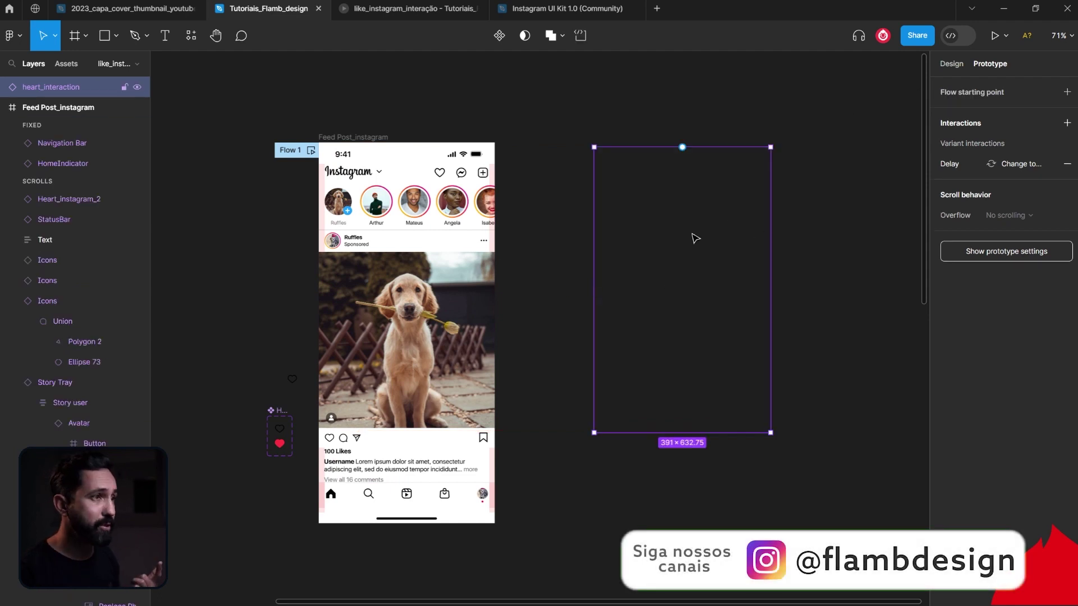
click(951, 64)
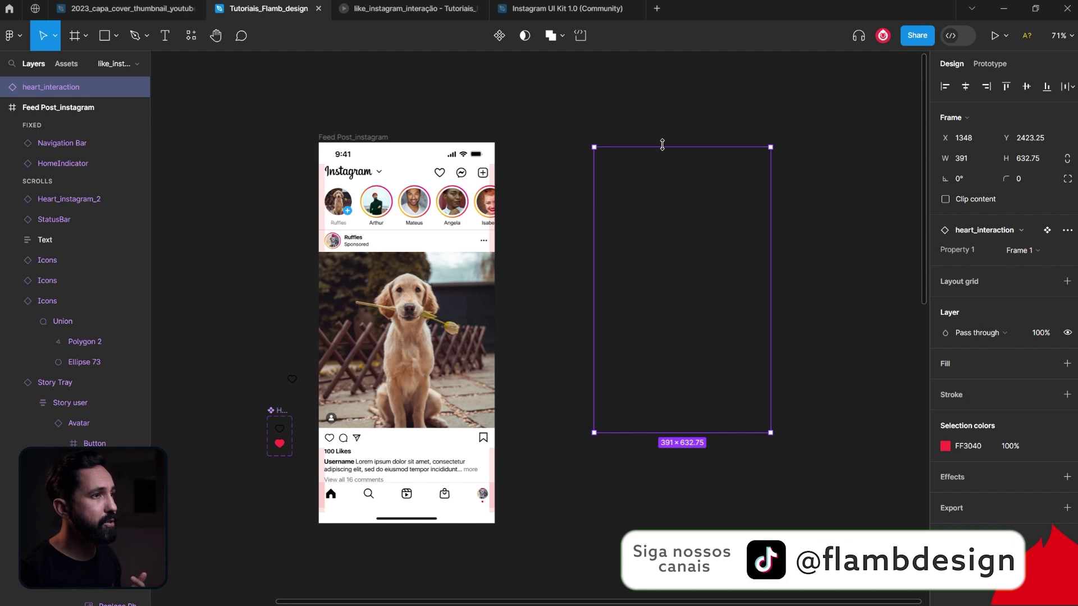
drag(625, 232, 612, 230)
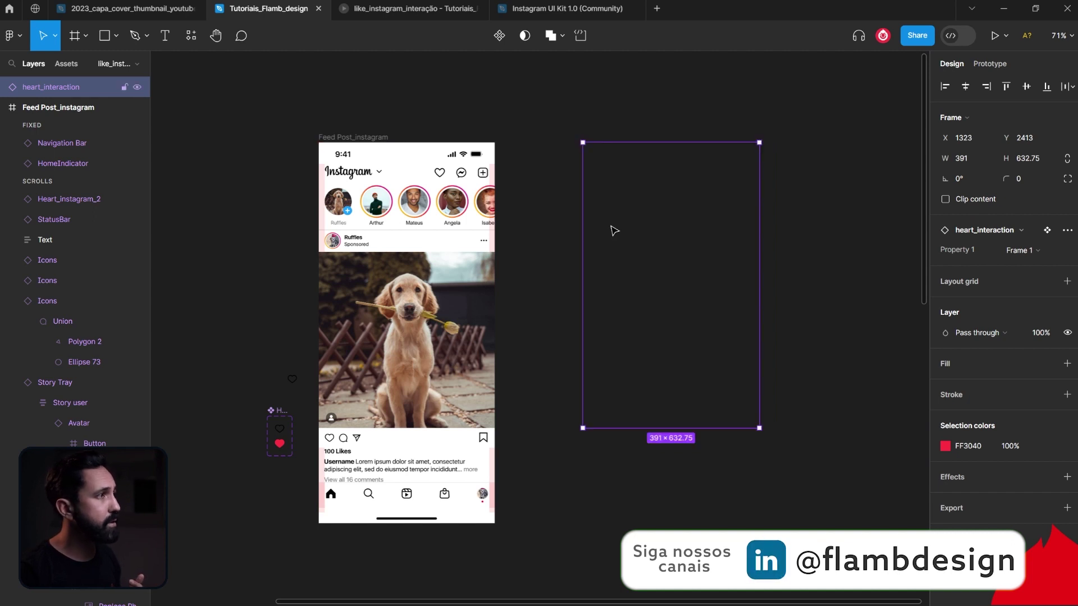
Wrap the heart_interaction instance in a new frame and name that frame banner
right_click(612, 230)
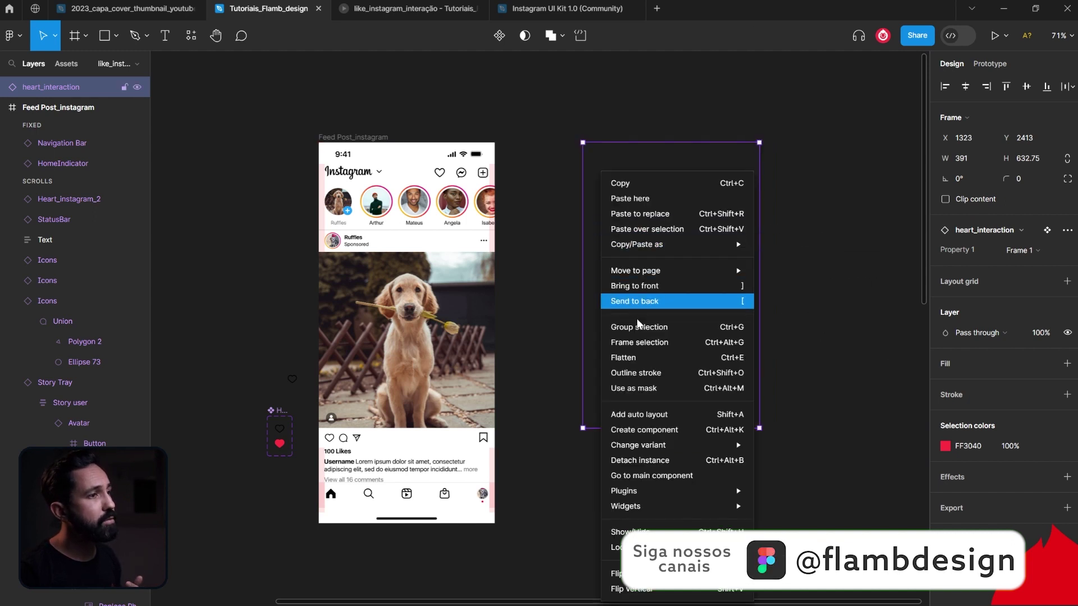
click(643, 348)
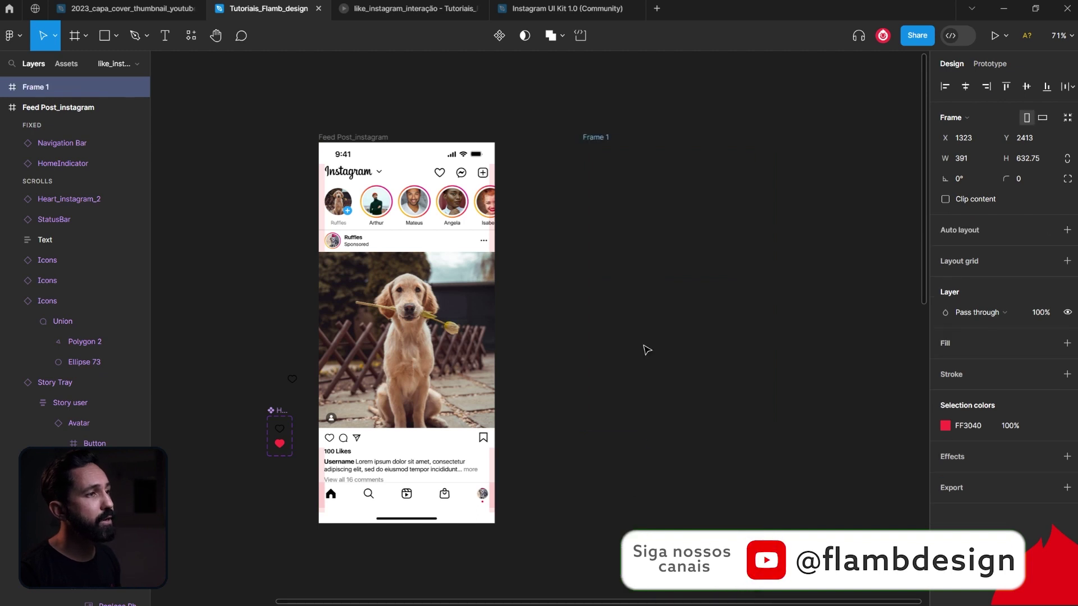
double_click(603, 137)
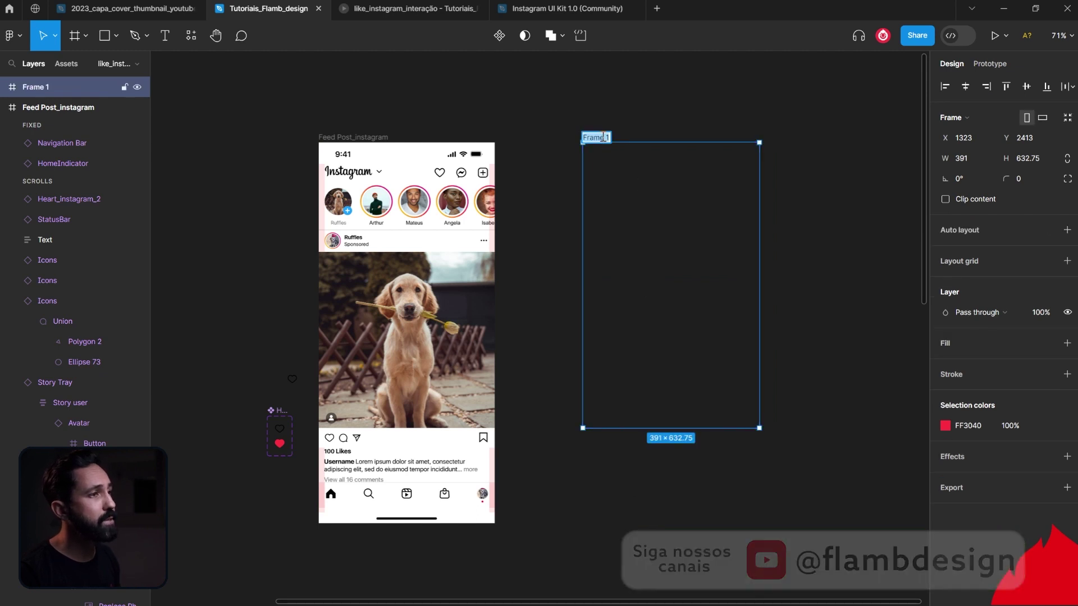
key(Escape)
key(Escape)
click(666, 158)
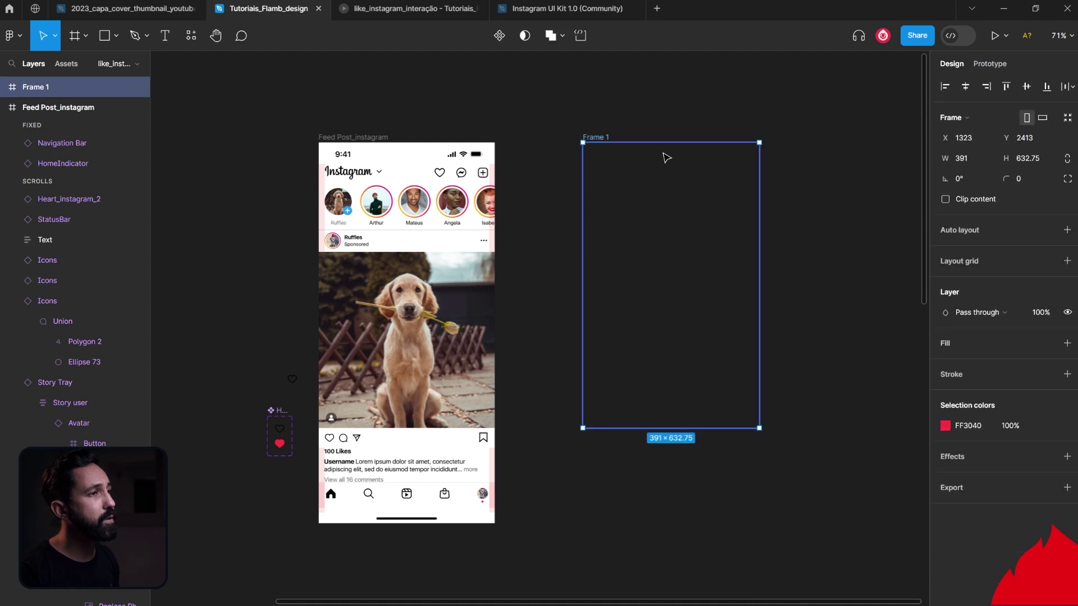
click(5, 89)
double_click(600, 137)
text(banner)
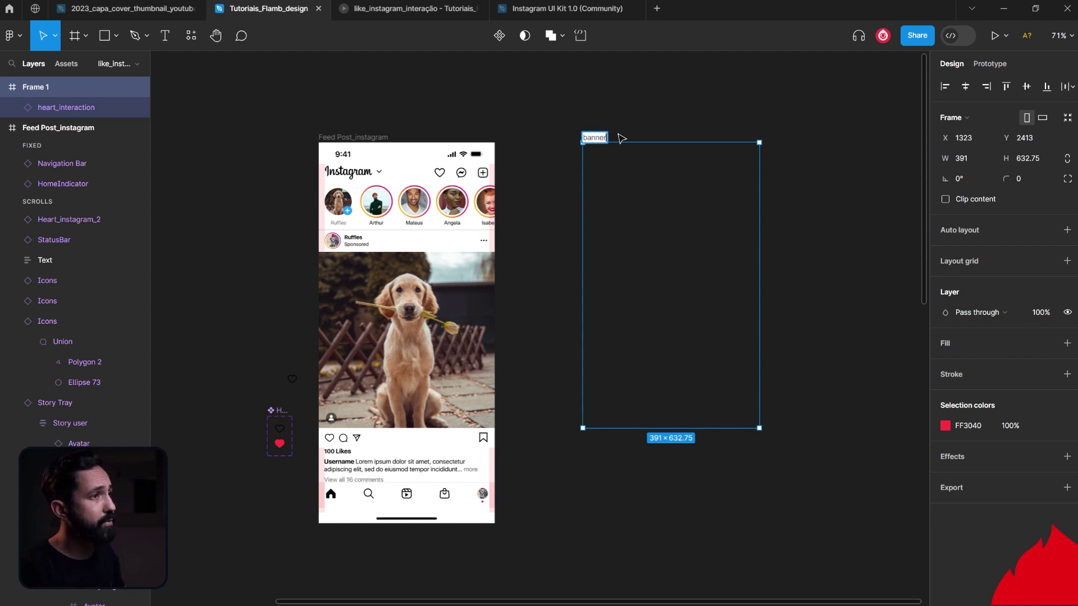
click(621, 138)
click(596, 137)
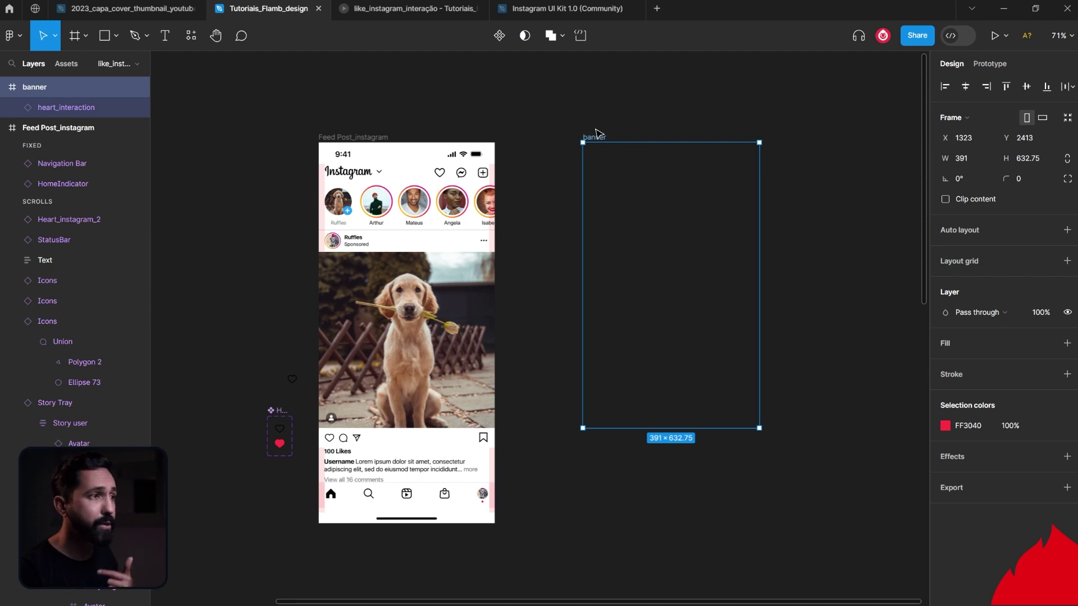
click(553, 155)
click(582, 379)
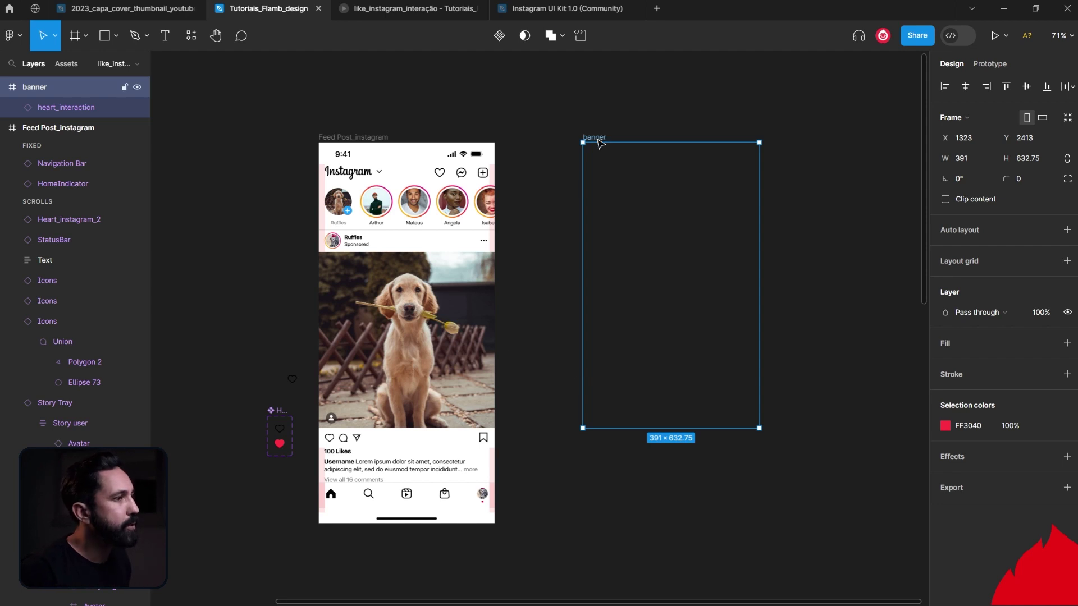
Switch Property 1 of the feed post's Heart_instagram_2 icon on and off to check its two states
key(Escape)
click(330, 439)
scroll(333, 443, up, 3)
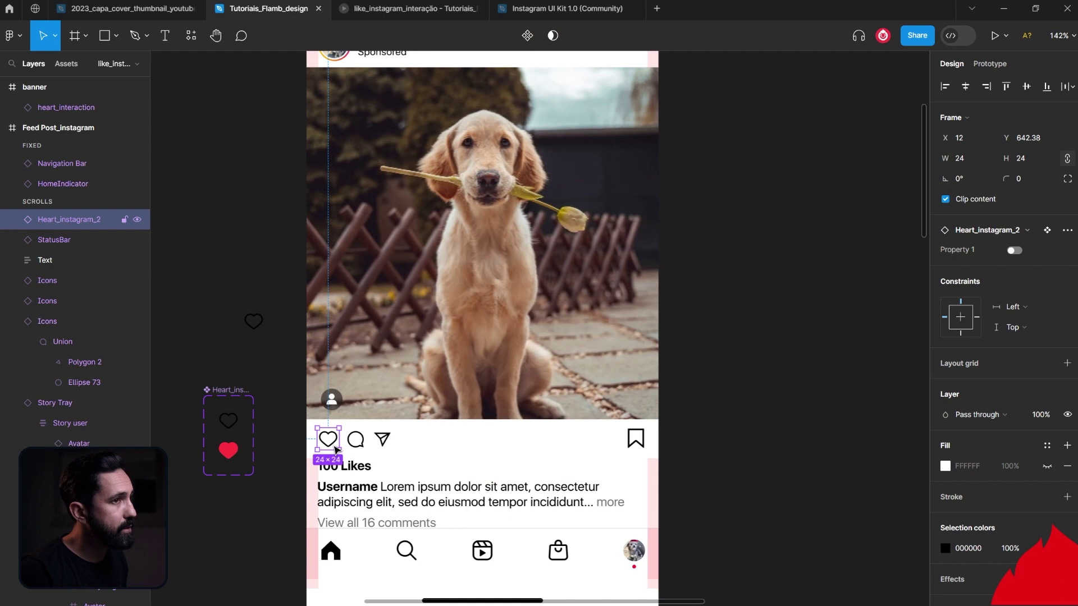
click(1014, 251)
click(1014, 251)
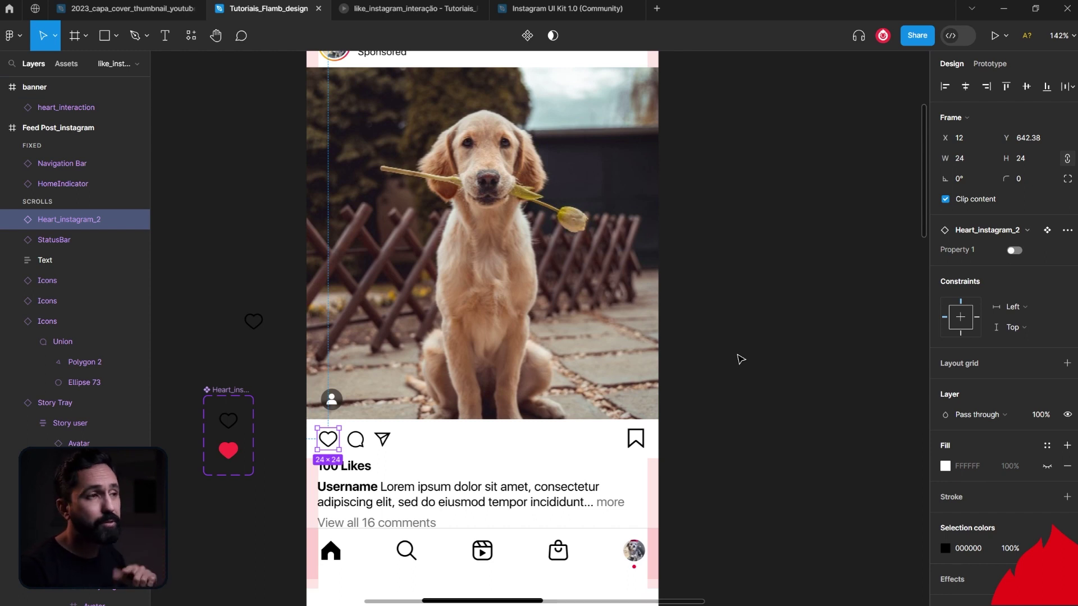
Delete the existing Heart_button variable from the like_instagram collection in the local variables
click(741, 360)
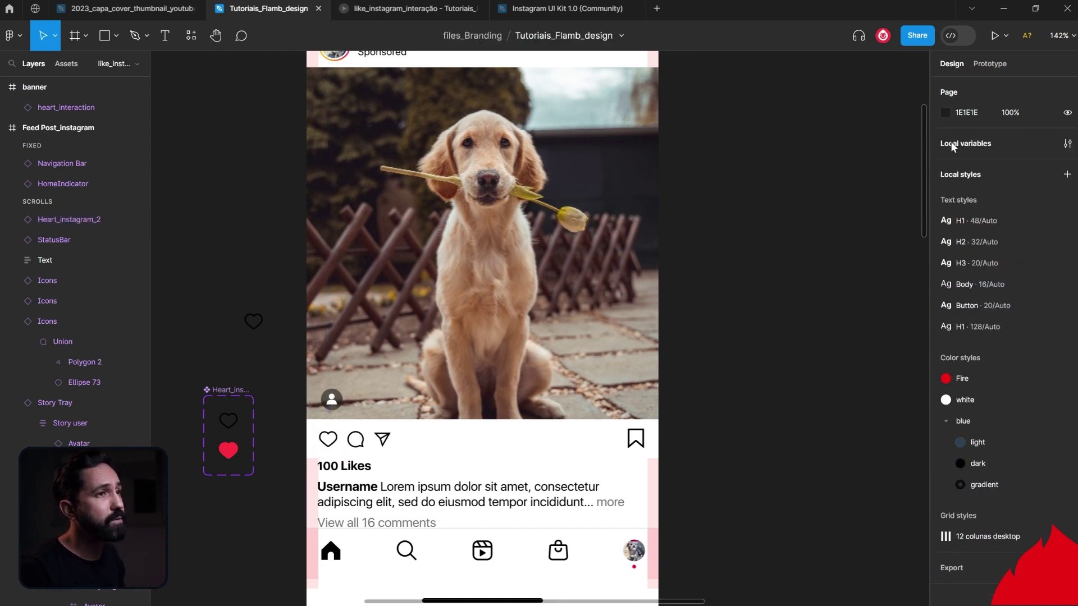
click(1065, 144)
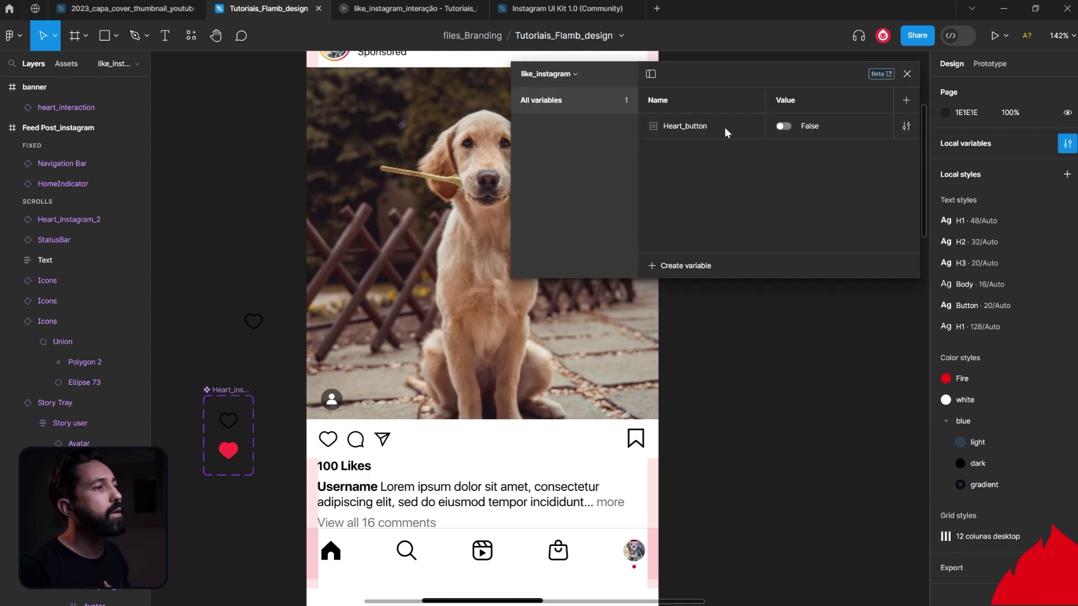
click(695, 135)
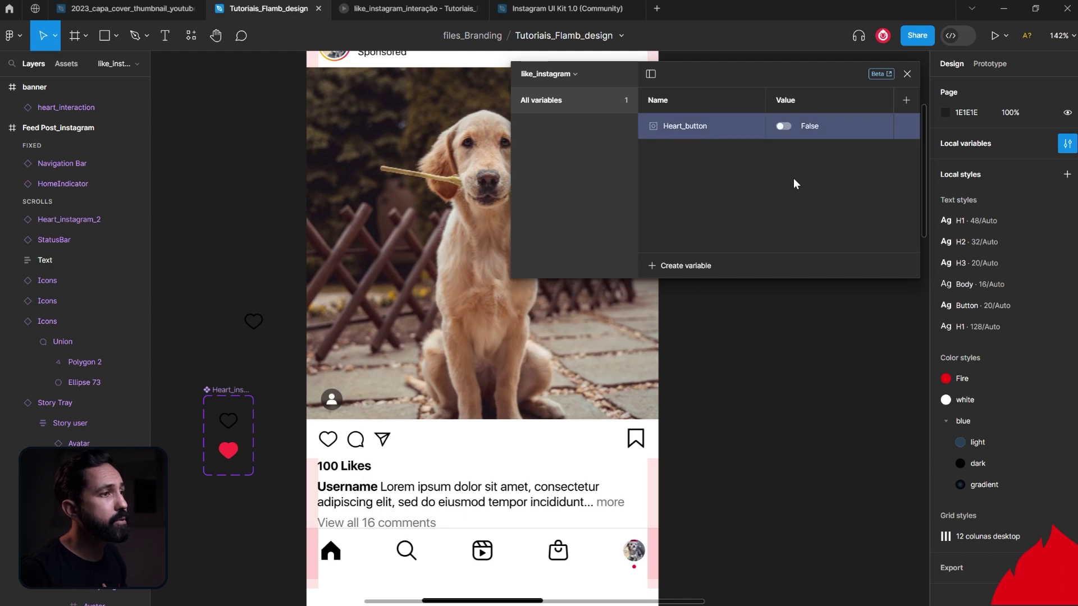
right_click(867, 129)
click(886, 187)
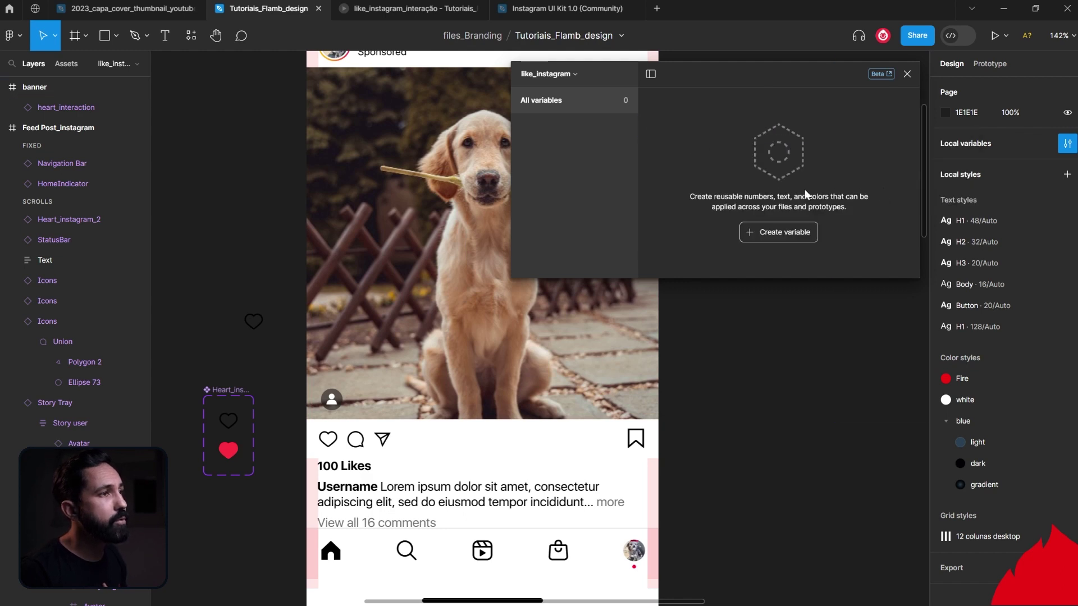
Create a Boolean variable named heart_button in the like_instagram collection
click(770, 232)
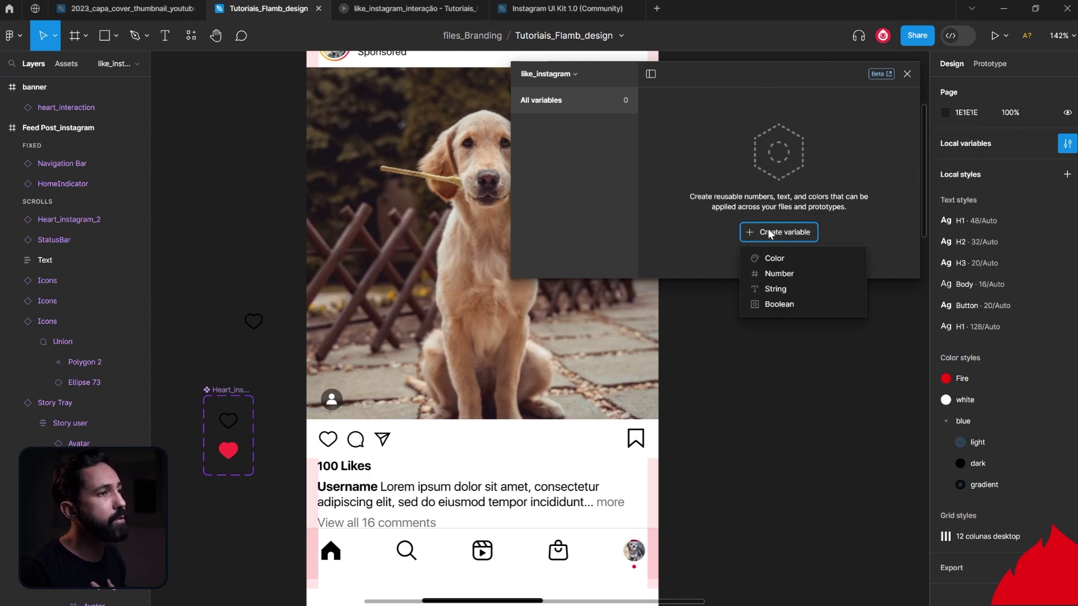
click(770, 304)
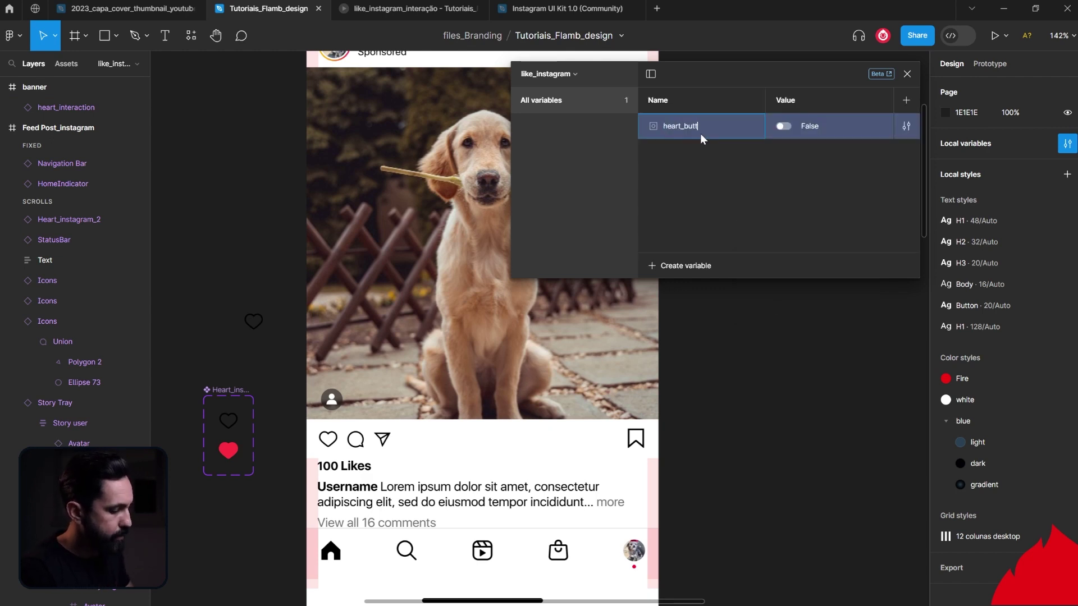
click(716, 188)
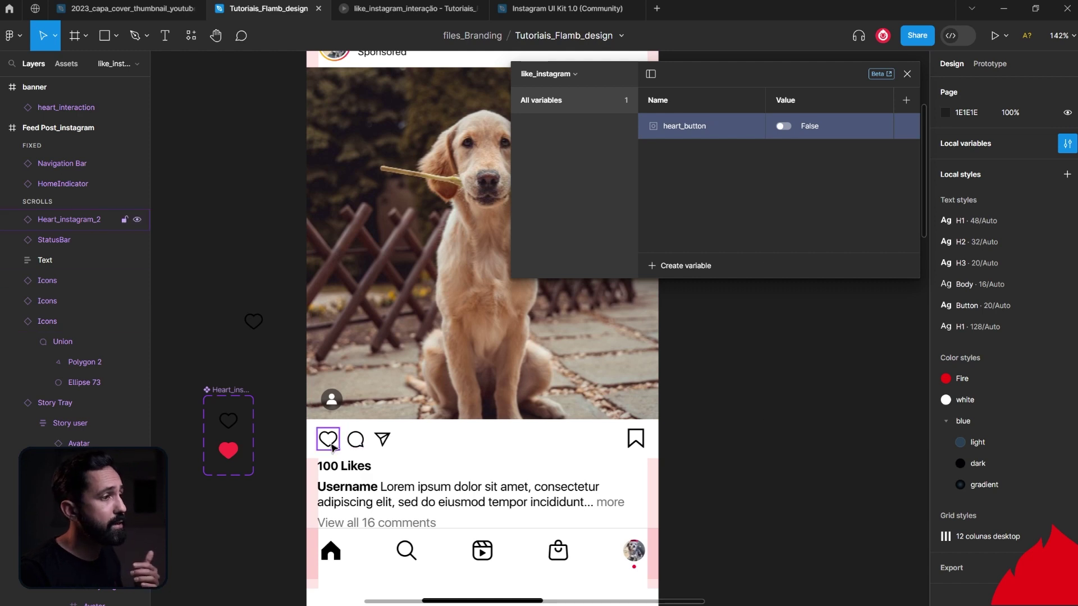
Bind Property 1 of the feed post's Heart_instagram_2 icon to the heart_button variable
click(330, 444)
mouse_move(1067, 251)
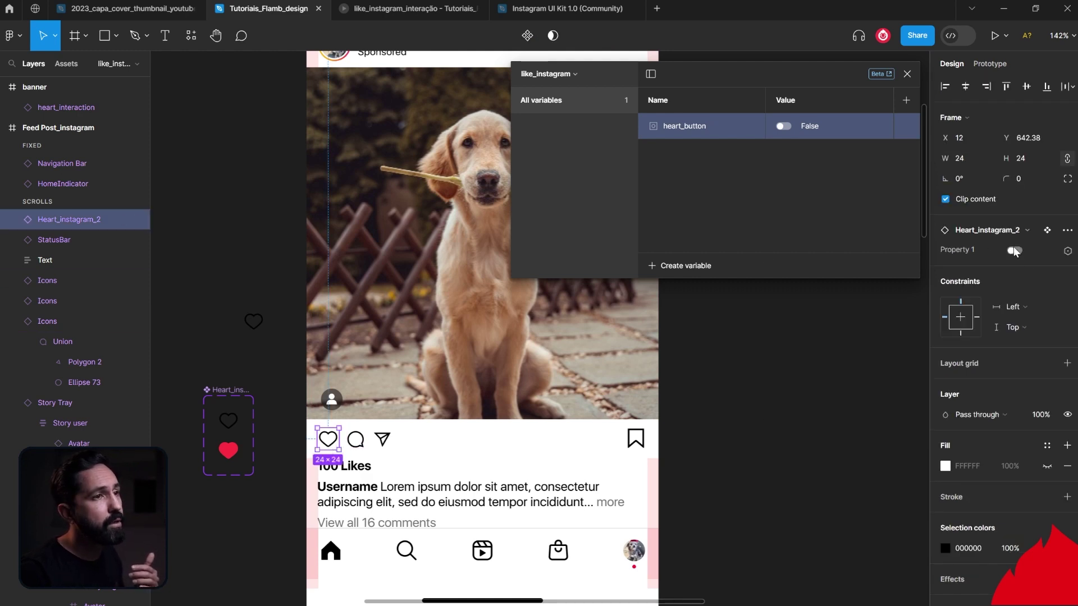
click(1067, 252)
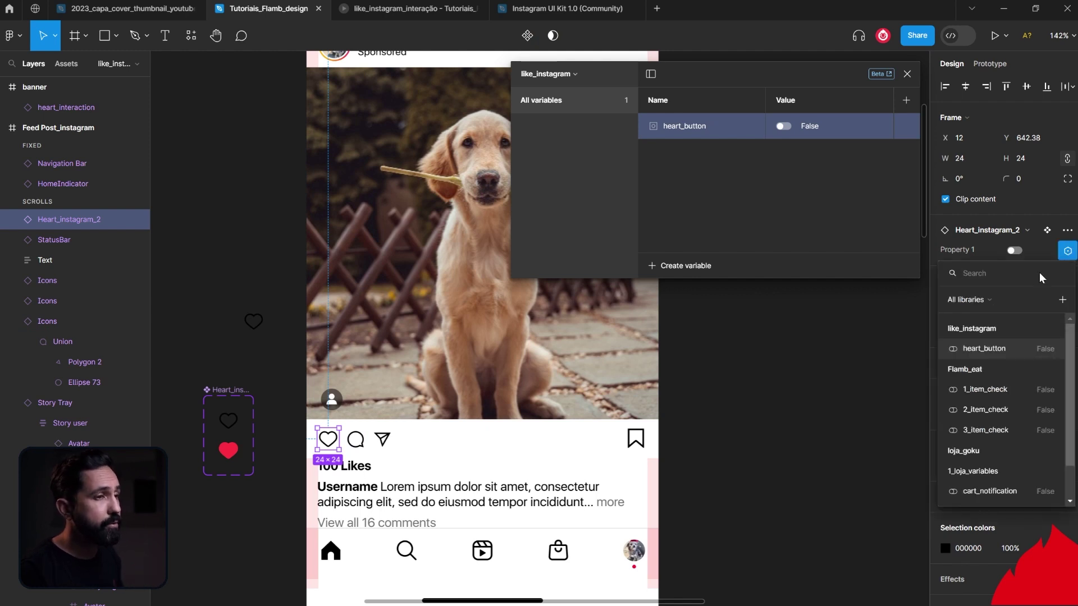
text(hear)
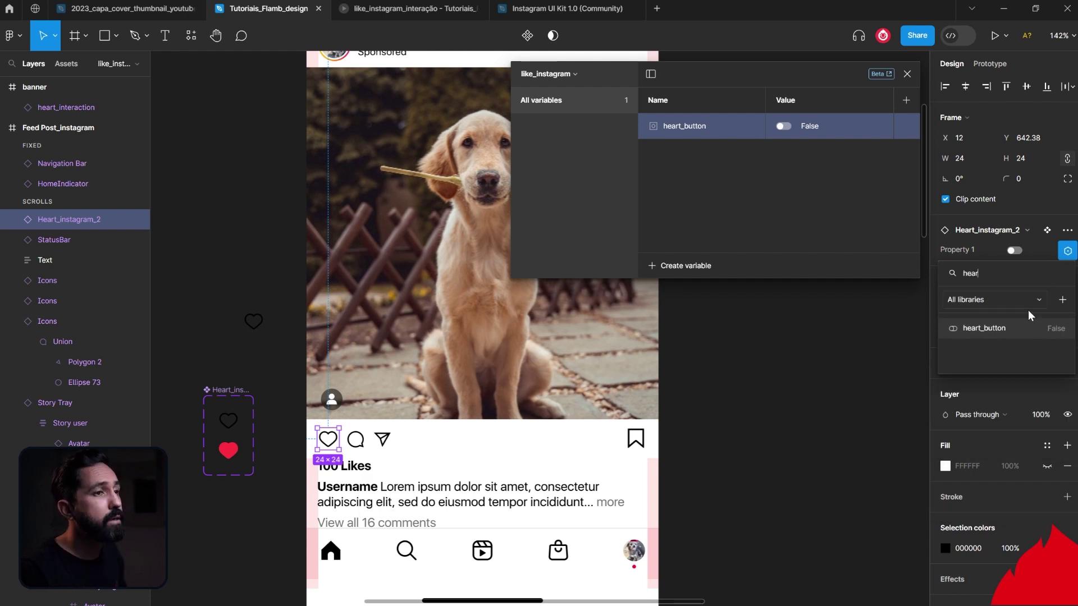
click(1019, 327)
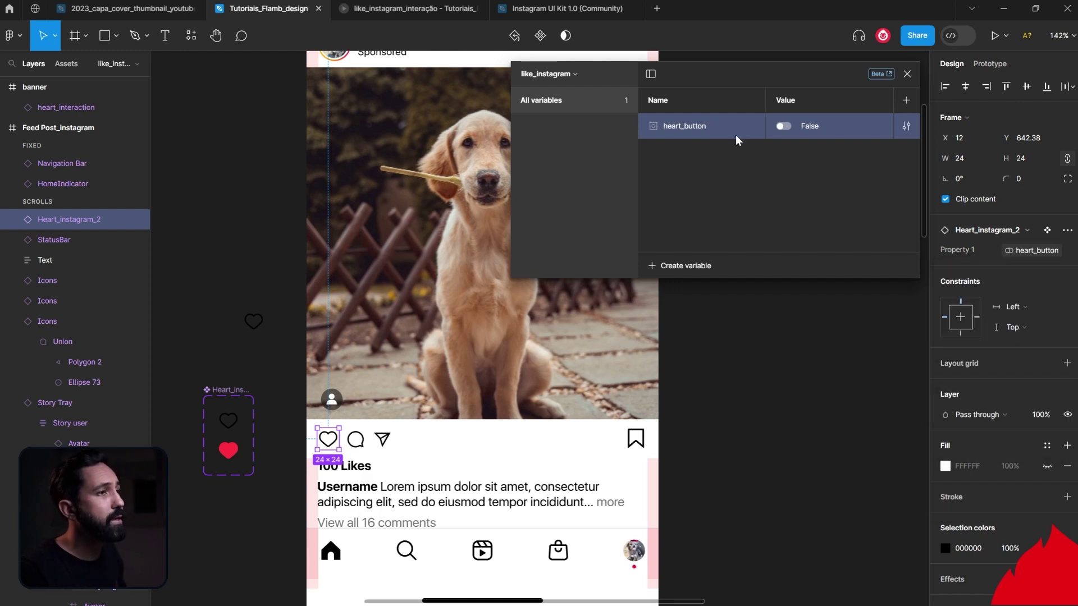
Test the binding by switching the heart_button variable between True and False, ending on False
click(782, 127)
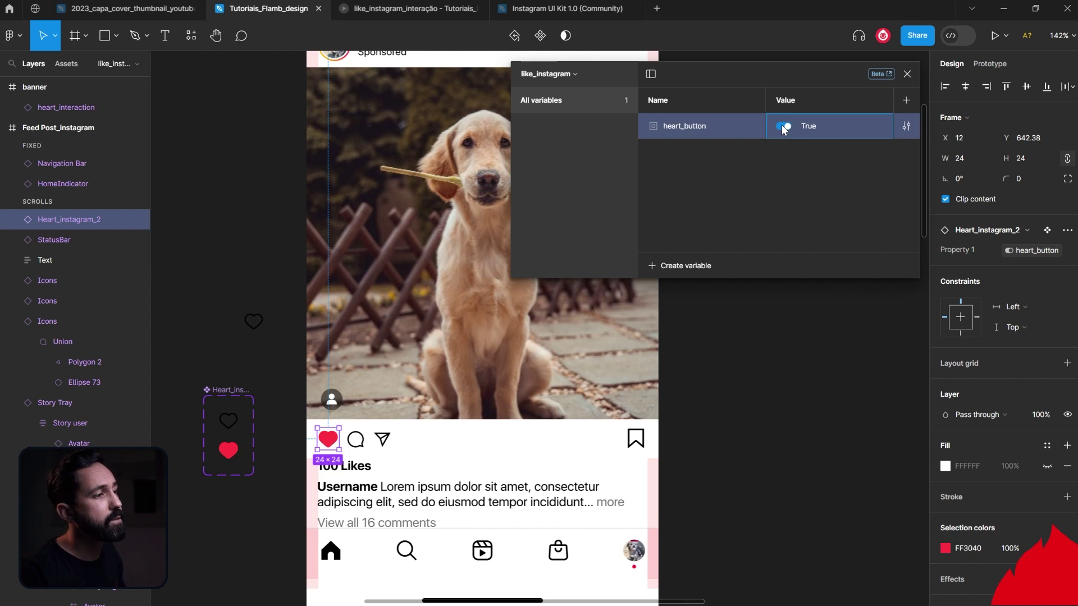
click(783, 127)
click(783, 127)
click(783, 127)
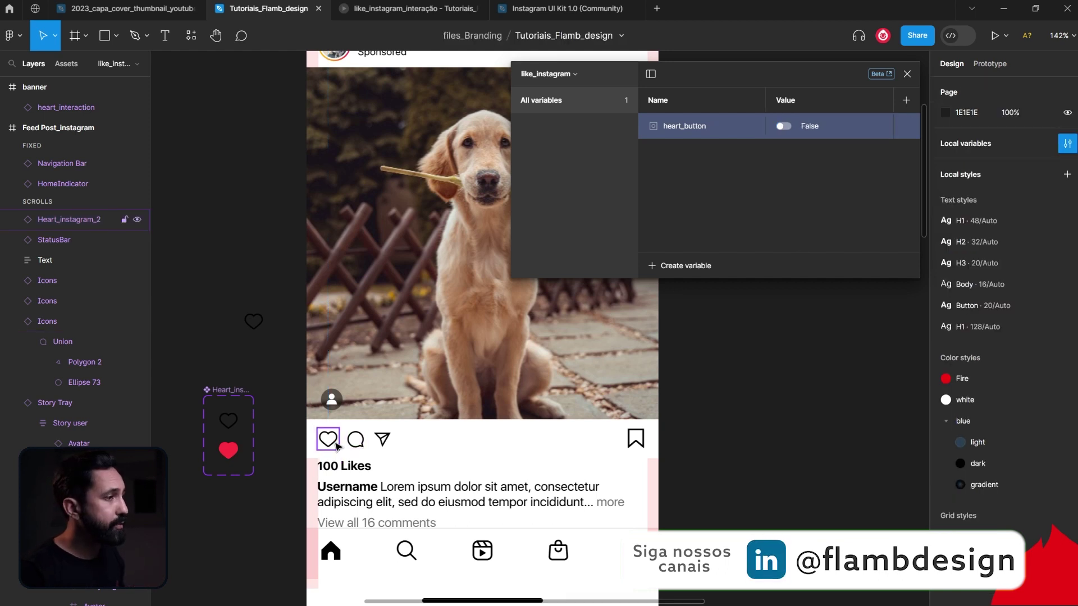
Close the local variables and add an On click interaction to the feed post's Heart_instagram_2 icon
click(335, 444)
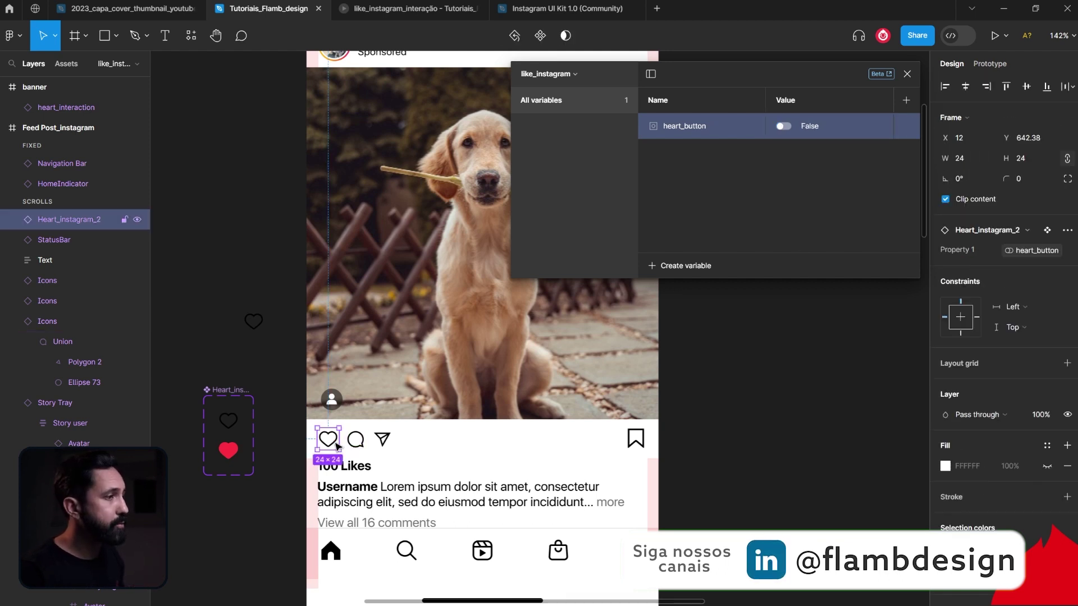
scroll(336, 443, up, 5)
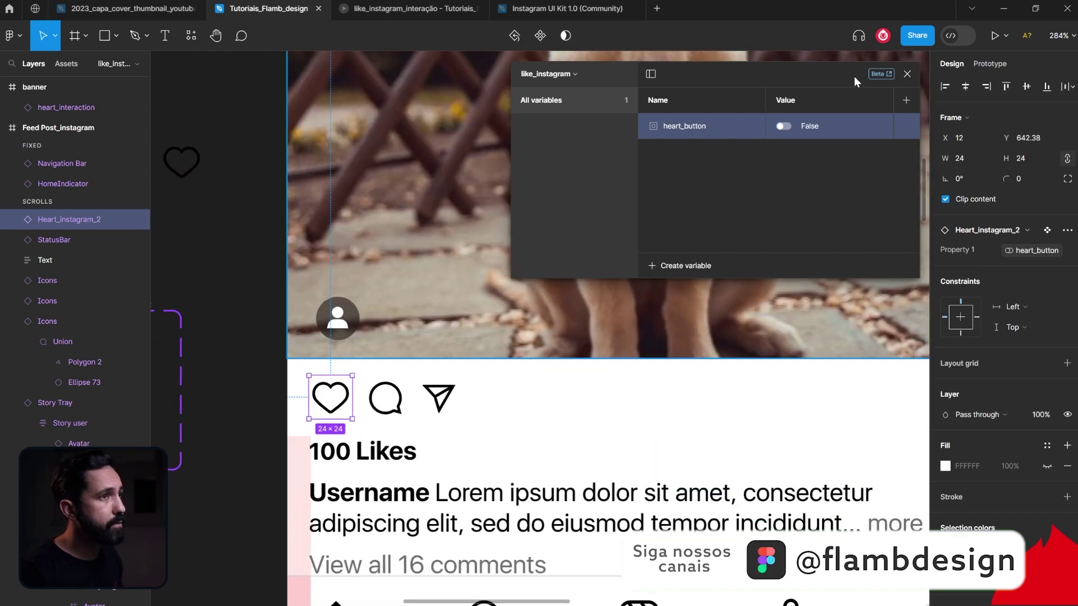
click(906, 74)
scroll(452, 356, down, 5)
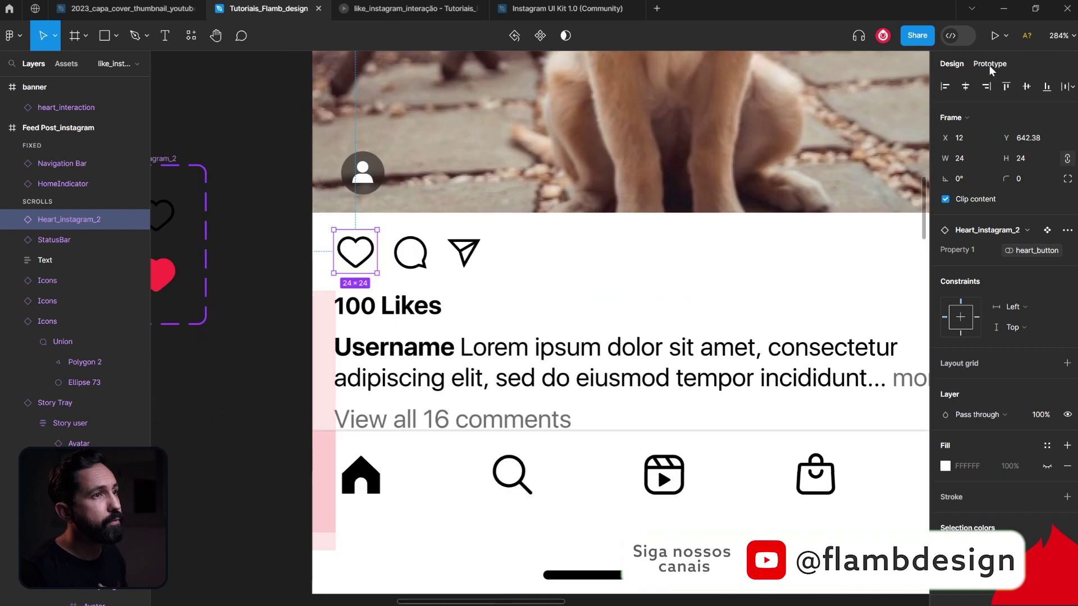
click(989, 64)
click(385, 251)
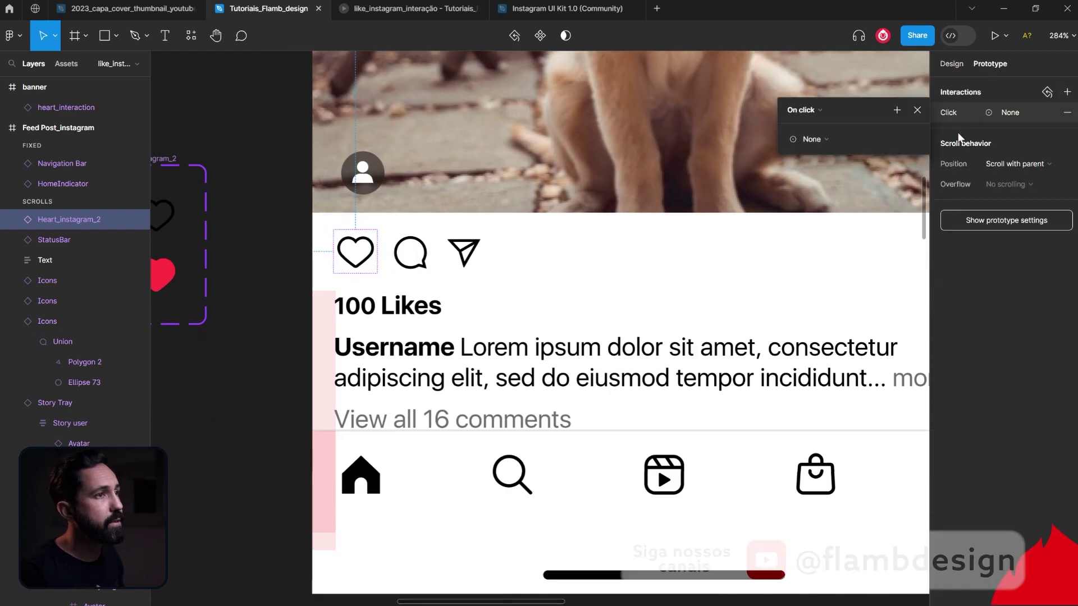
Make the heart icon's On click interaction set the heart_button variable to true
click(813, 147)
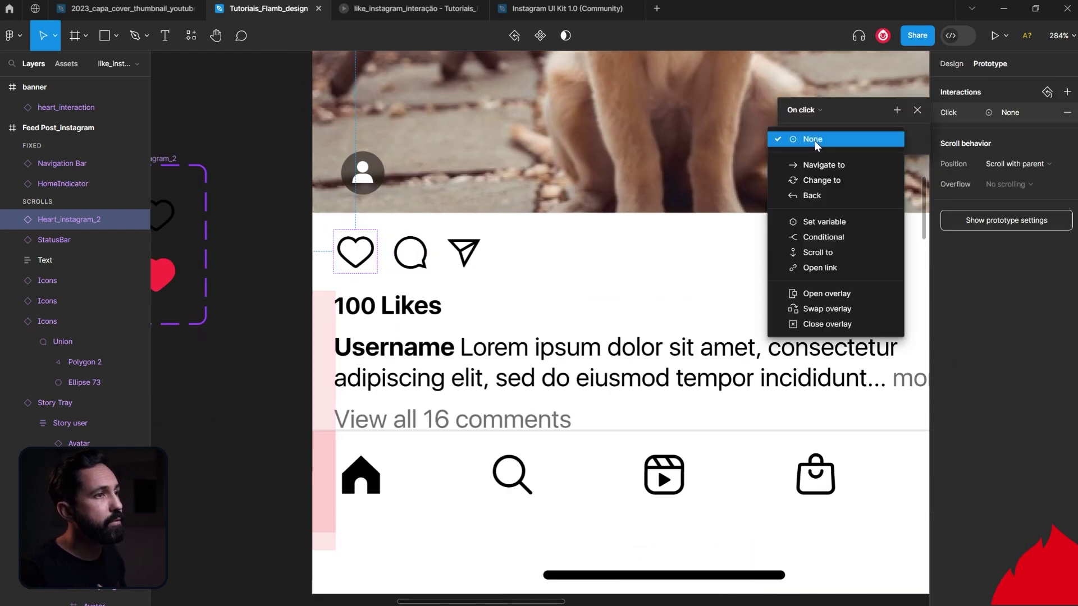
click(820, 222)
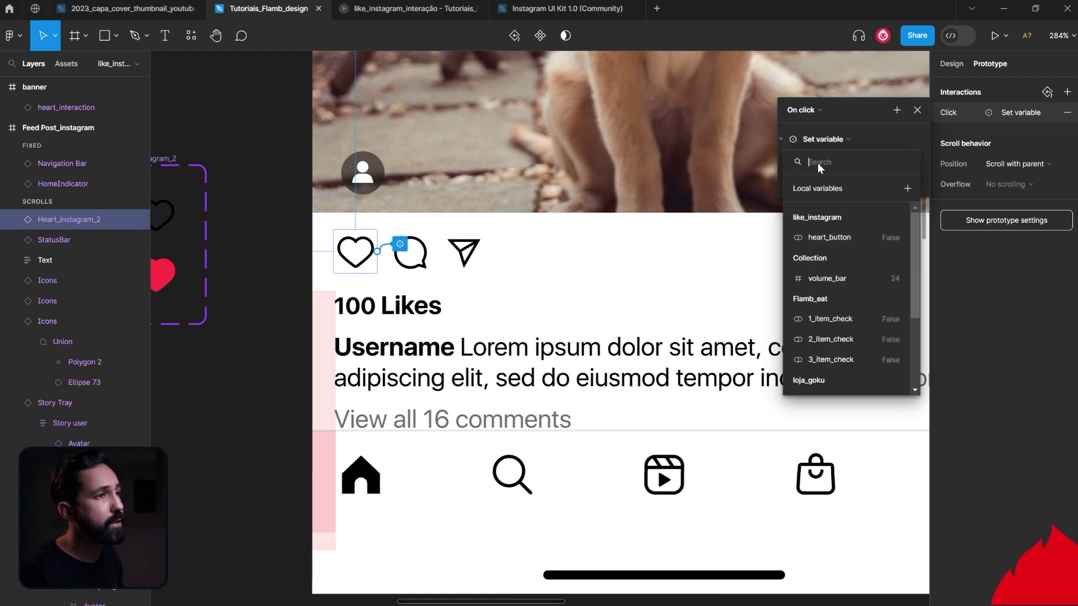
click(823, 238)
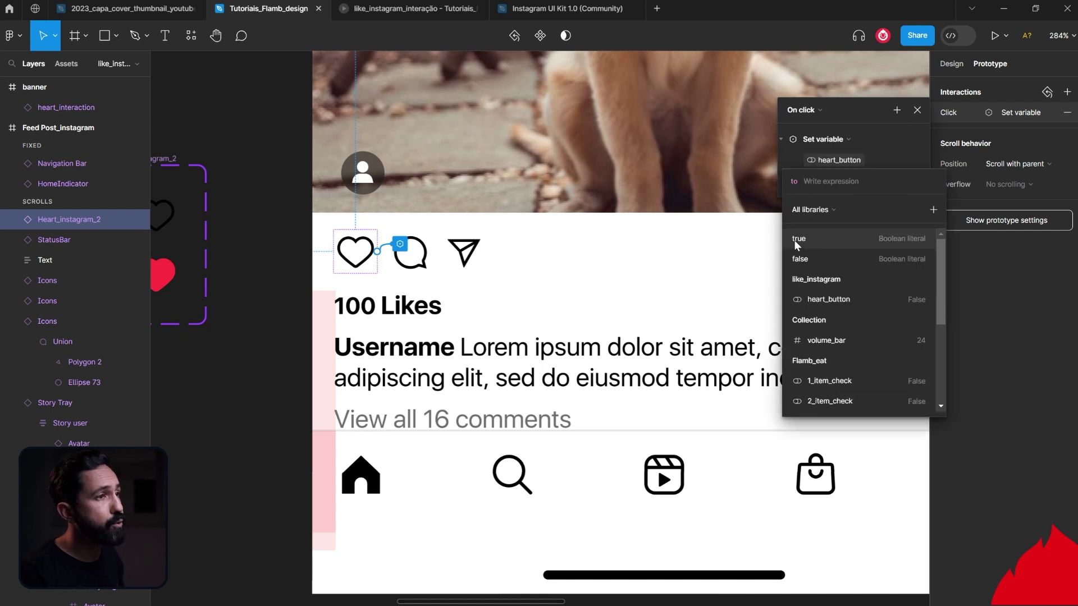
click(797, 239)
key(Return)
key(BackSpace)
click(897, 159)
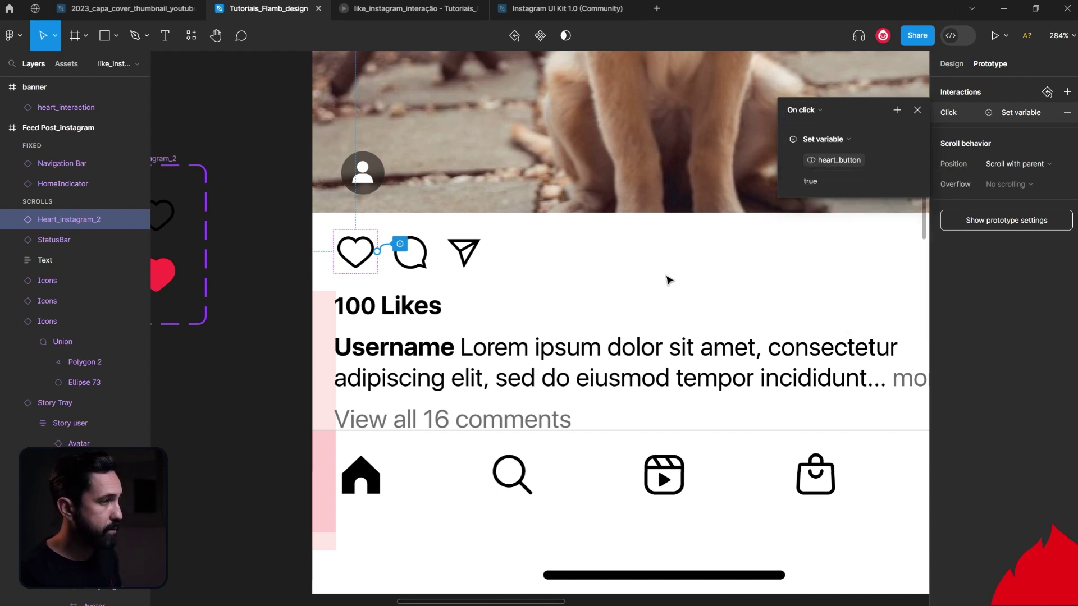
Open the prototype's inline preview and close it again
key(shift+space)
click(547, 86)
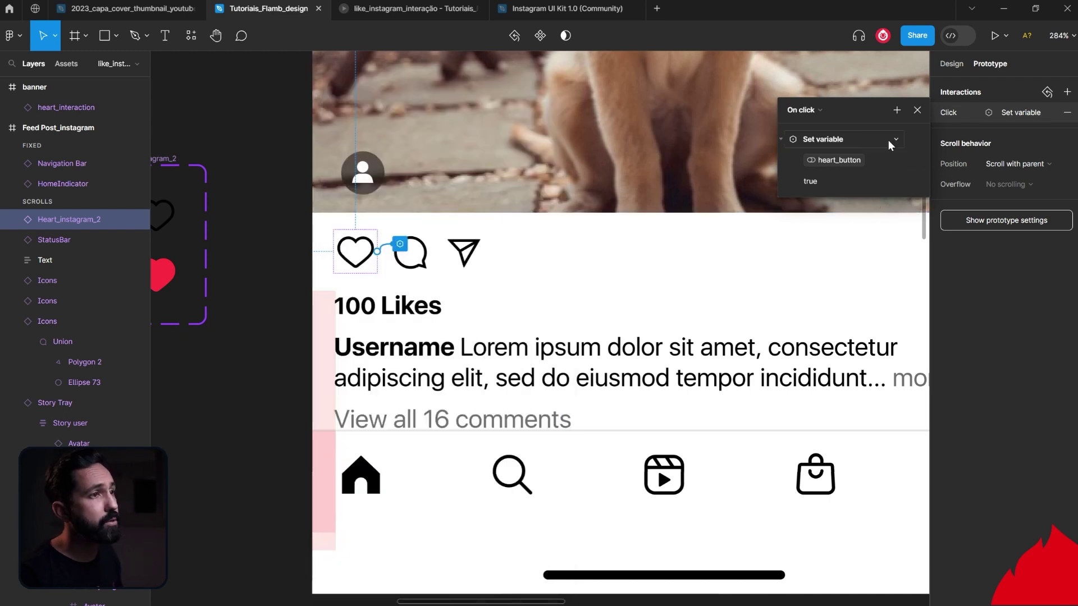
Add an Open overlay action to the heart icon's On click interaction, targeting the banner frame with Instant animation
click(897, 110)
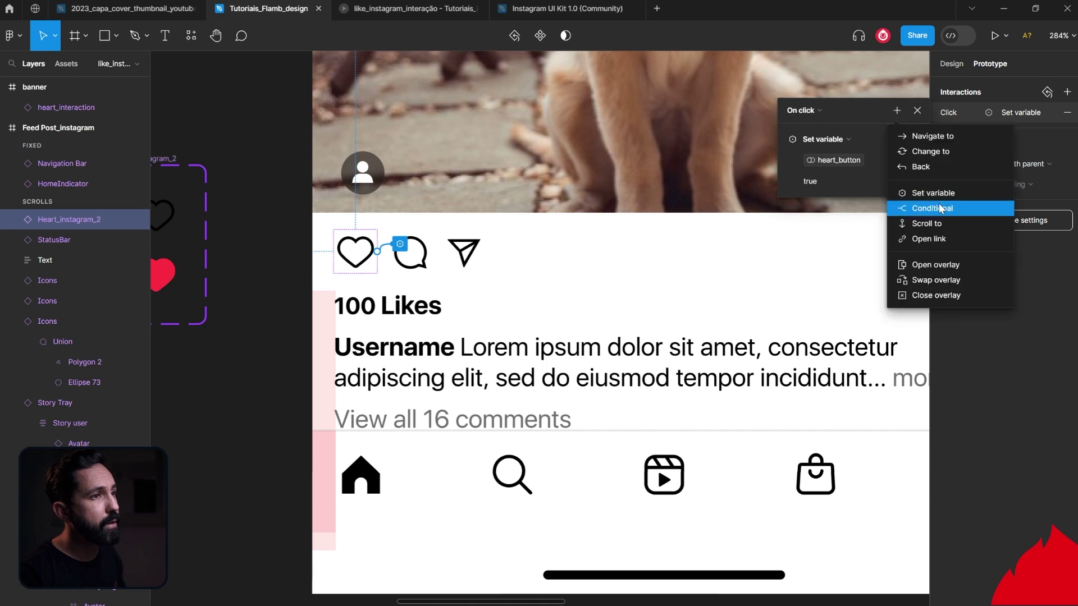
click(935, 269)
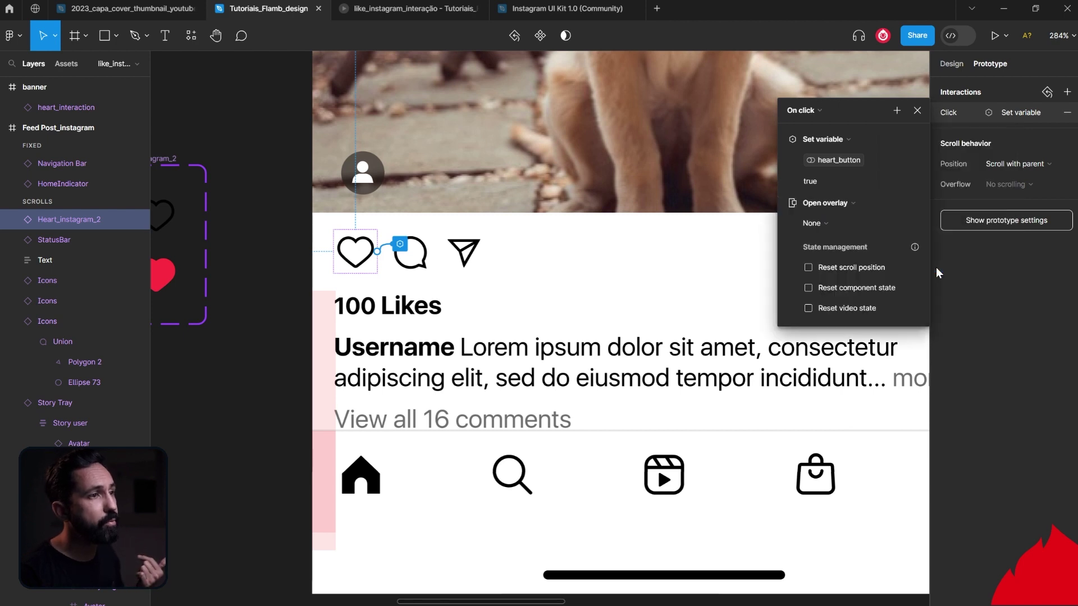
click(829, 224)
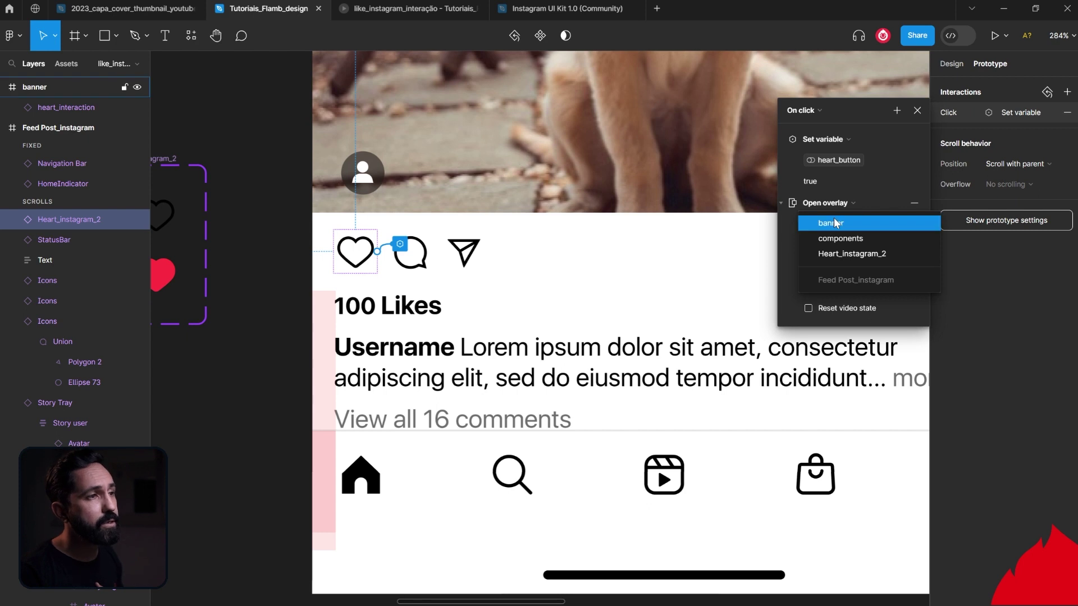
click(834, 223)
click(828, 244)
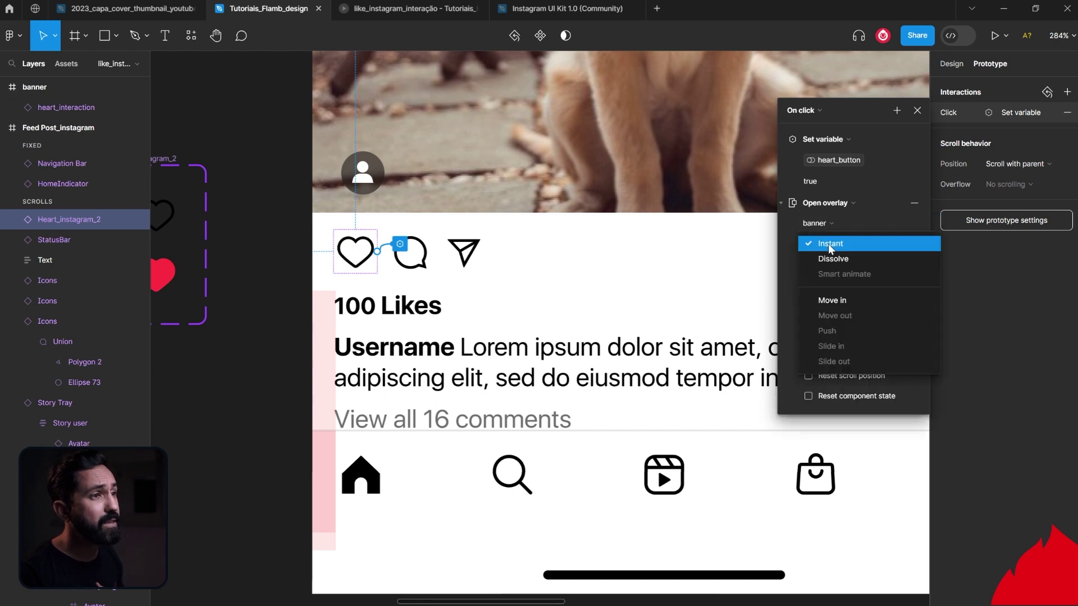
click(783, 258)
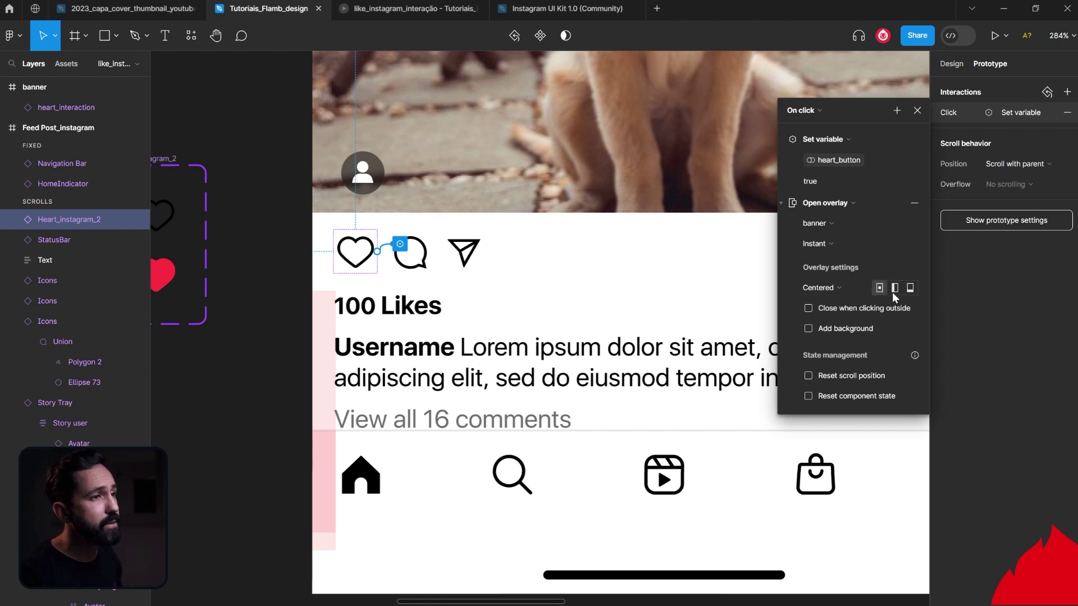
Set the banner overlay's position to Manual, align it over the whole Feed Post_instagram frame and close the interaction settings
click(841, 288)
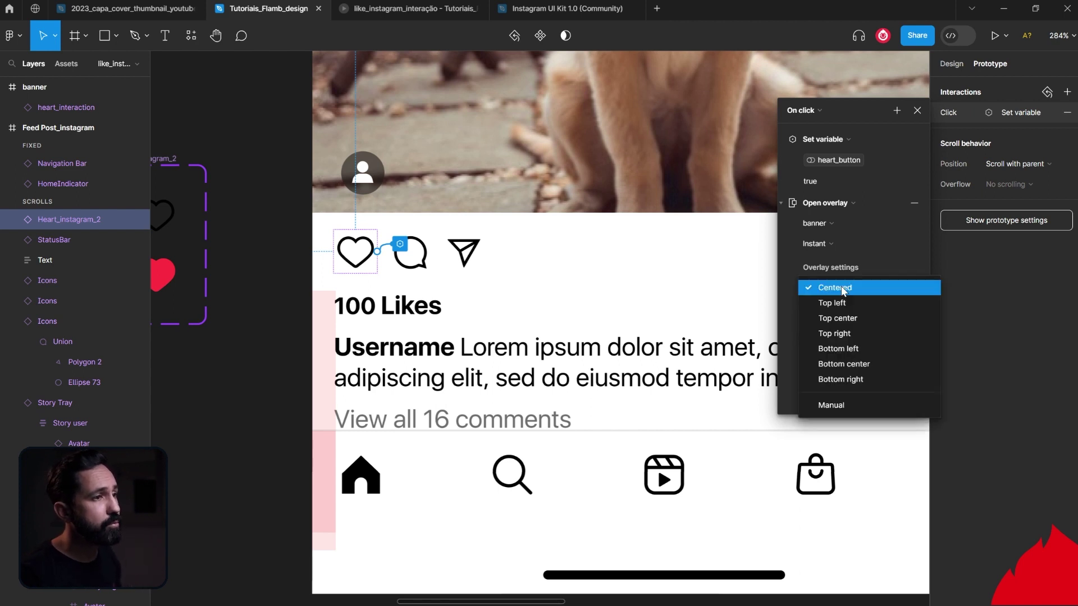
click(845, 405)
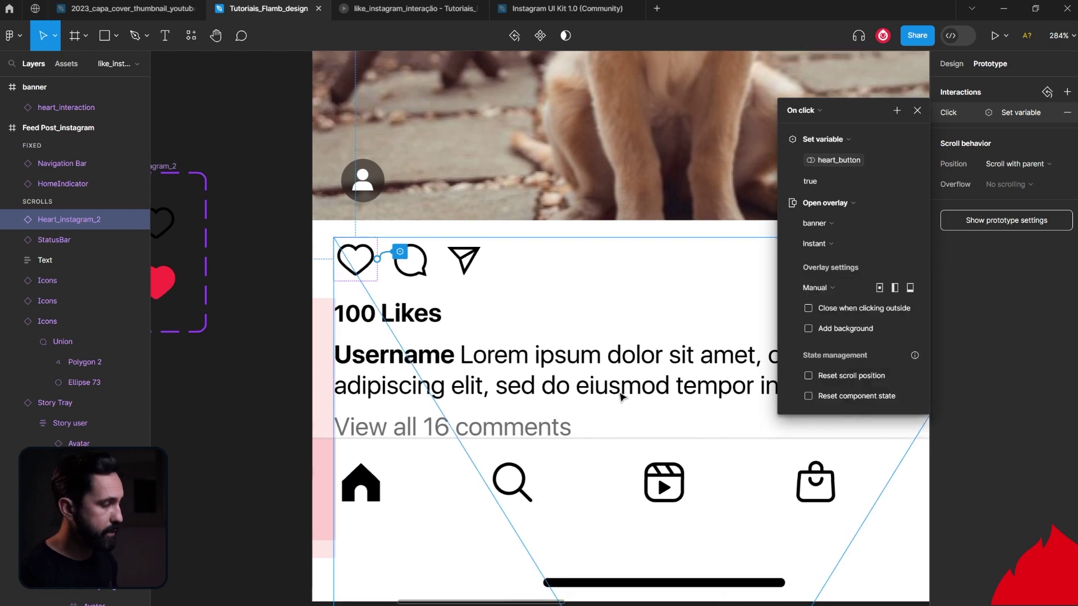
key(shift+0)
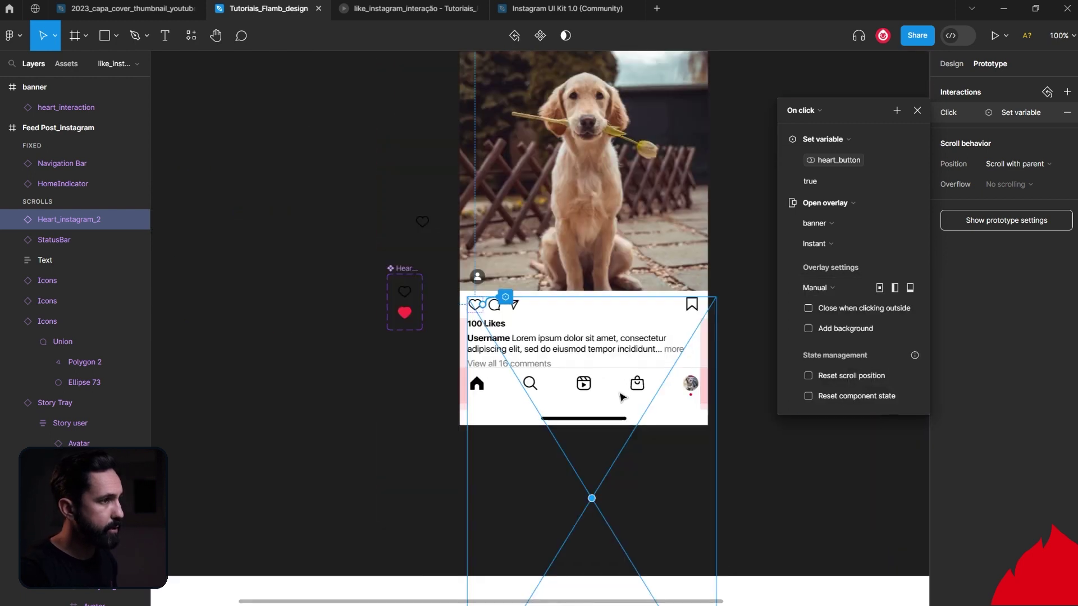
scroll(621, 397, up, 4)
key(alt)
scroll(575, 336, up, 2)
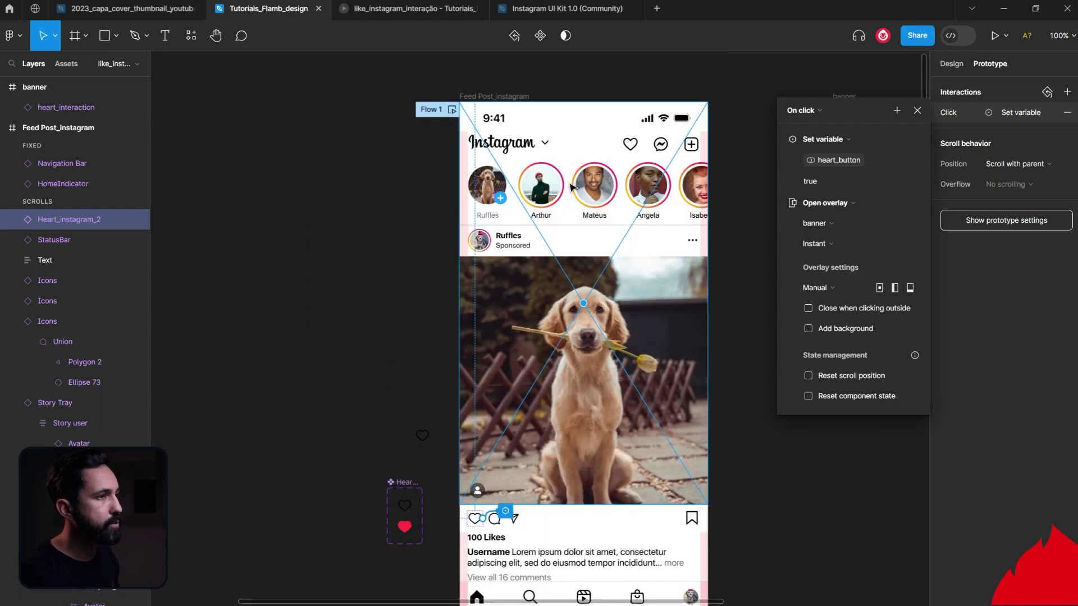
click(775, 433)
scroll(775, 434, down, 1)
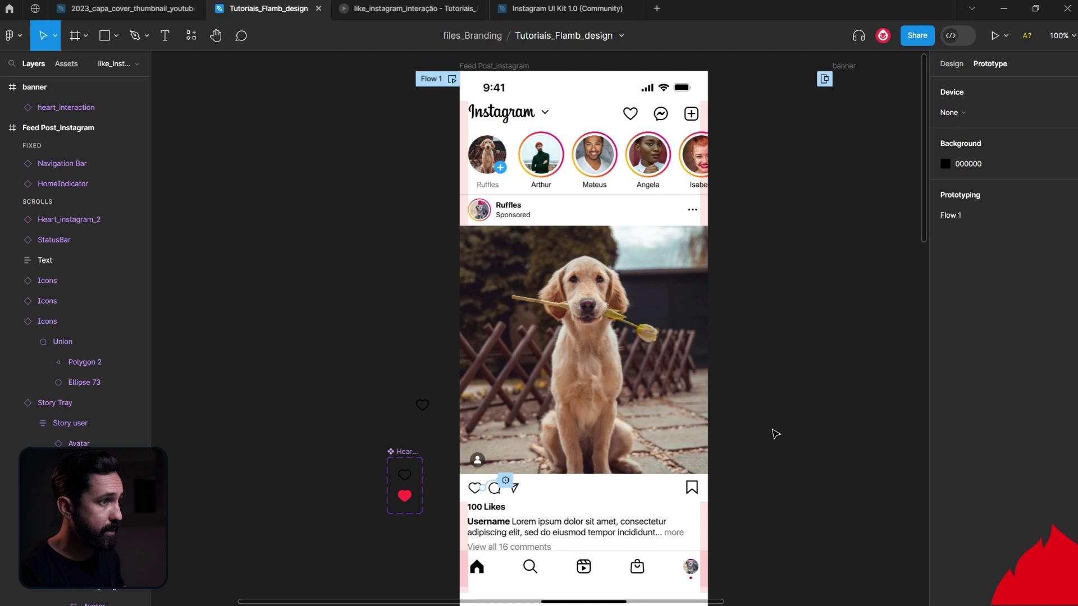
Preview the prototype and test the interaction on the feed post's heart icon
key(shift+space)
click(340, 494)
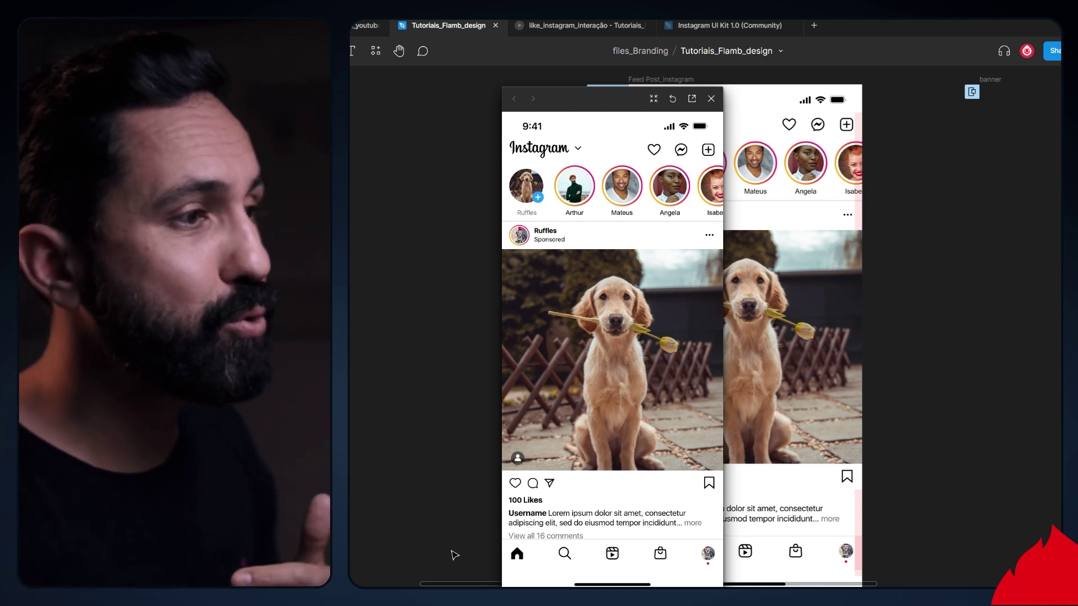
click(515, 483)
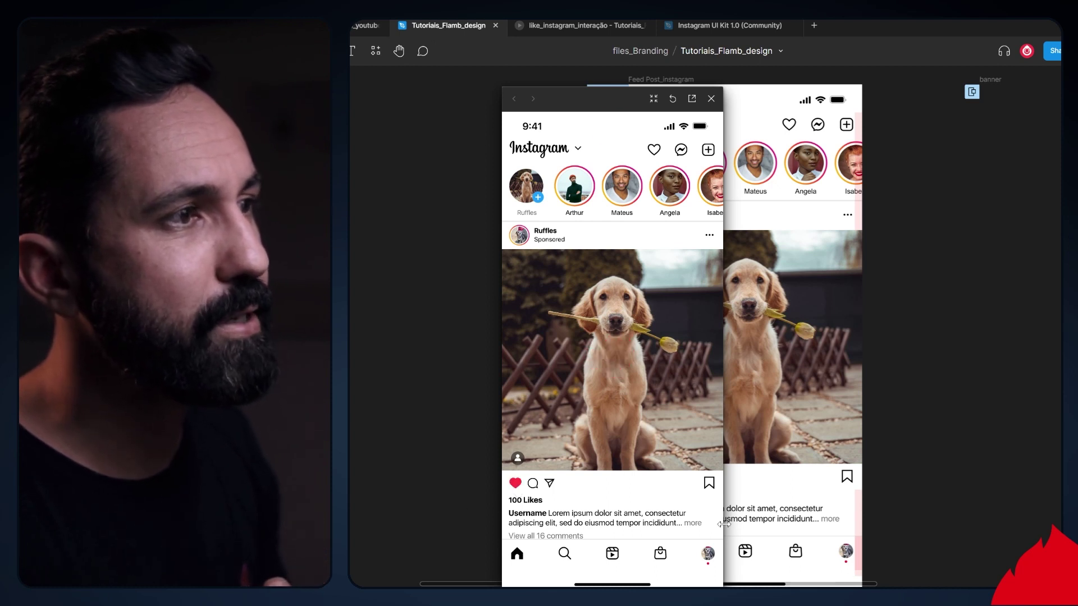